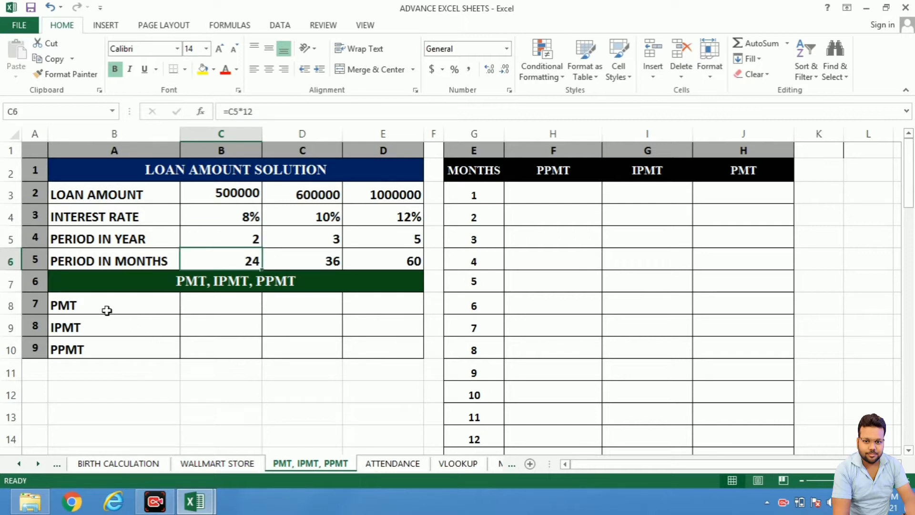
Step: Calculate the first loan's monthly payment in cell C8 with the formula =PMT(C4/12,C6,C3)
left_click(184, 281)
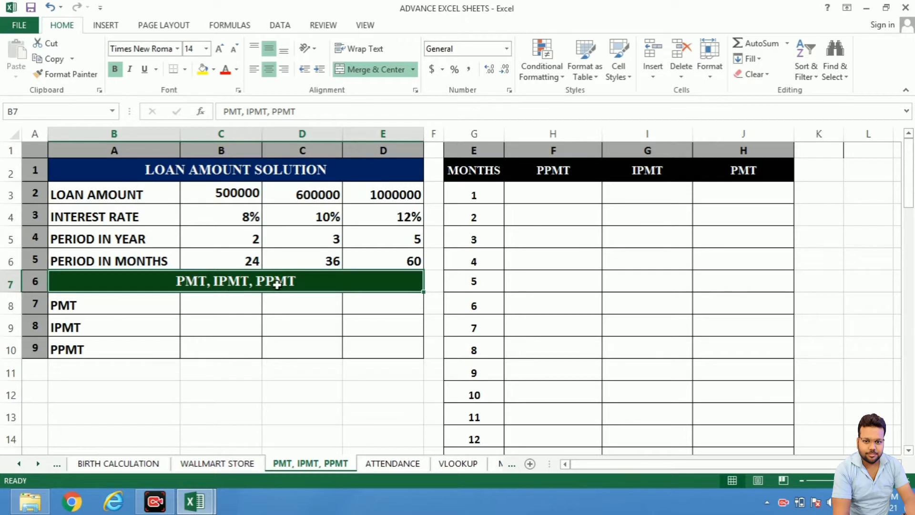
left_click(185, 309)
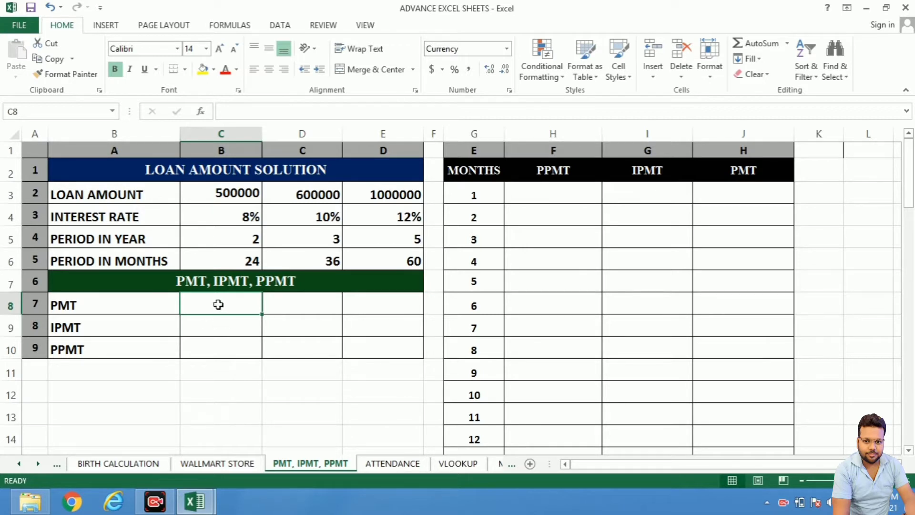
type("=pmt")
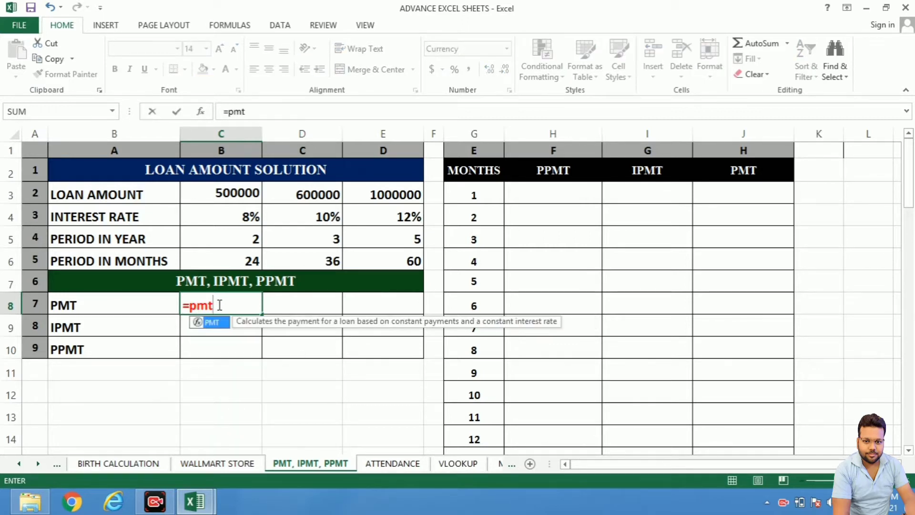
key("Tab")
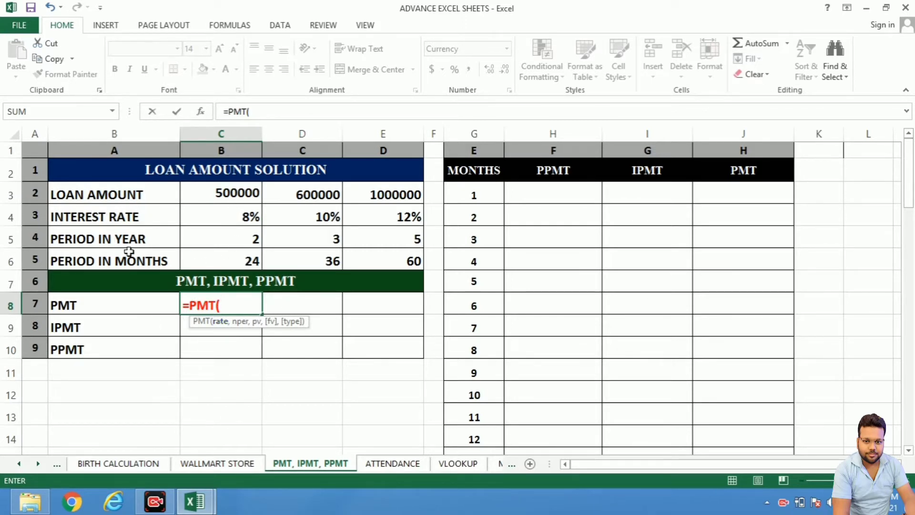
left_click(230, 211)
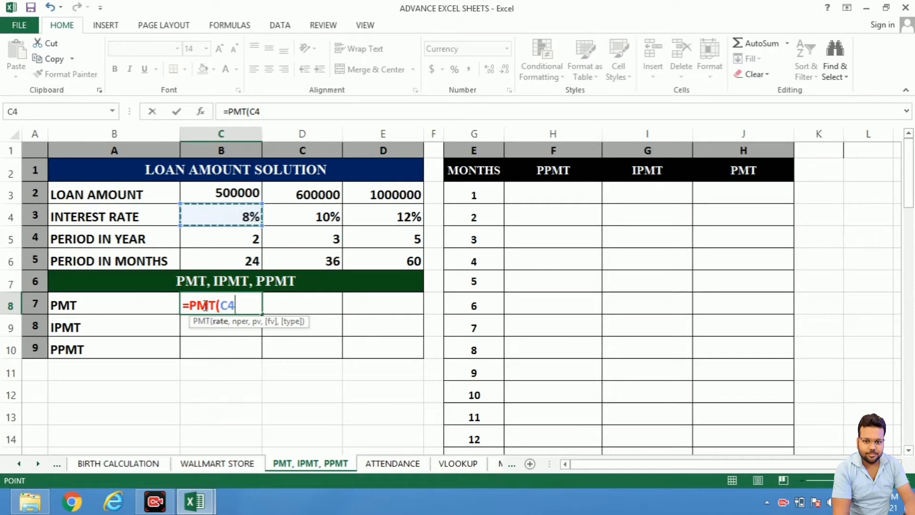
type("/12")
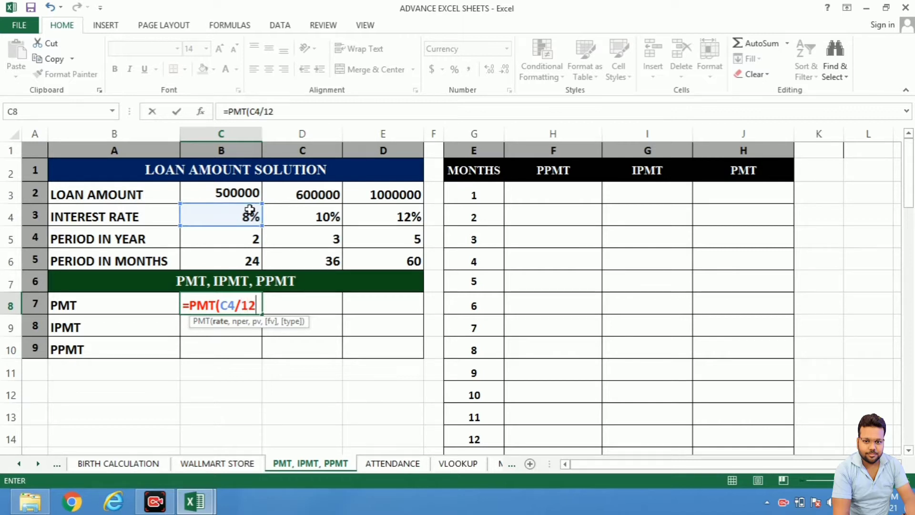
type(",")
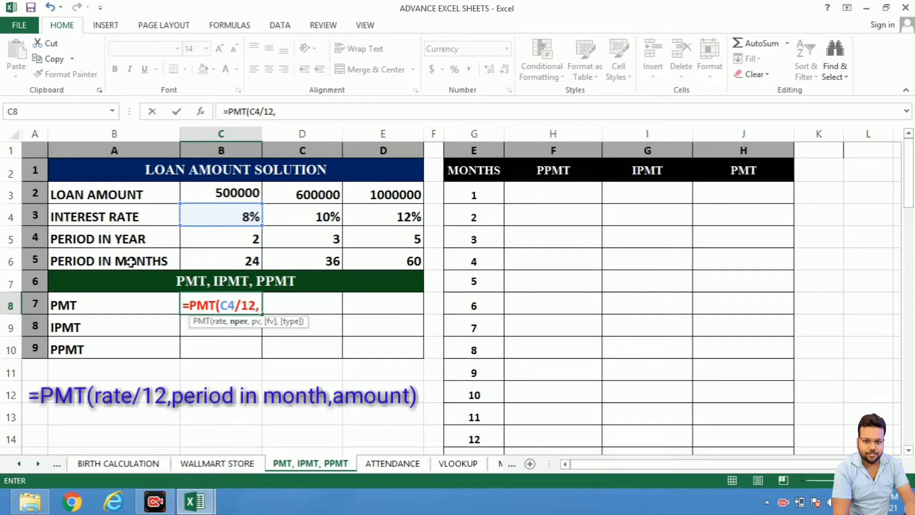
left_click(233, 258)
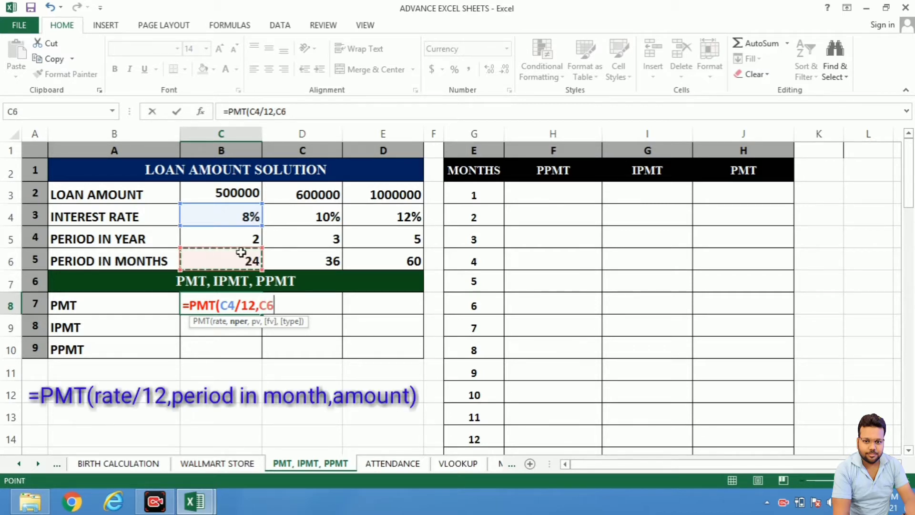
type(",")
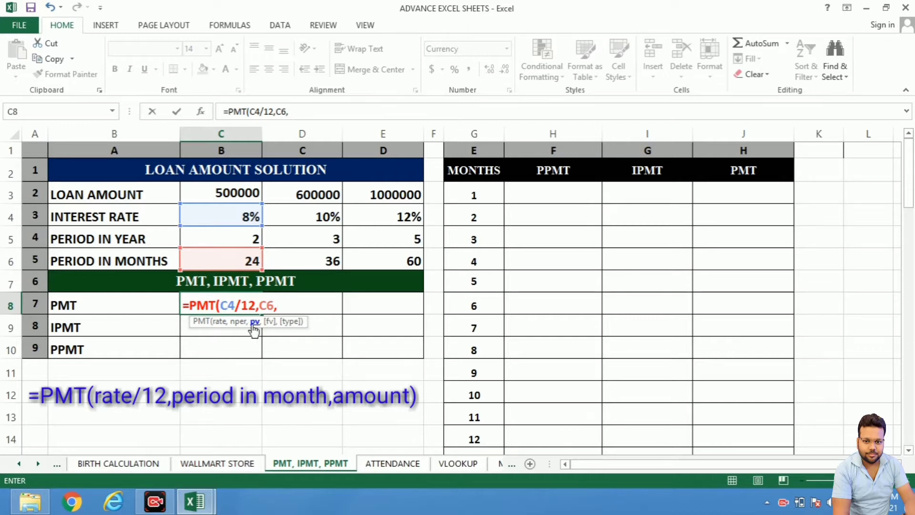
left_click(237, 194)
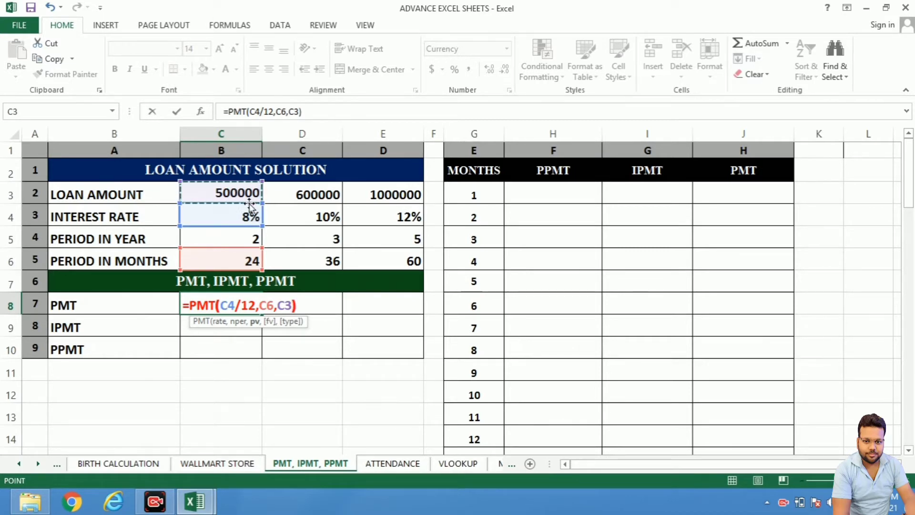
type(")")
key("Return")
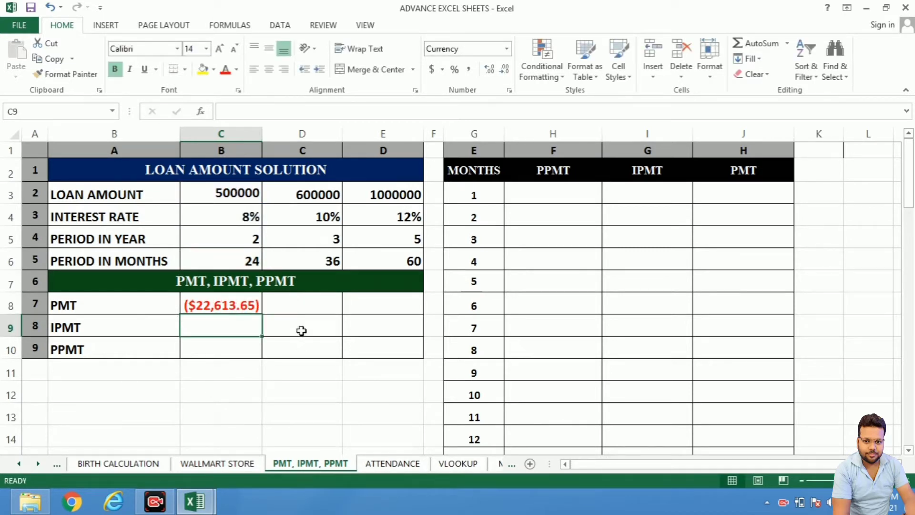
left_click(222, 308)
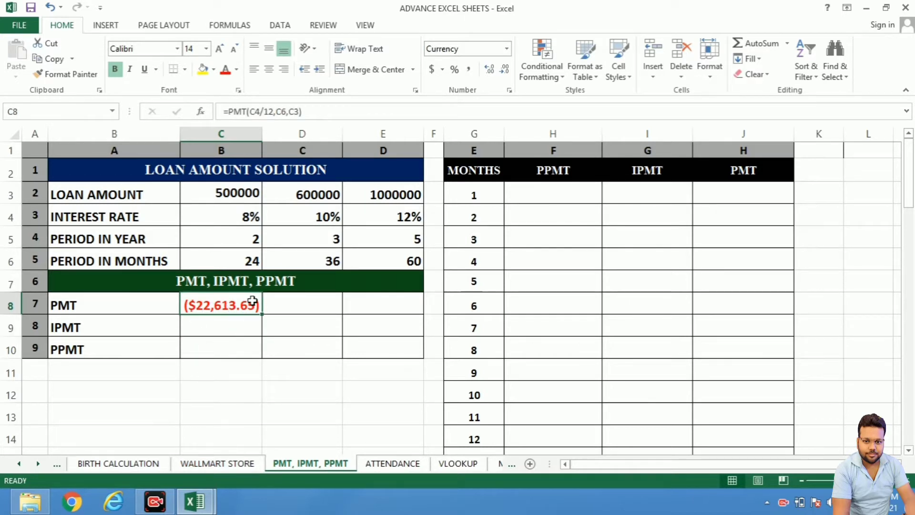
left_click(229, 257)
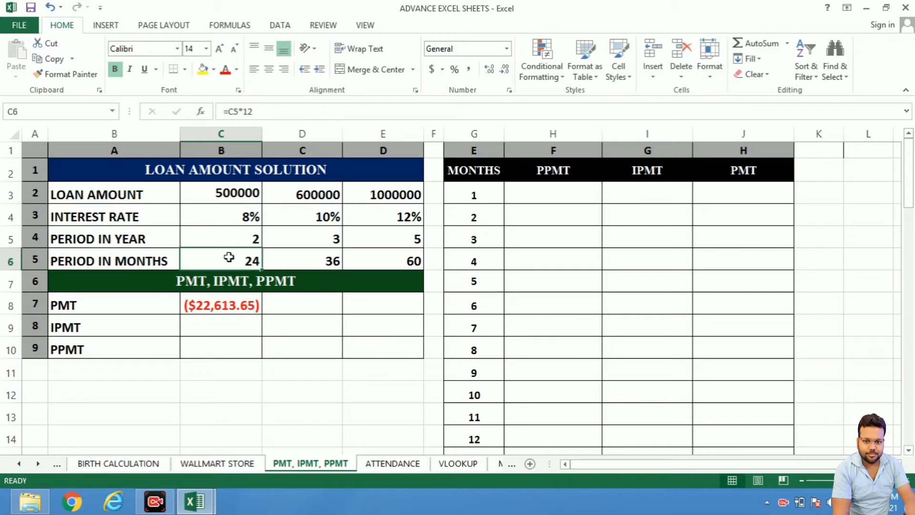
left_click(240, 305)
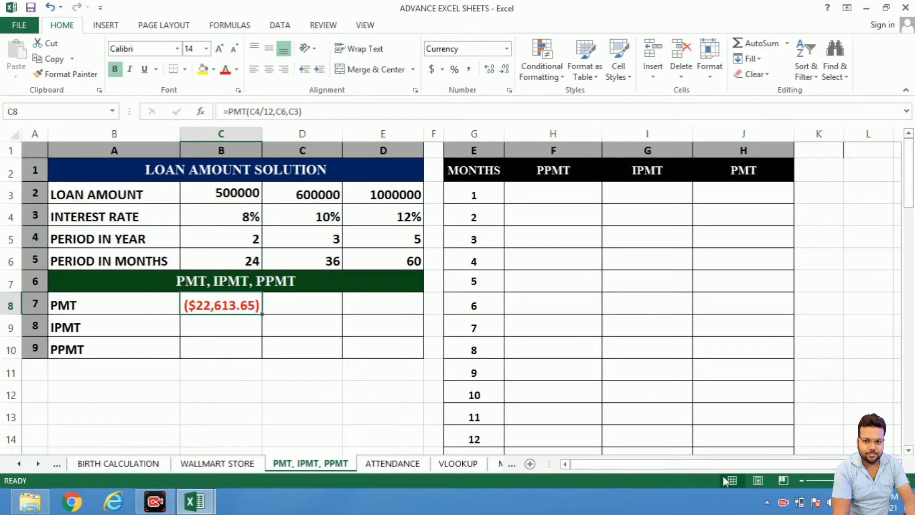
key("Down")
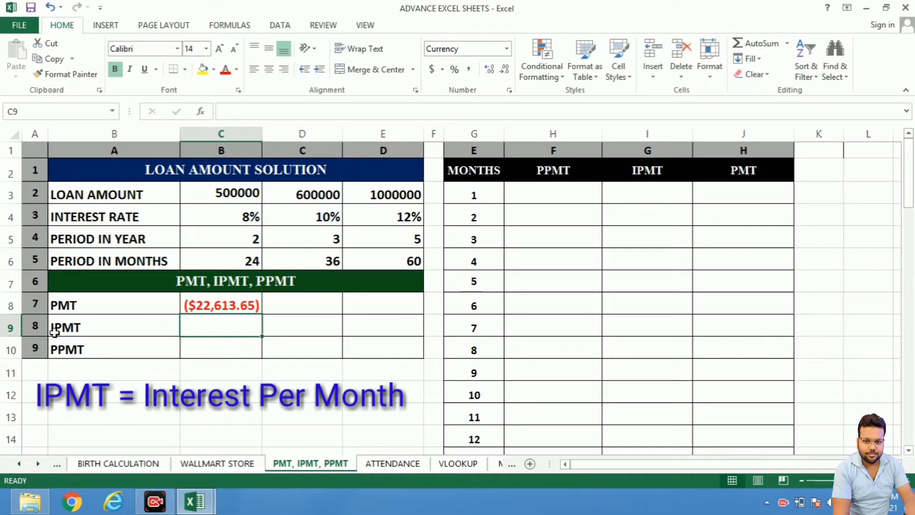
left_click(231, 303)
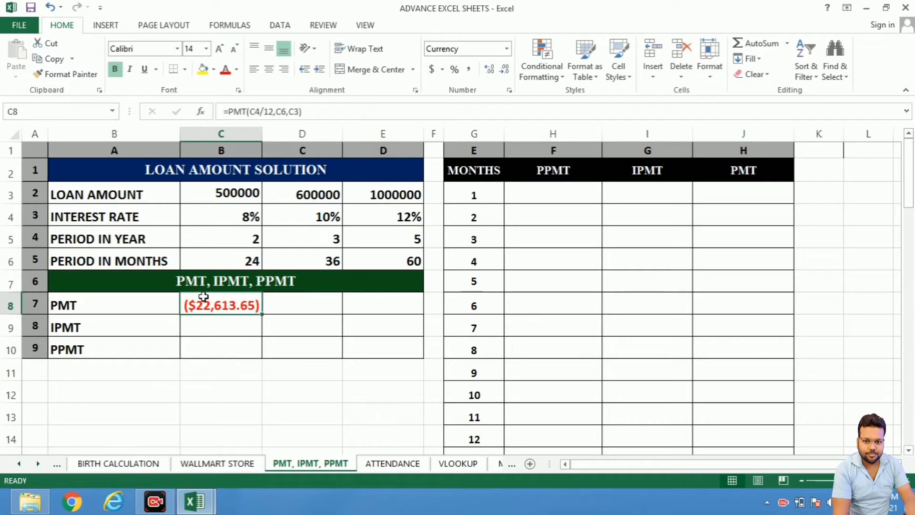
Step: Begin an IPMT formula in cell C9 with C4/12 as the rate and 1 as the period
left_click(225, 328)
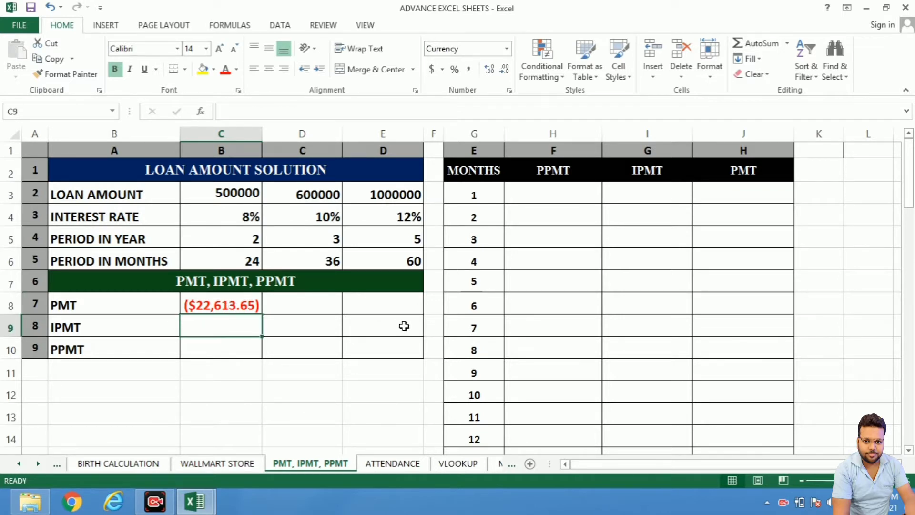
type("=ipmt")
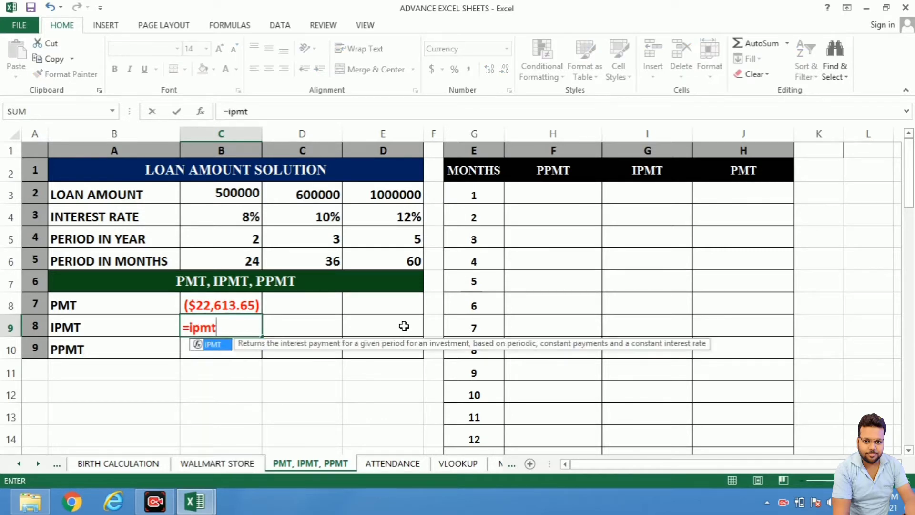
key("Tab")
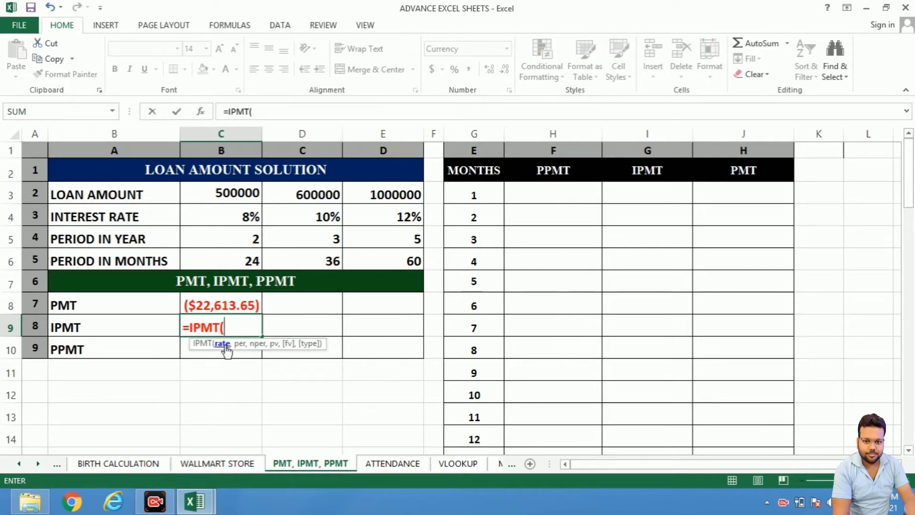
left_click(242, 217)
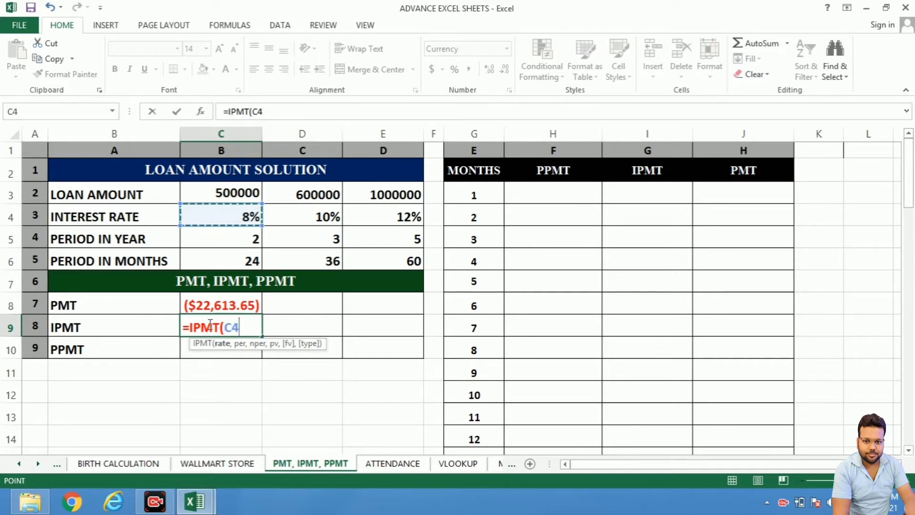
type("/1")
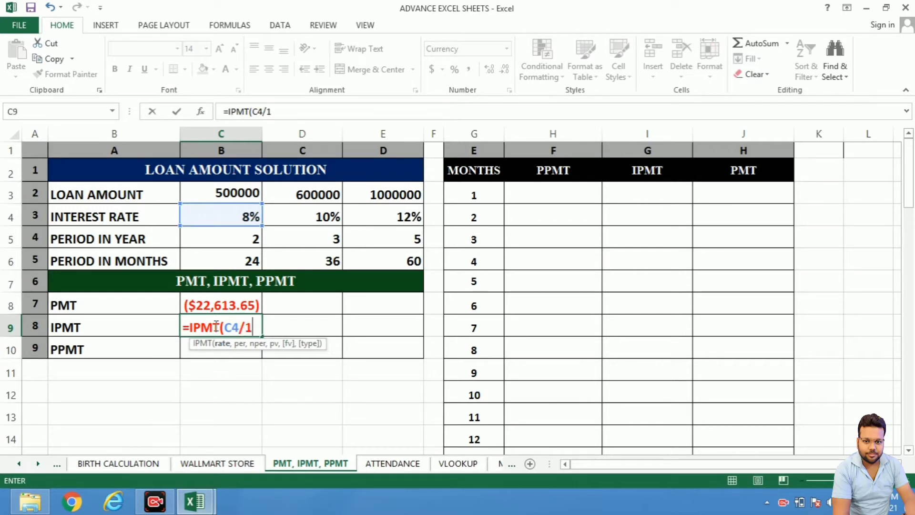
type("2,1")
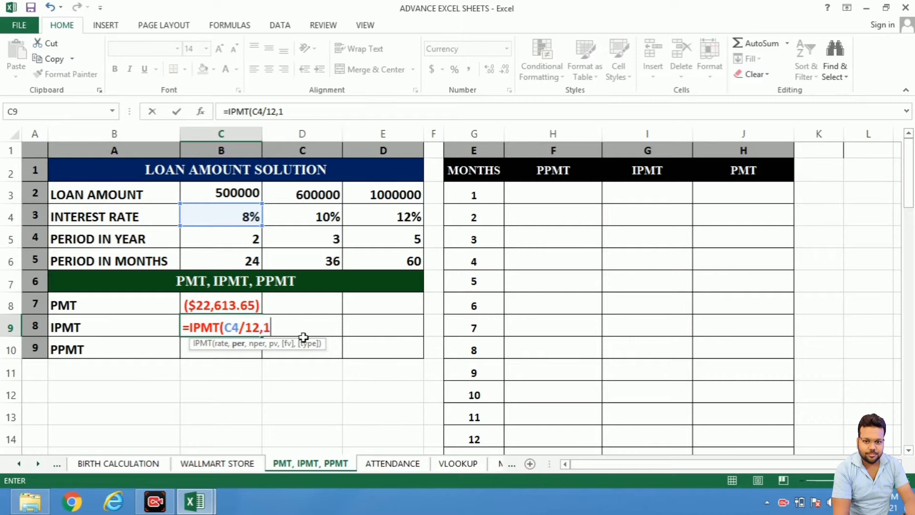
type(",")
left_click(237, 259)
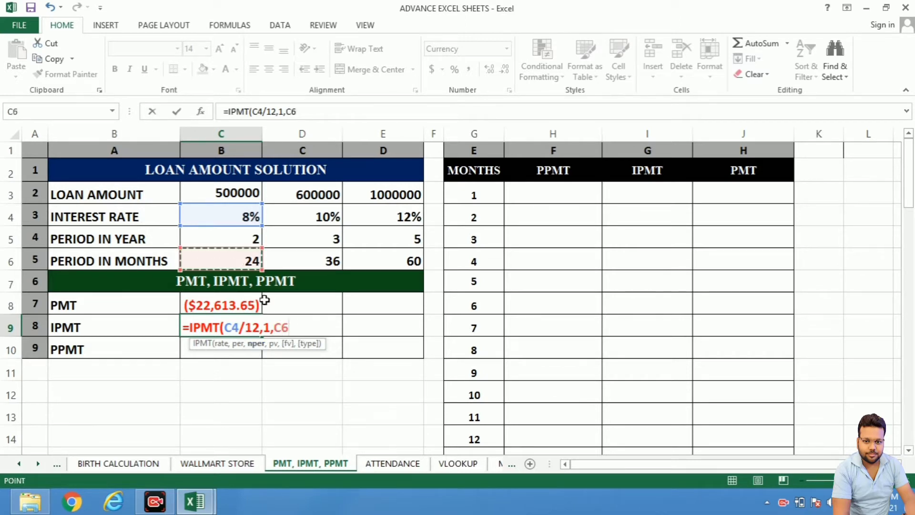
key("BackSpace")
key("BackSpace")
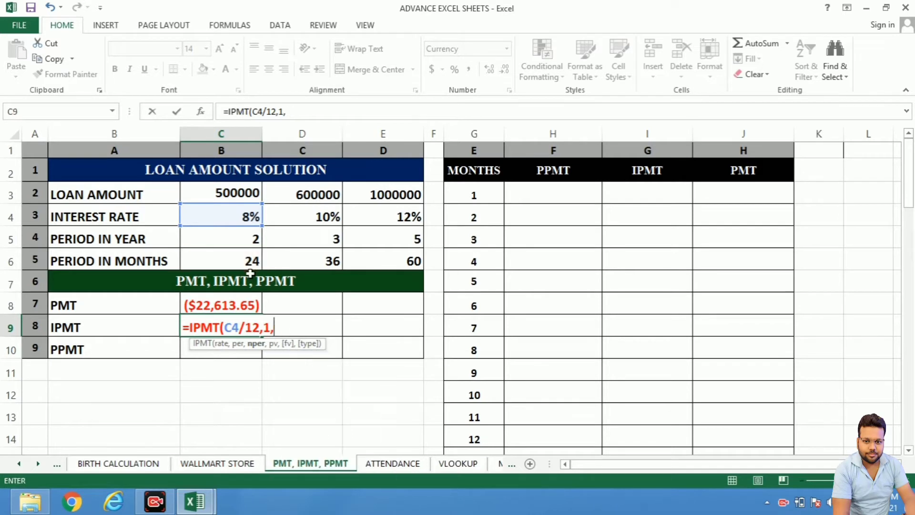
Step: Complete the IPMT formula in C9 with C5*12 as the number of periods and C3 as the present value
left_click(234, 232)
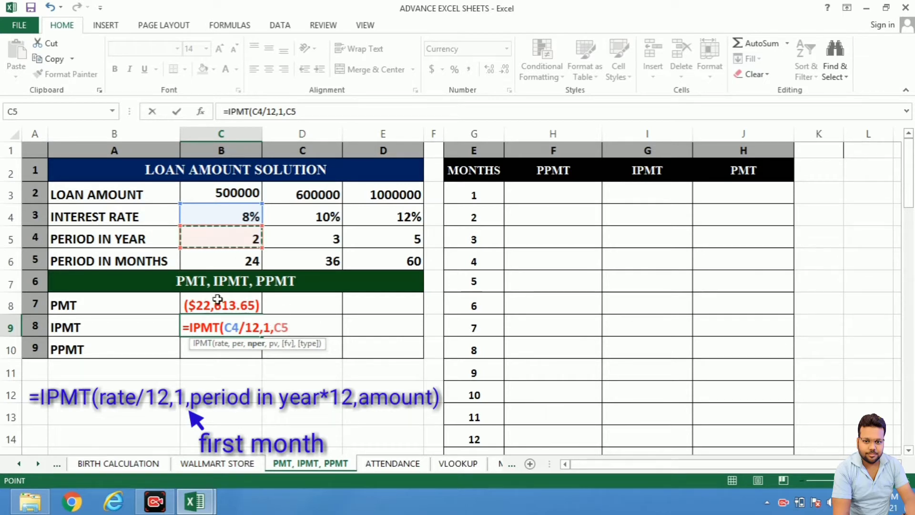
type("*12")
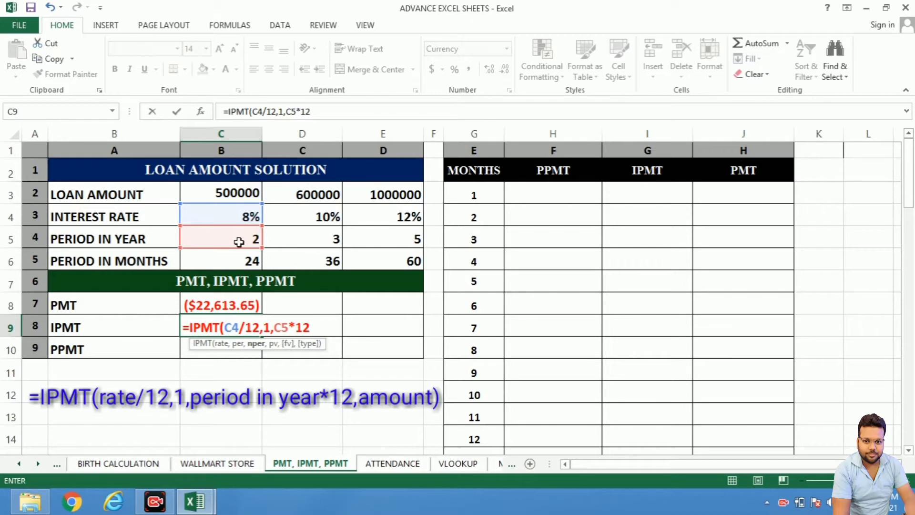
type(",")
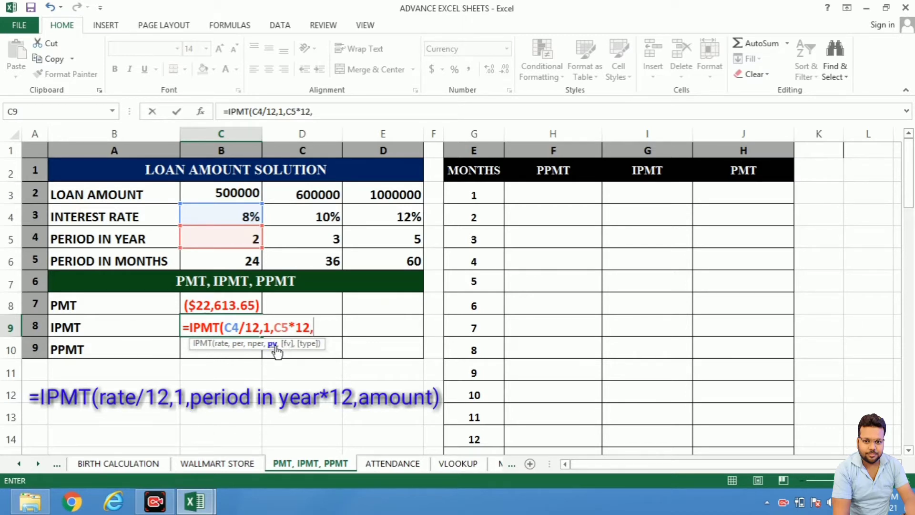
left_click(225, 194)
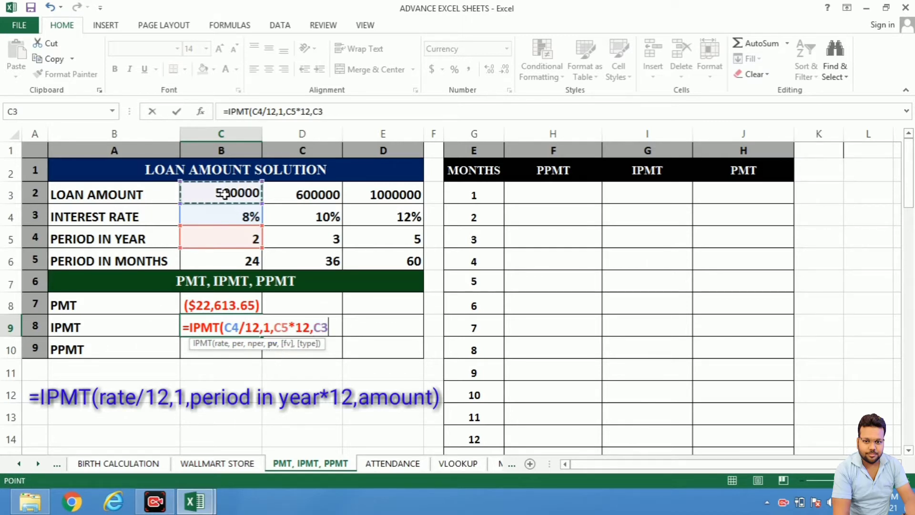
type(")")
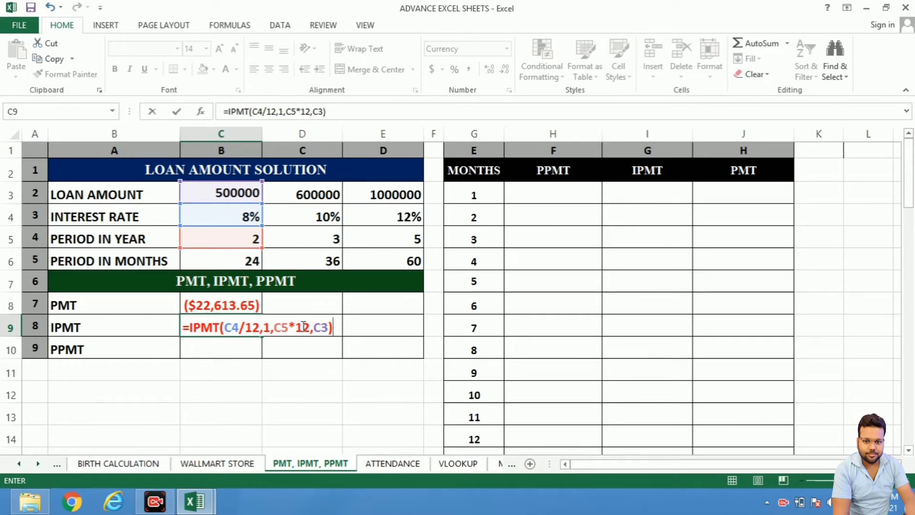
key("Return")
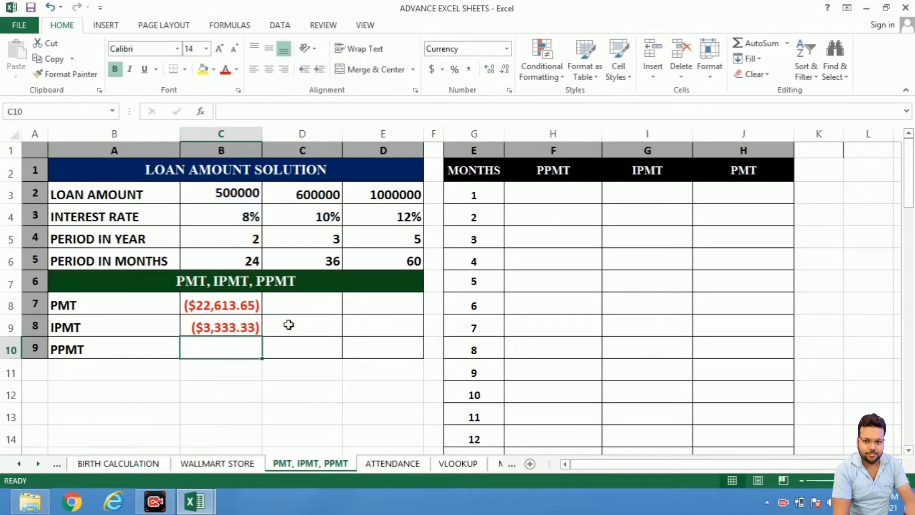
left_click(232, 328)
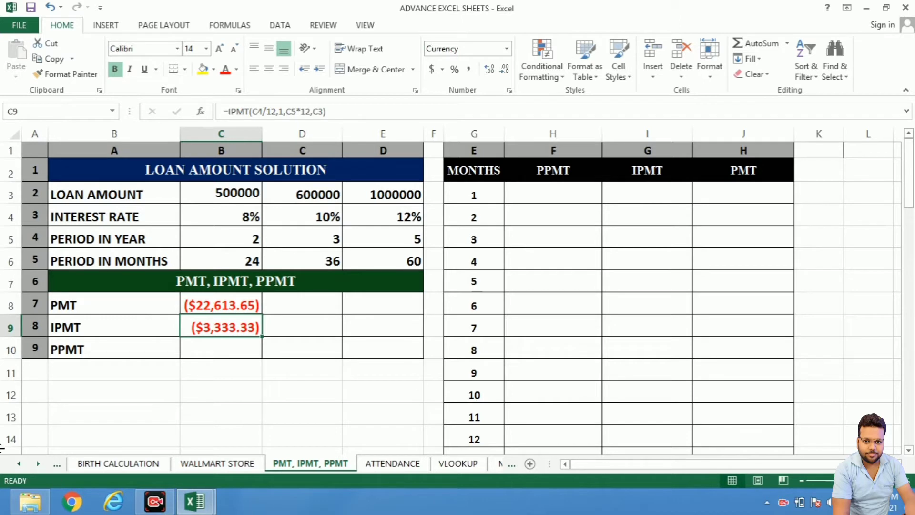
left_click(98, 352)
left_click(235, 335)
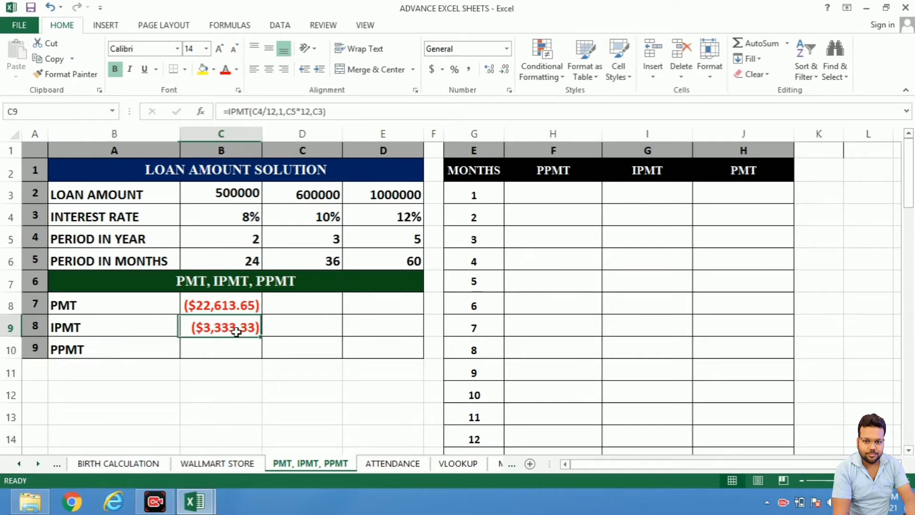
Step: Begin a PPMT formula in cell C10 with C4/12 as the rate and 1 as the period
left_click(239, 351)
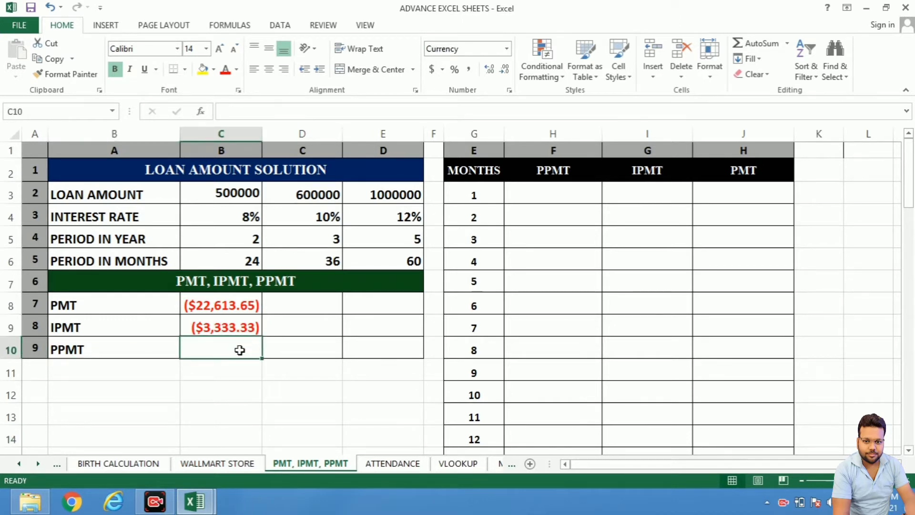
type("=")
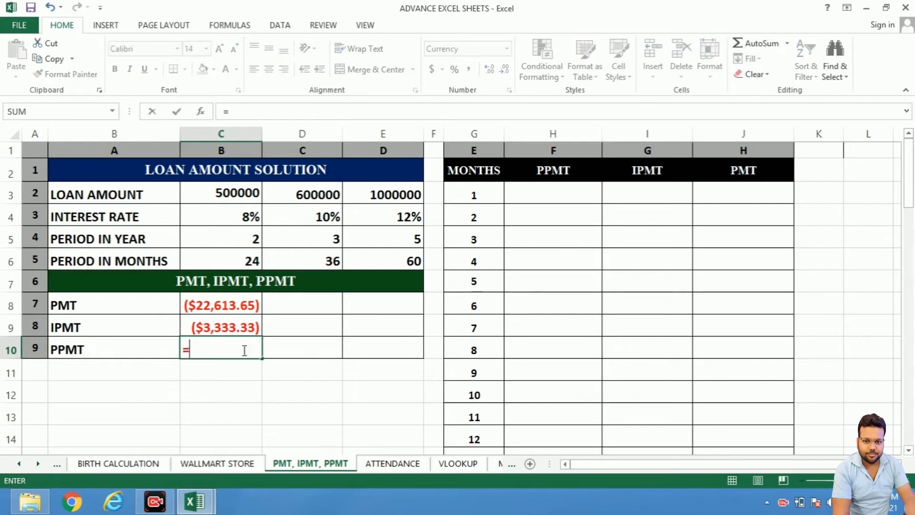
type("ppmt")
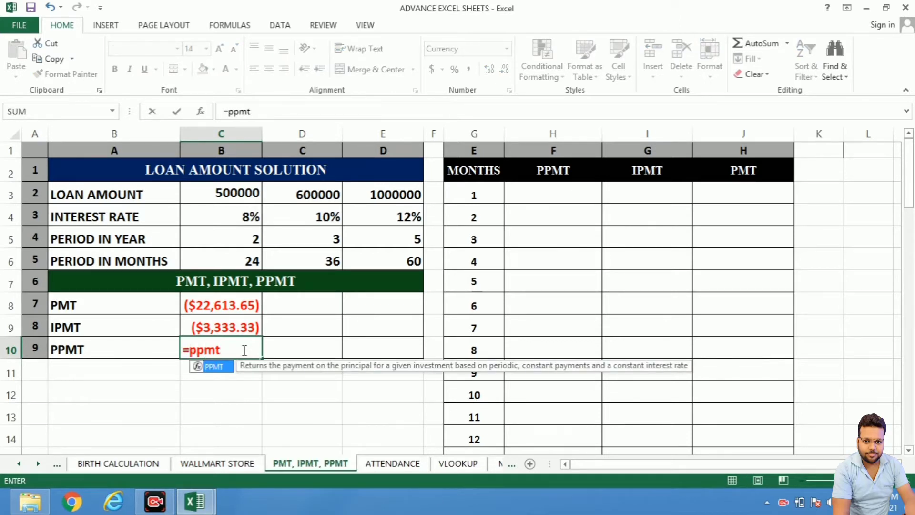
key("Tab")
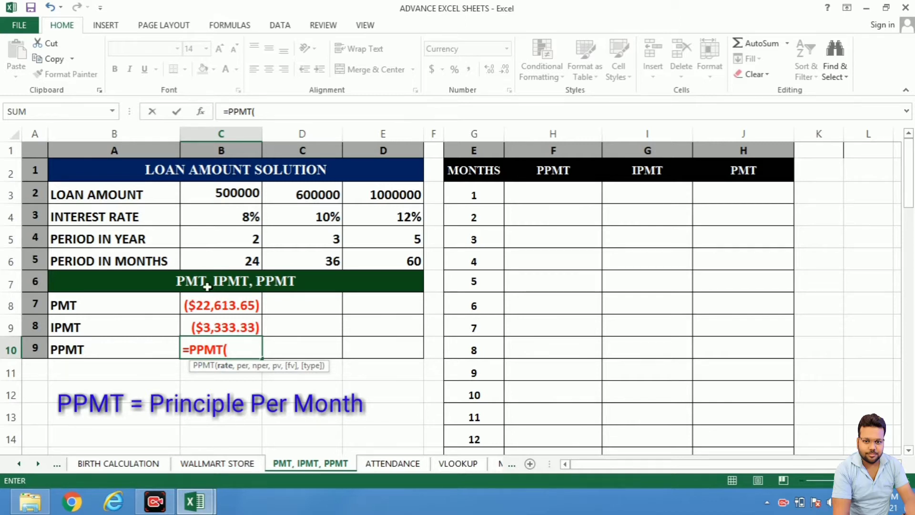
key("ctrl")
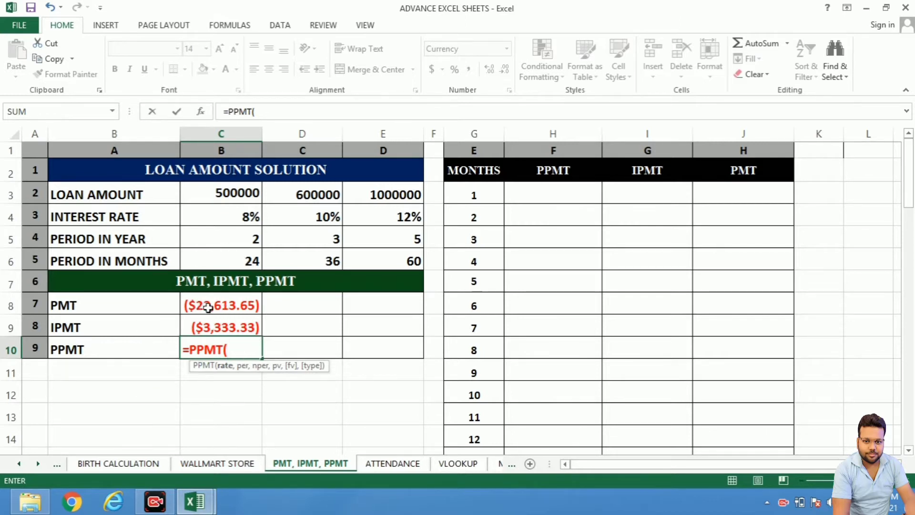
key("ctrl")
left_click(237, 213)
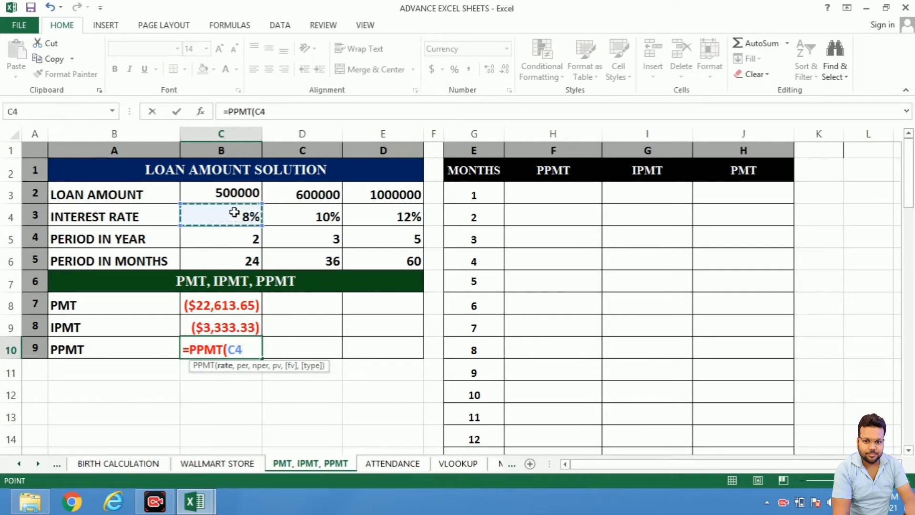
type("/1")
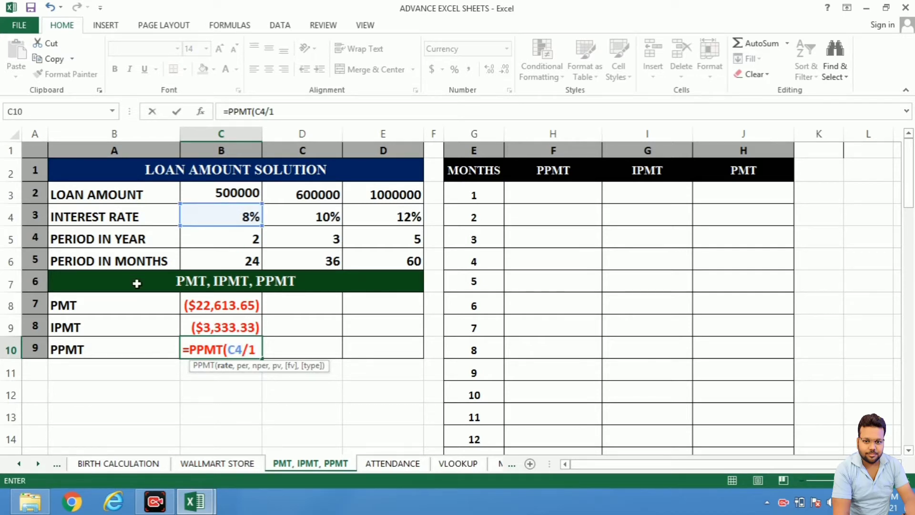
type("2,")
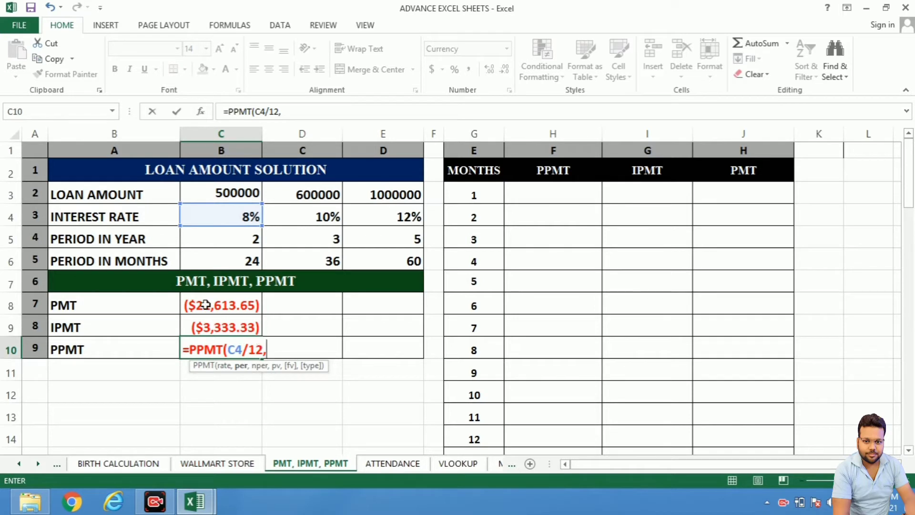
type("1,")
Step: Complete the PPMT formula in C10 with C6 as the number of periods and C3 as the present value
left_click(236, 261)
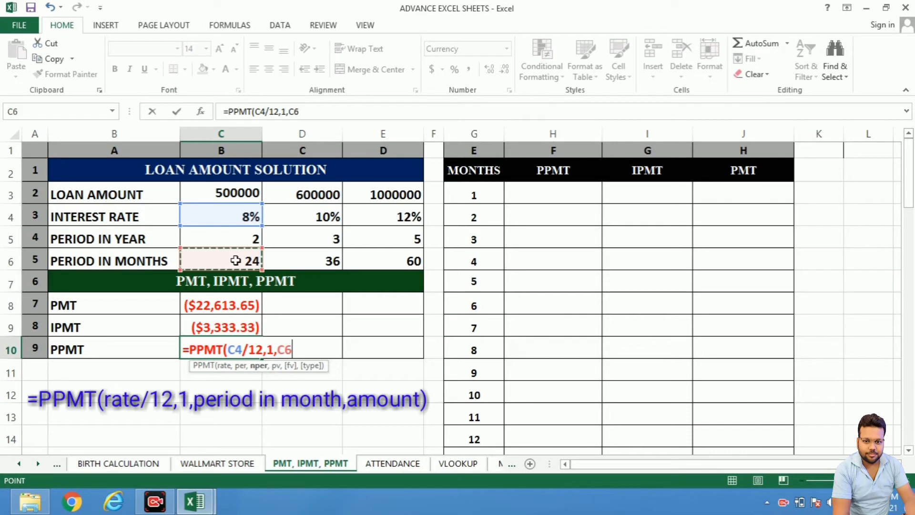
type(",")
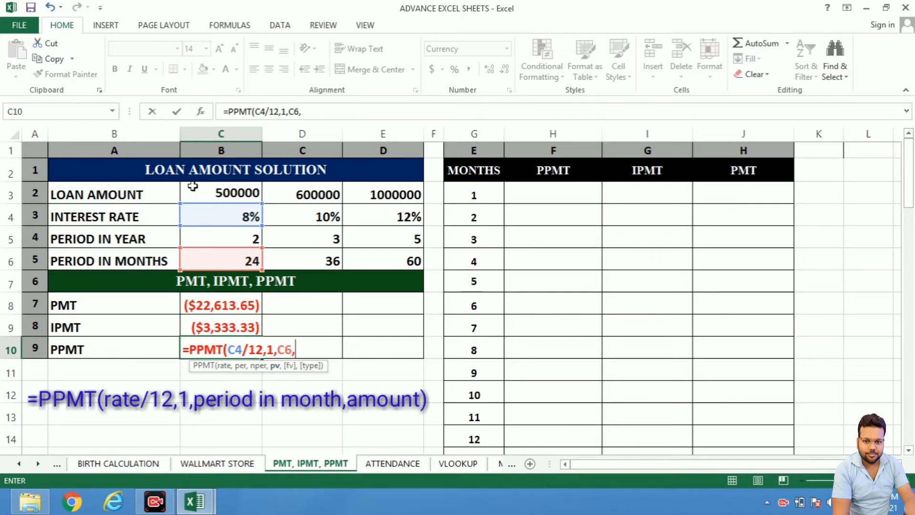
left_click(222, 196)
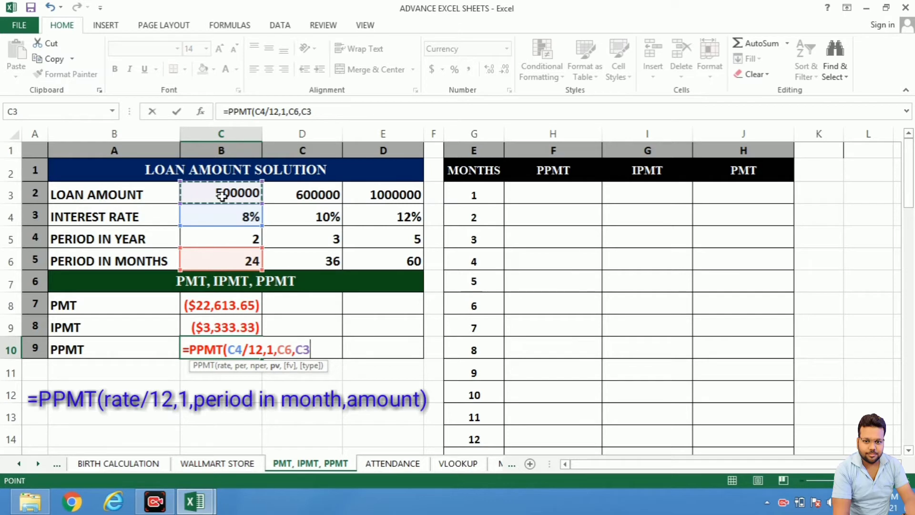
type(")")
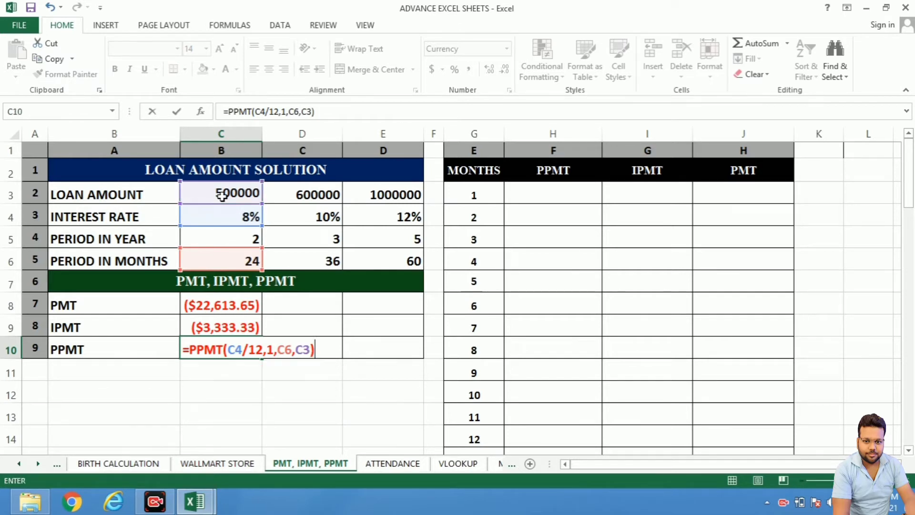
key("Return")
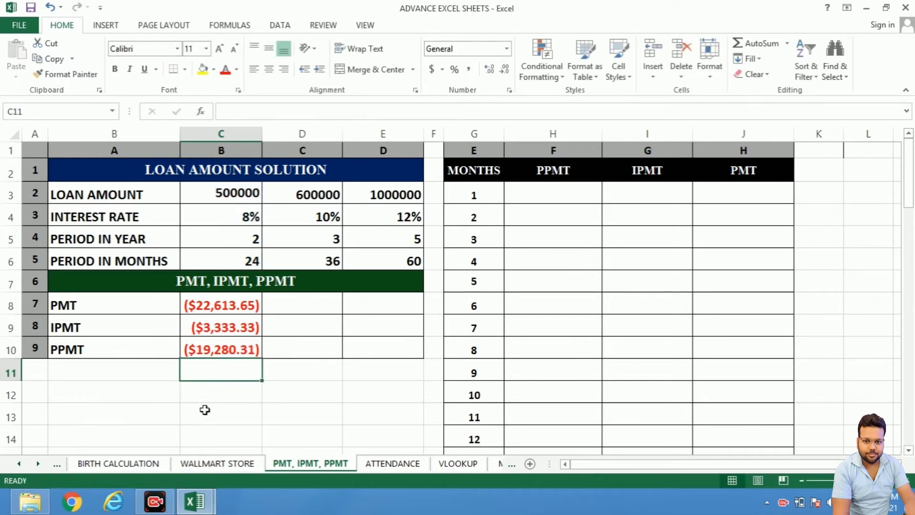
Step: Check the sum of the IPMT and PPMT amounts in C9:C10 against the PMT amount in C8
left_click(200, 349)
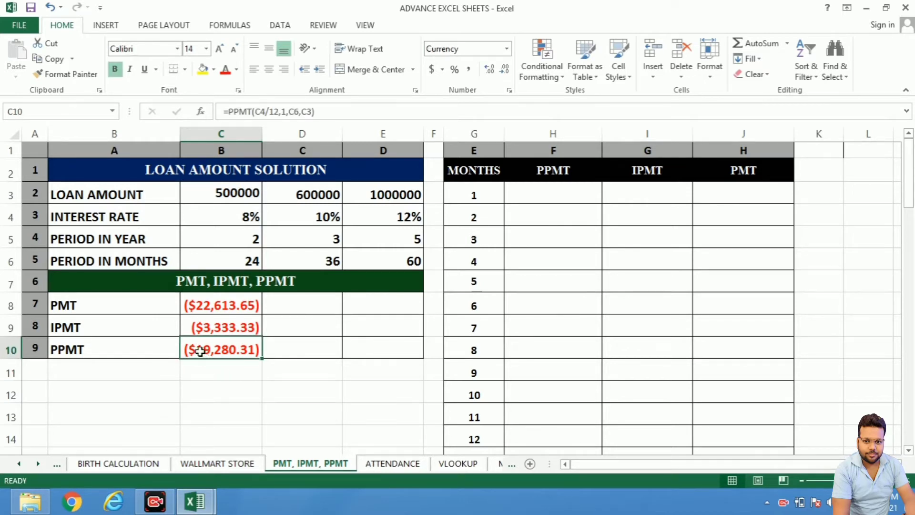
left_click(208, 329)
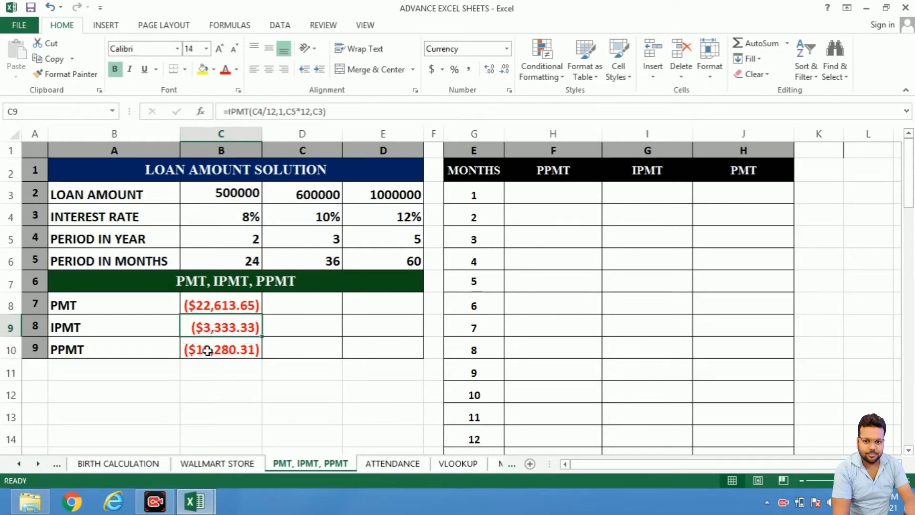
left_click_drag(208, 351, 206, 331)
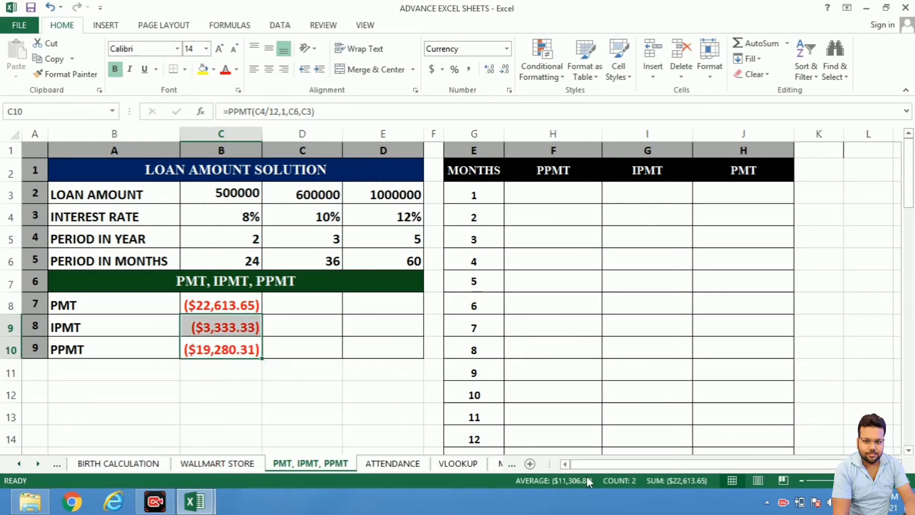
key("ctrl+q")
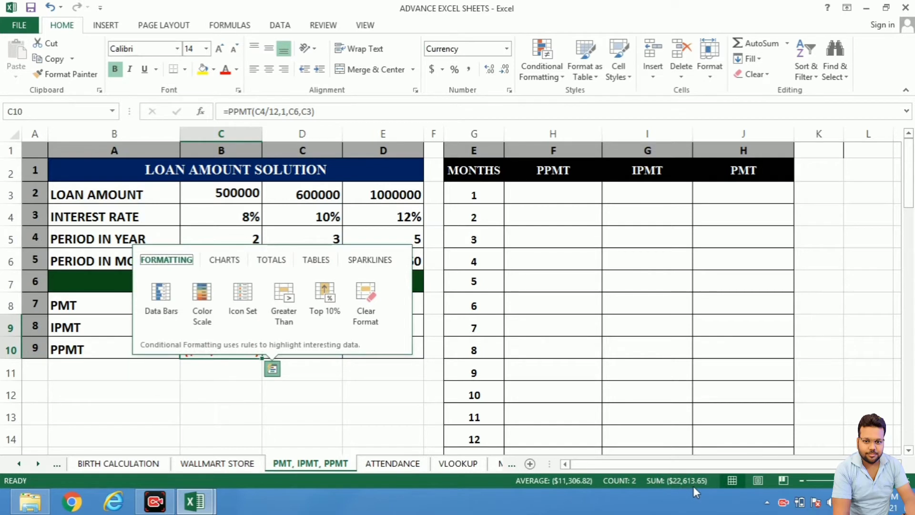
left_click(290, 392)
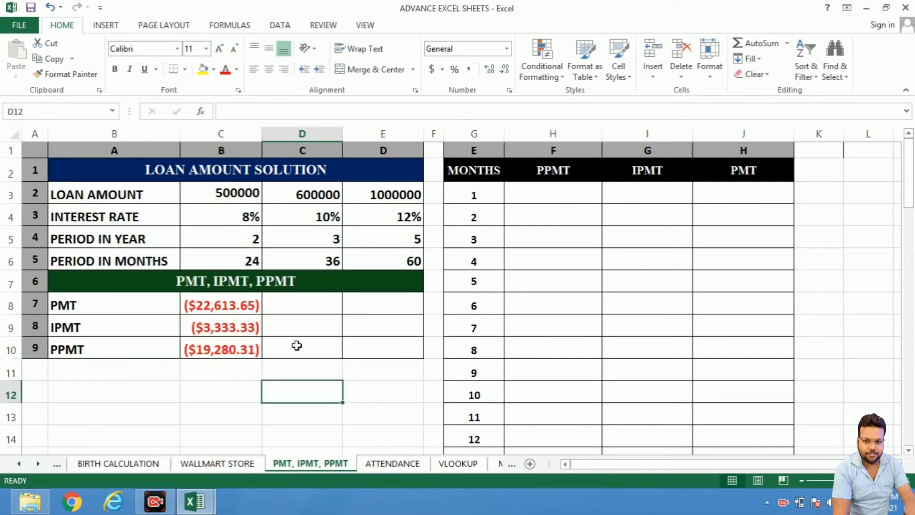
left_click(224, 310)
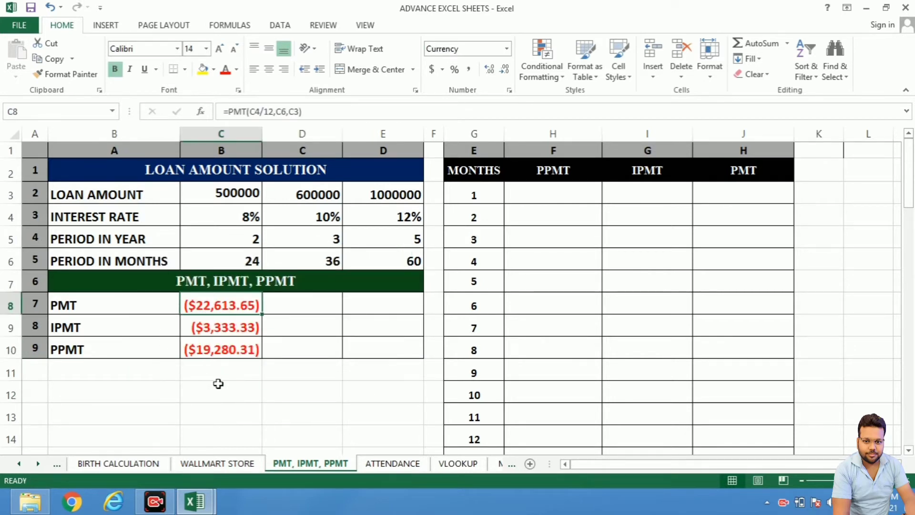
Step: Fill the PMT, IPMT and PPMT formulas from C8:C10 across to columns D and E for the other two loans
left_click(305, 196)
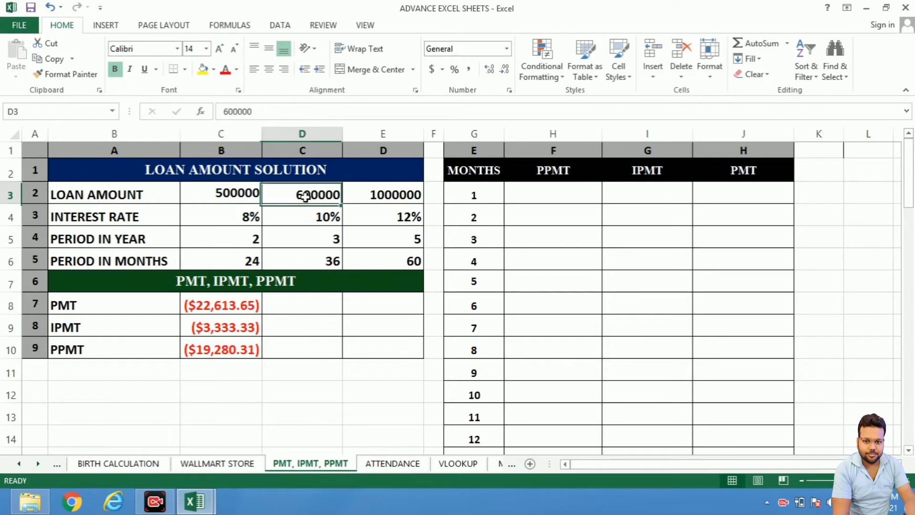
left_click(410, 197)
left_click(307, 302)
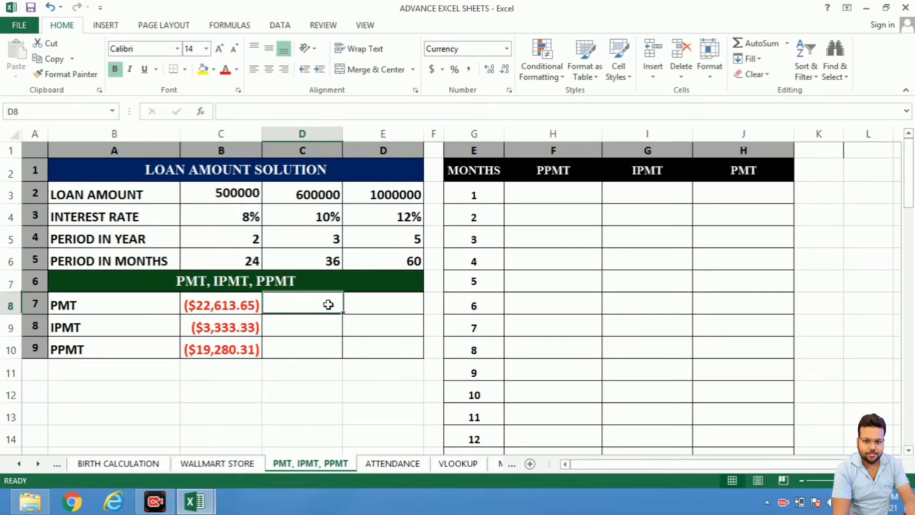
left_click(373, 310)
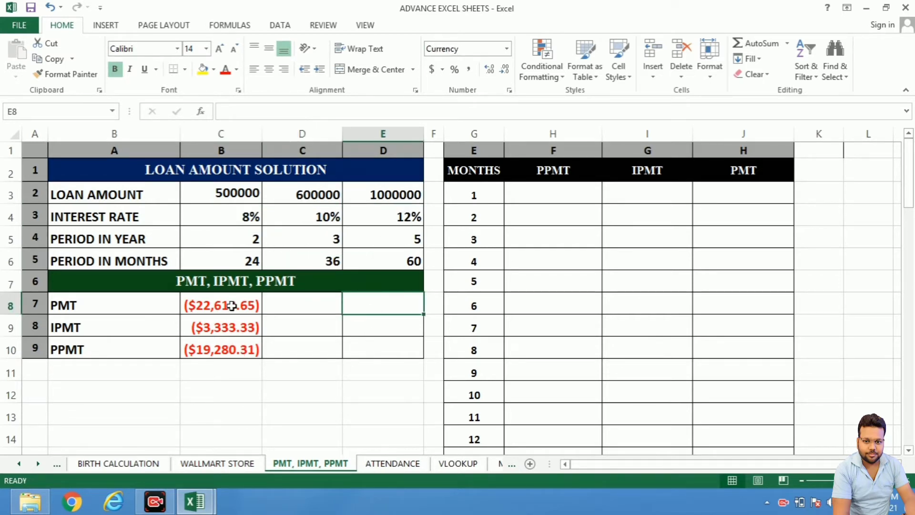
left_click_drag(231, 306, 373, 347)
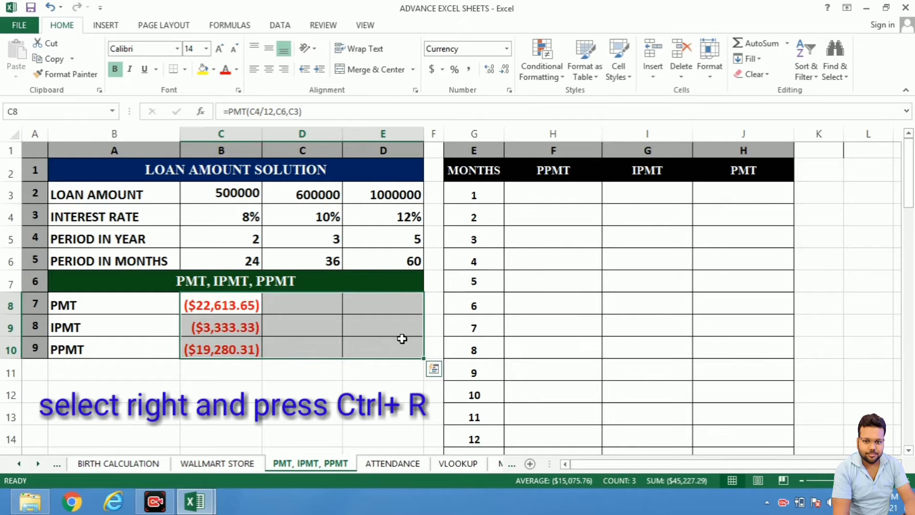
key("ctrl+r")
left_click(302, 308)
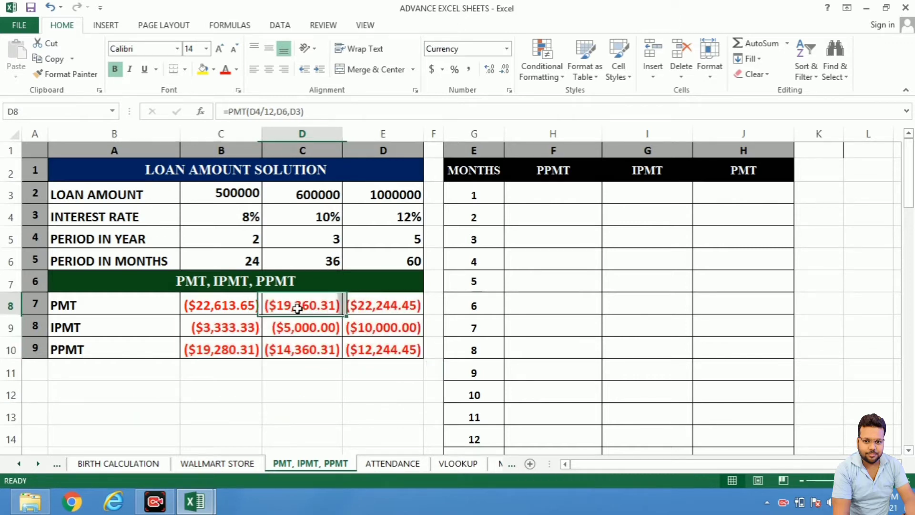
left_click(394, 308)
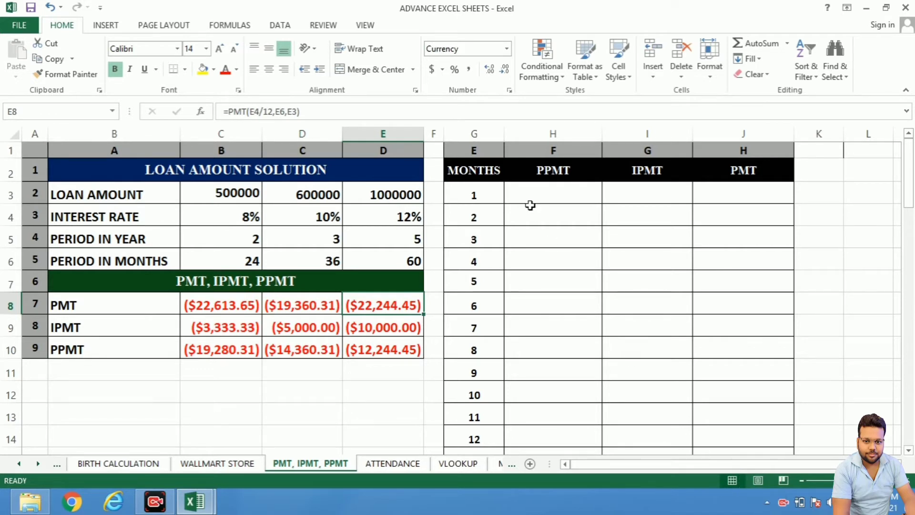
Step: Examine the monthly schedule's month numbers and its PPMT, IPMT and PMT columns
left_click_drag(472, 152, 758, 394)
left_click(467, 195)
left_click(540, 191)
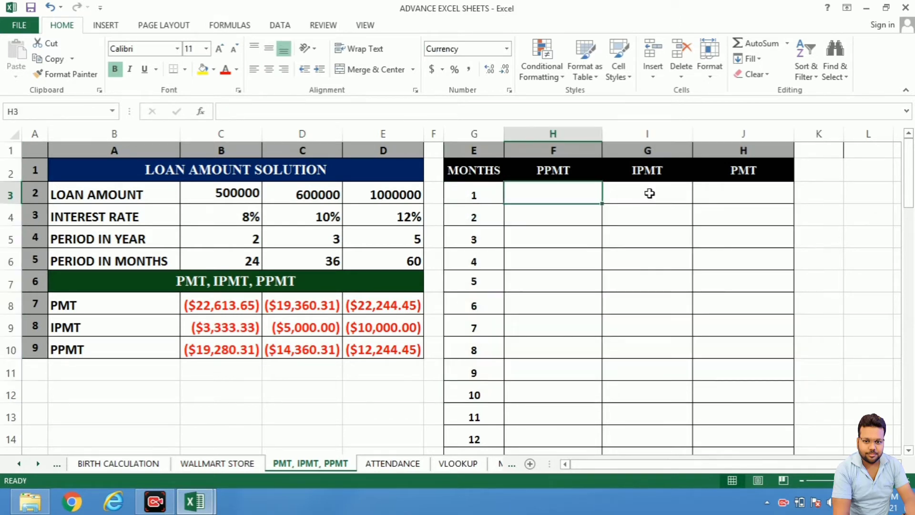
left_click(647, 194)
left_click(732, 192)
left_click(478, 195)
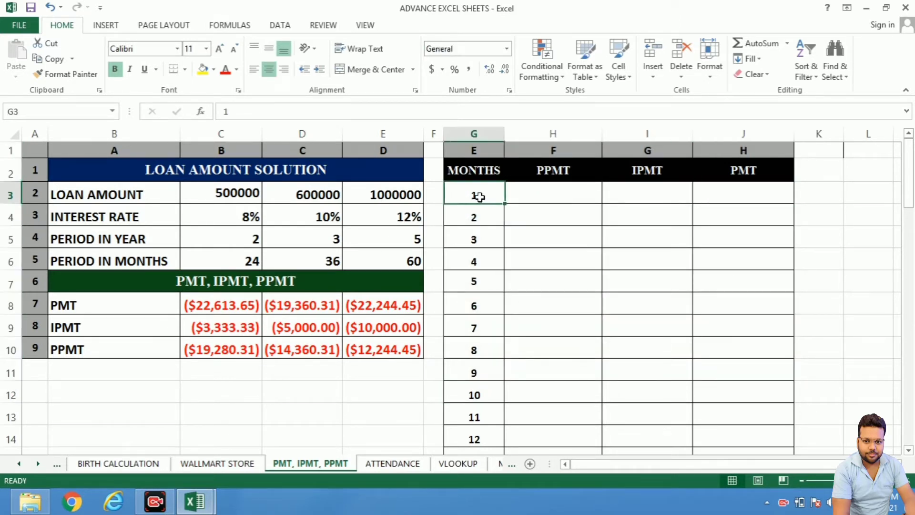
left_click(486, 218)
left_click(479, 255)
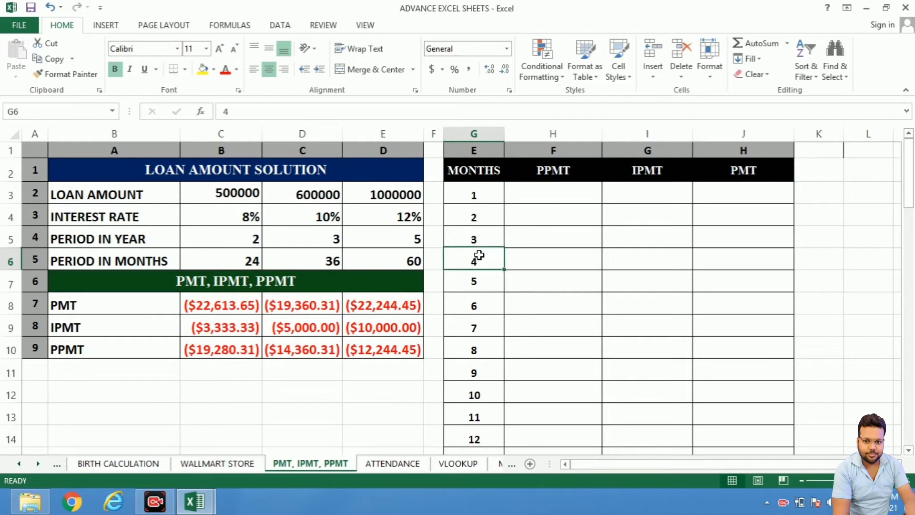
left_click(556, 198)
left_click(555, 234)
left_click(557, 259)
left_click(557, 286)
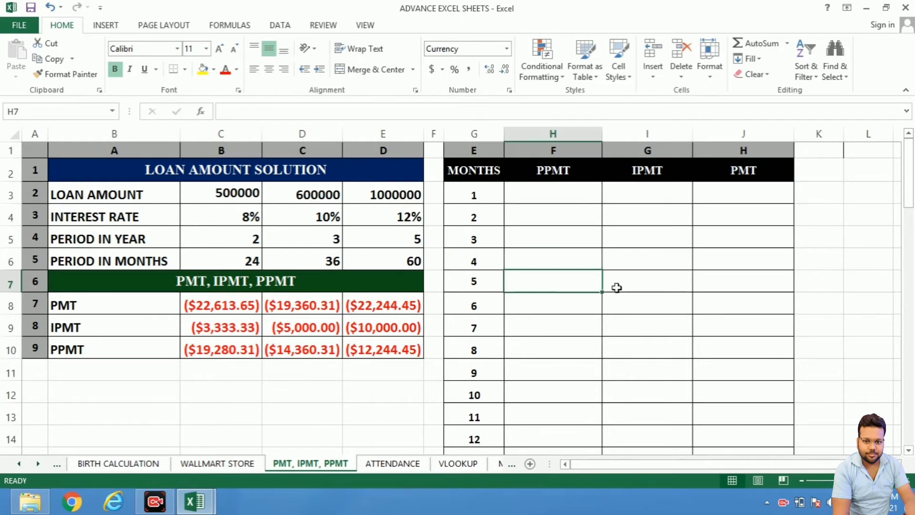
left_click(645, 191)
left_click(646, 223)
left_click(643, 238)
left_click(639, 302)
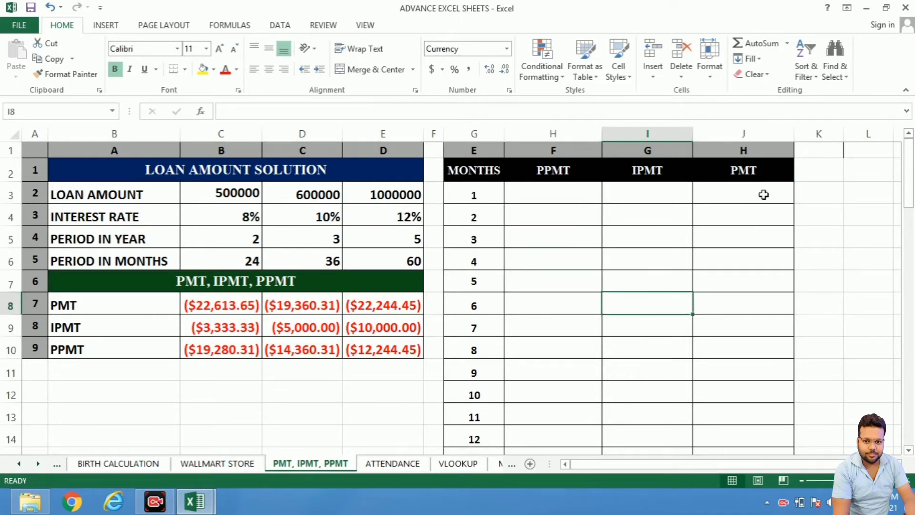
left_click_drag(762, 194, 758, 337)
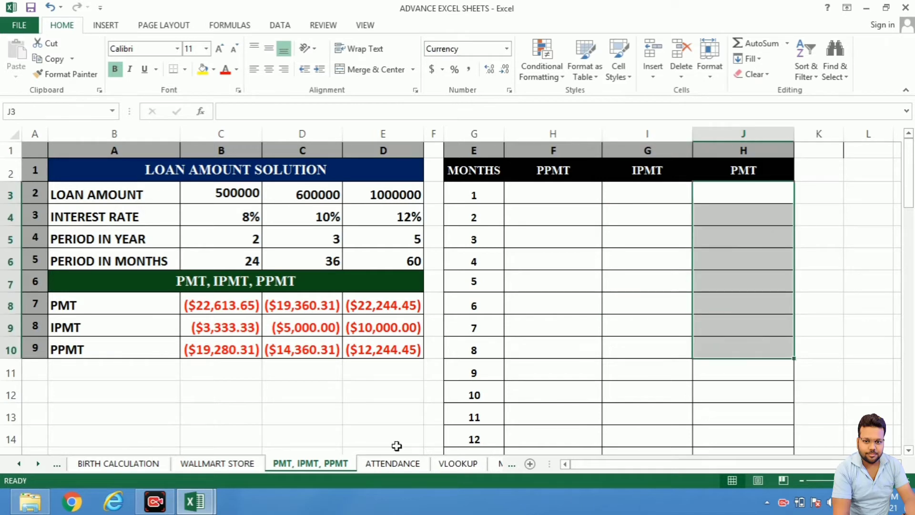
Step: Try 2 as the period argument in the IPMT formula in C9, and undo the change
left_click(219, 329)
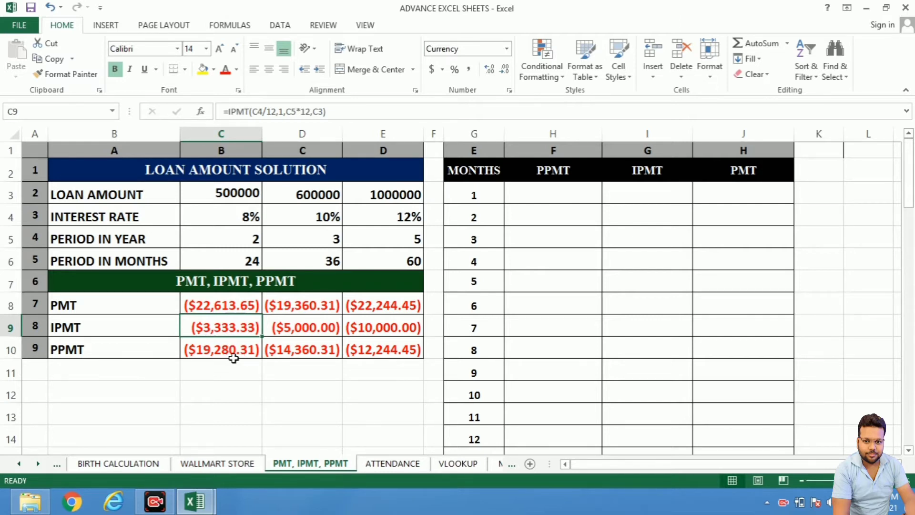
key("F2")
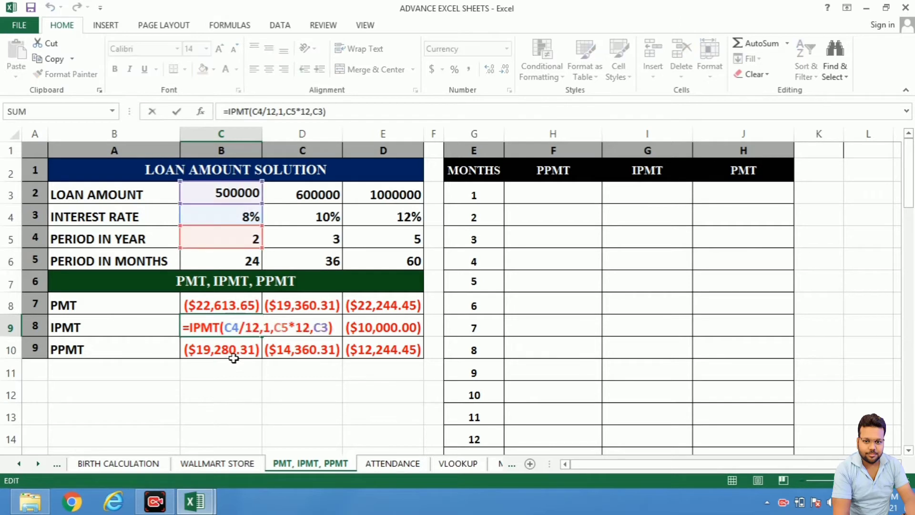
left_click(270, 327)
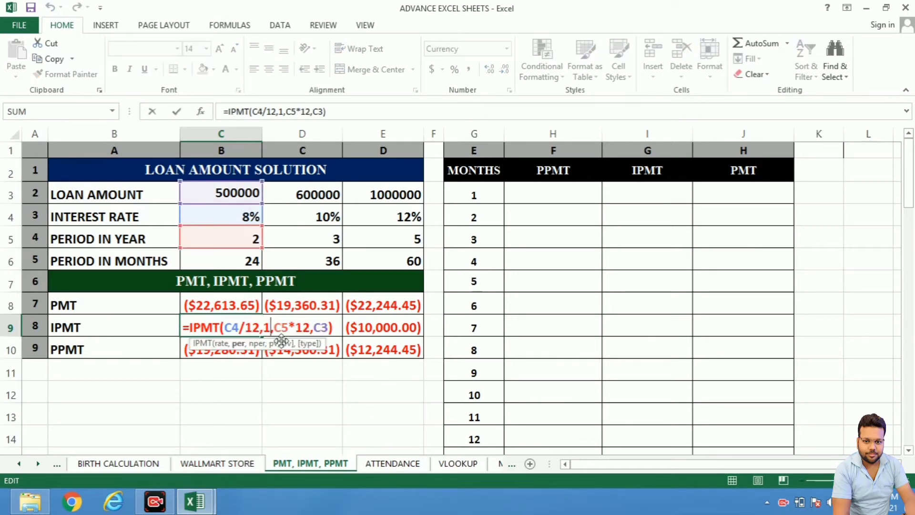
key("BackSpace")
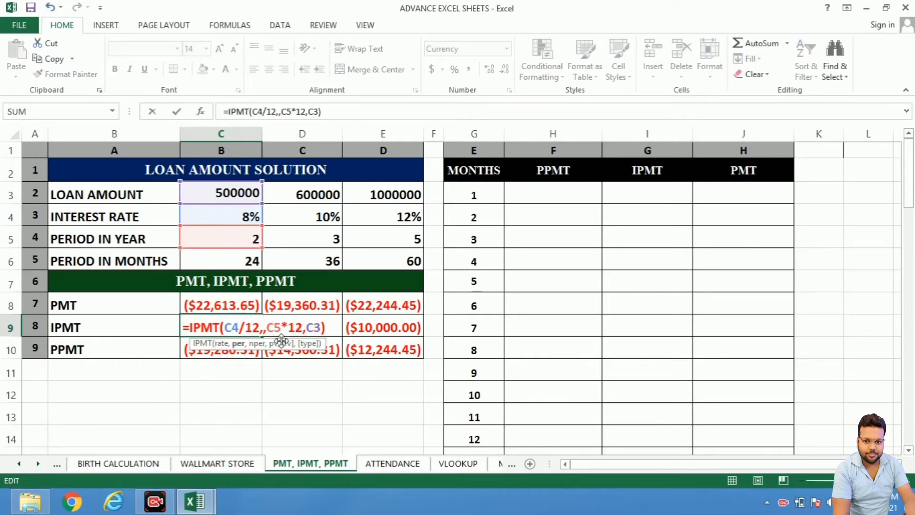
type("2")
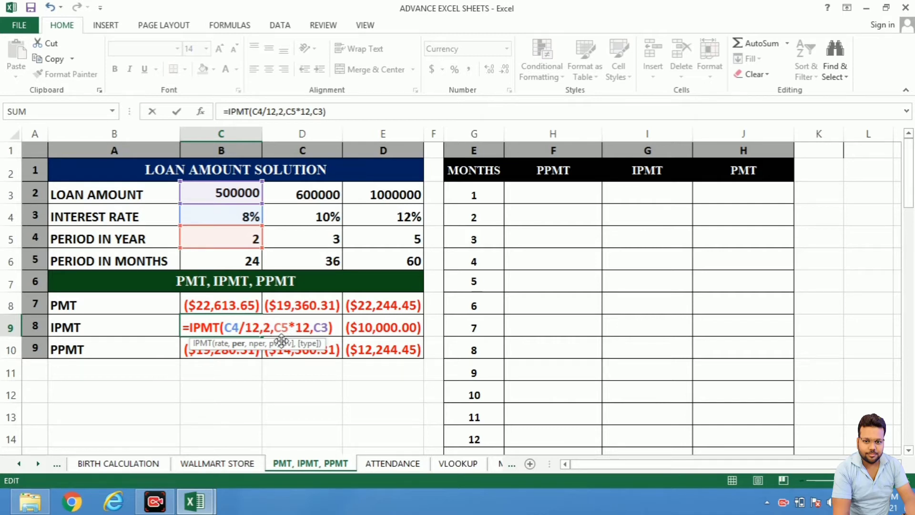
key("Return")
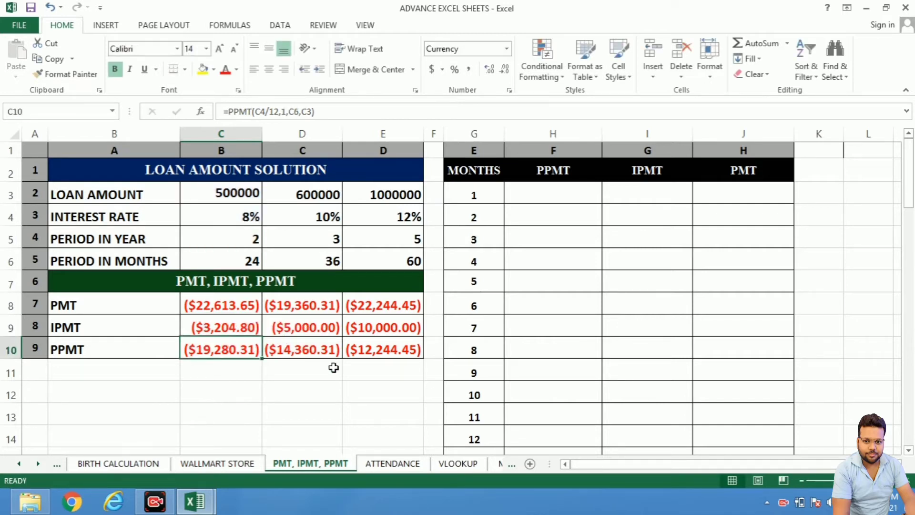
left_click(223, 327)
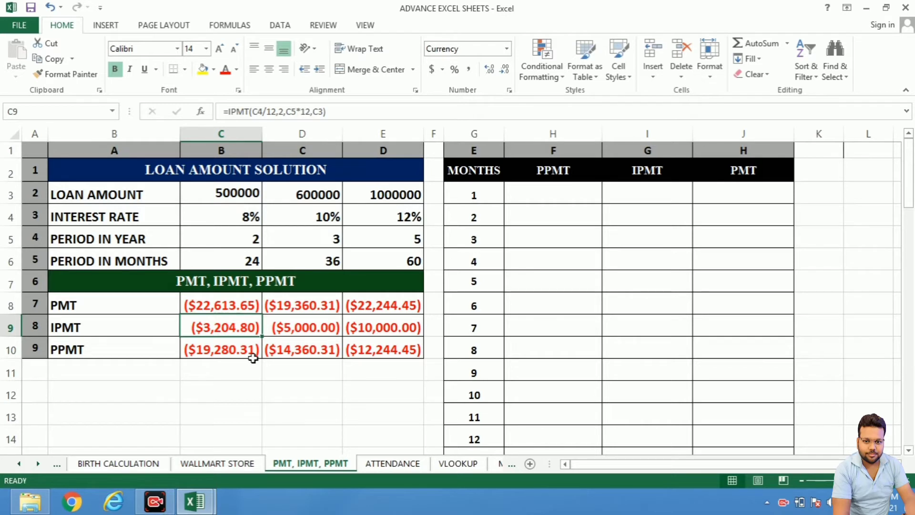
key("ctrl+z")
Step: Examine the first month numbers in the MONTHS column as possible period references for the schedule formulas
left_click(552, 188)
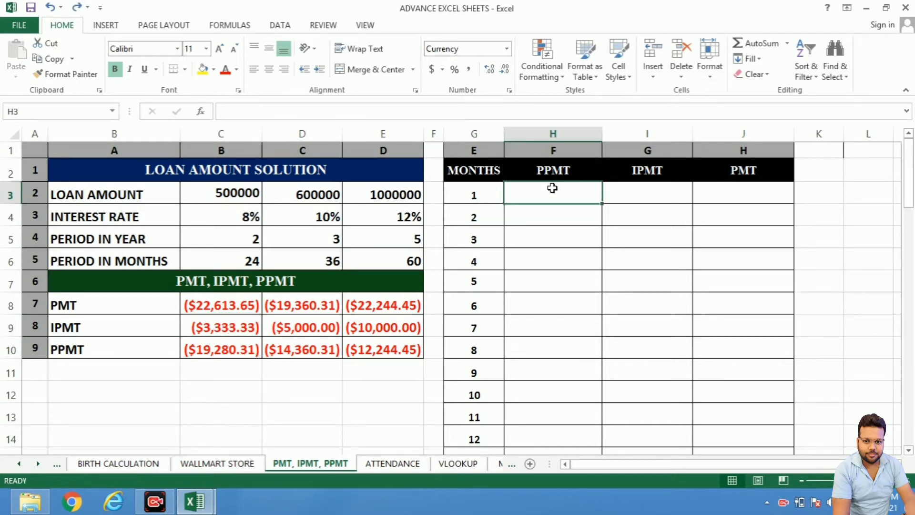
left_click(483, 195)
left_click(476, 215)
left_click(482, 239)
left_click(486, 266)
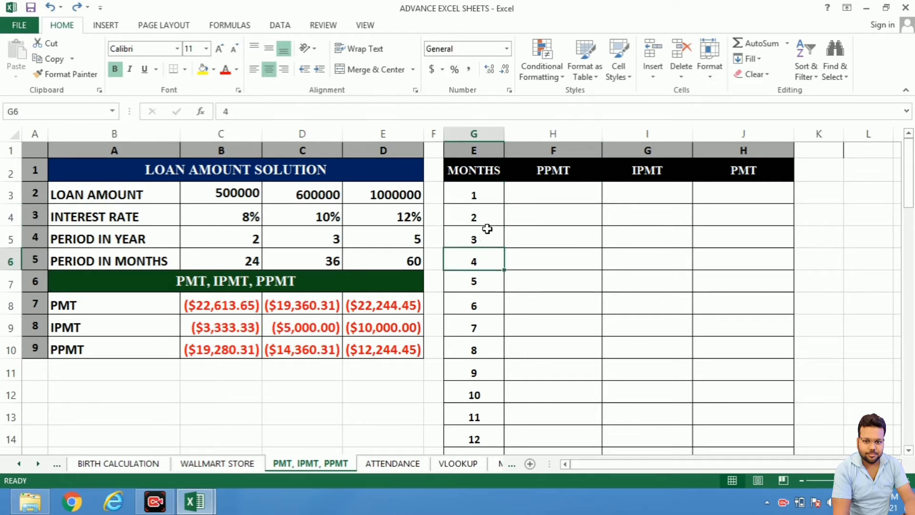
left_click(483, 194)
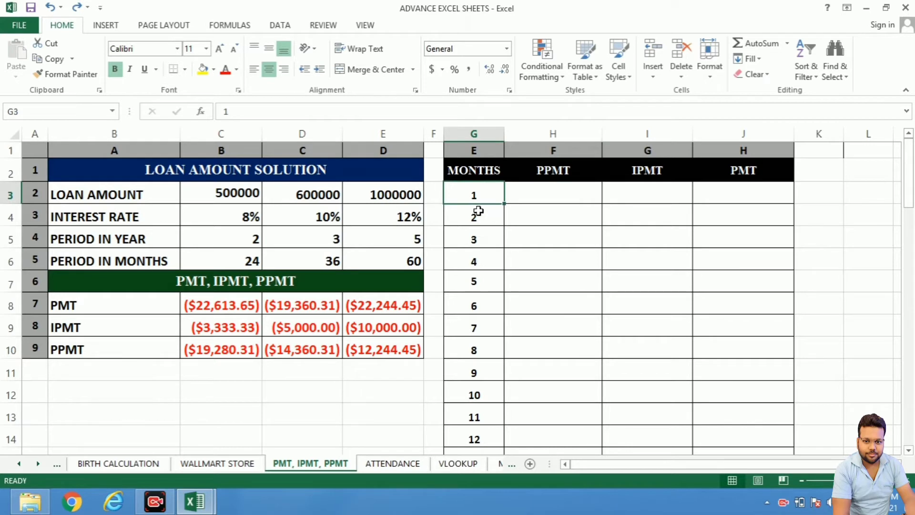
left_click(453, 215)
left_click(474, 243)
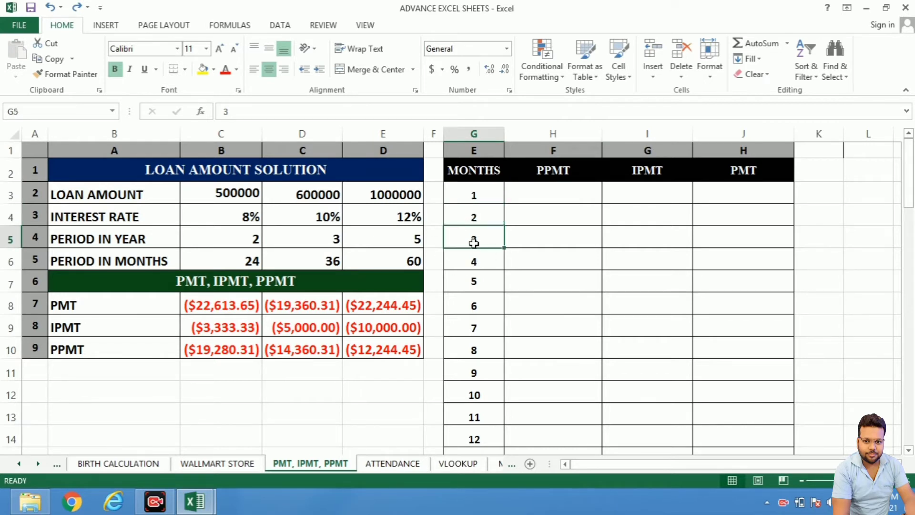
Step: Start a PPMT formula in H3 for month 1 with C4/12 as the rate
left_click(550, 194)
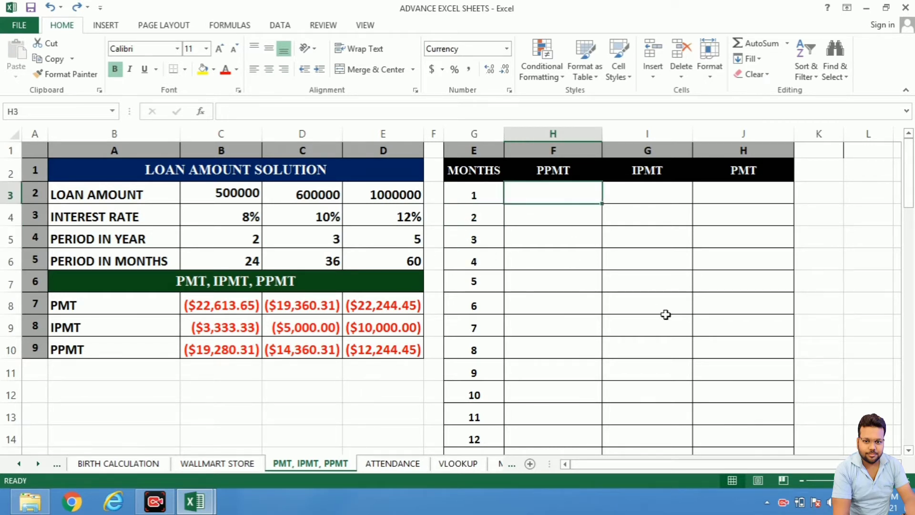
type("=")
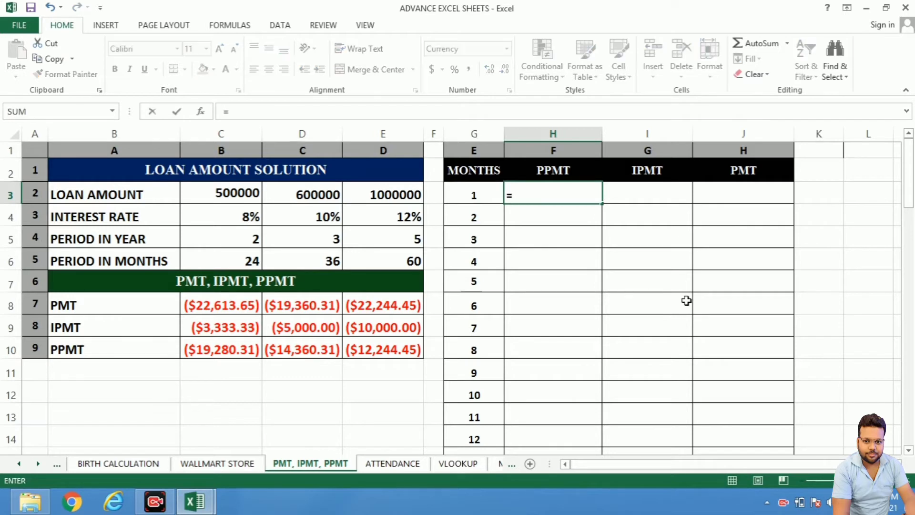
type("PP")
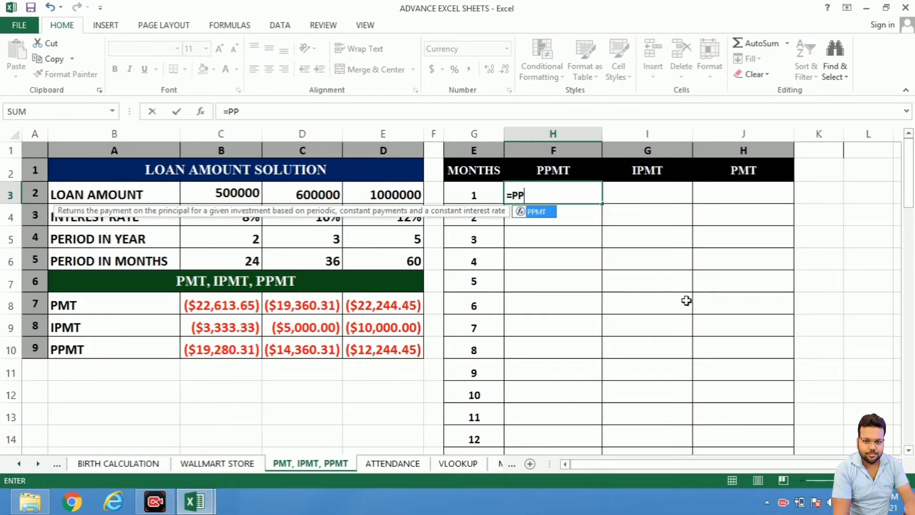
type("MT(")
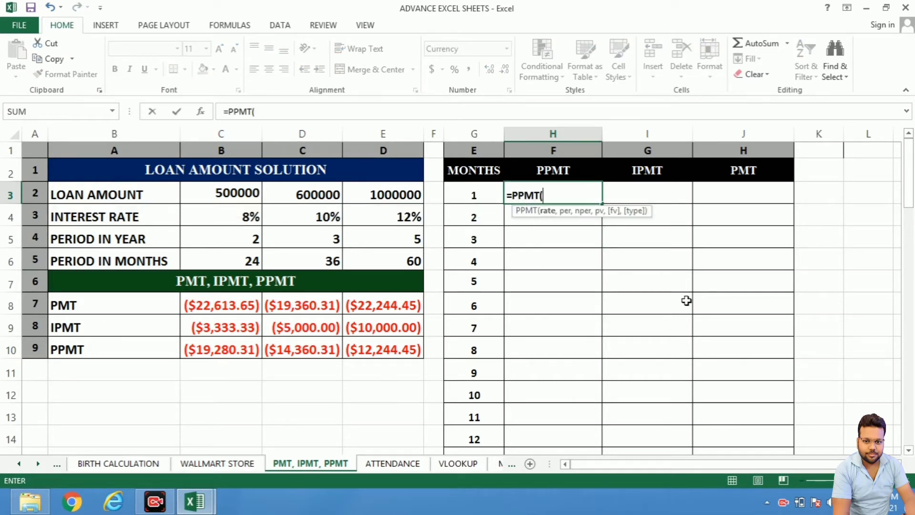
left_click(553, 218)
left_click(224, 219)
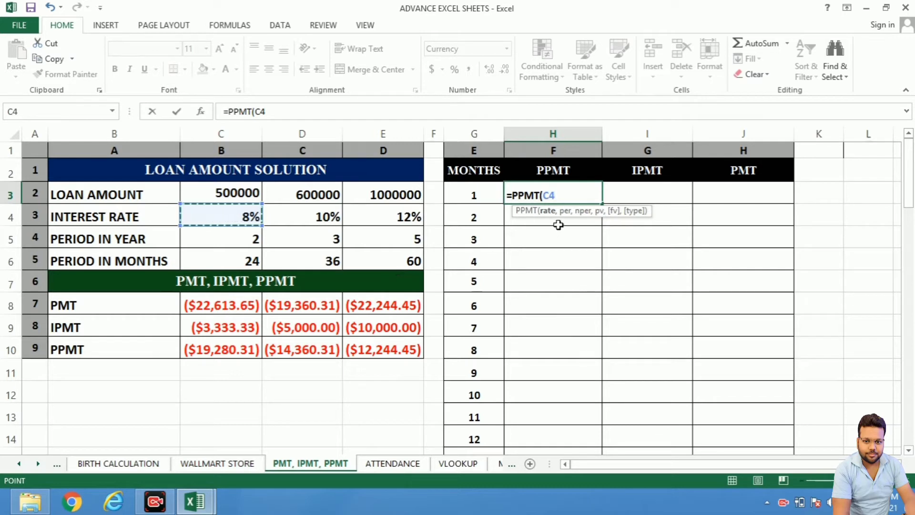
type("/12")
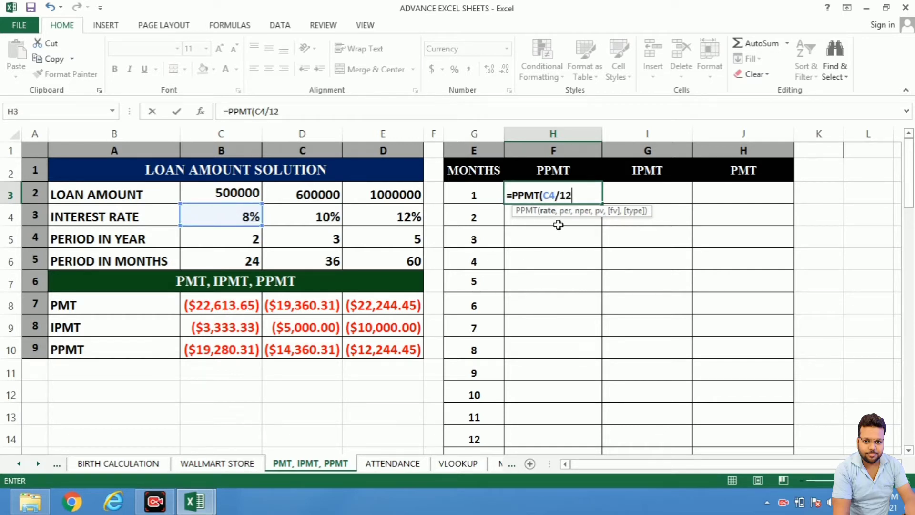
type(",")
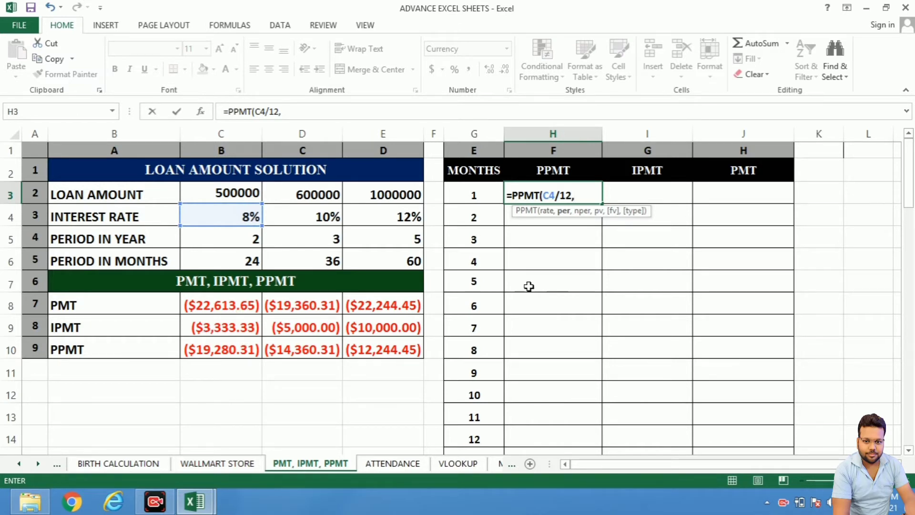
Step: Complete the PPMT formula in H3 with G3 as the period, C6 as the number of periods and C3 as the present value
left_click(479, 193)
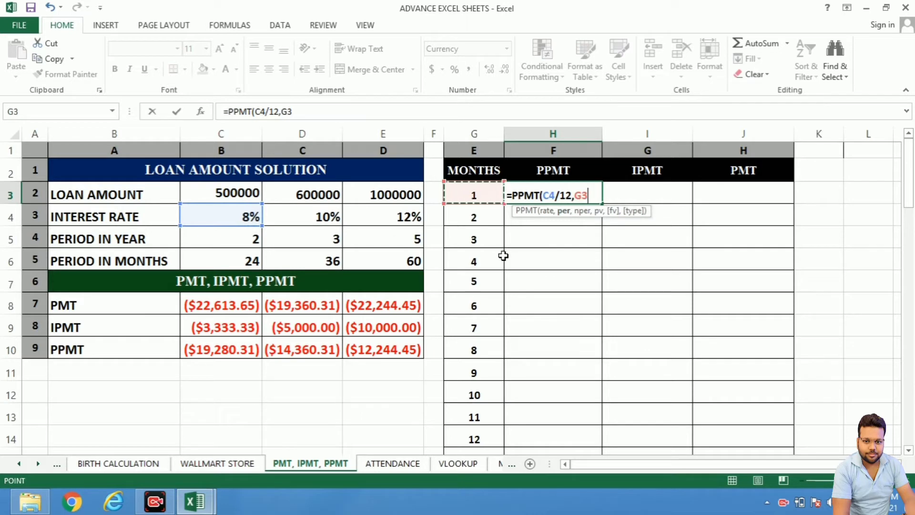
type(",")
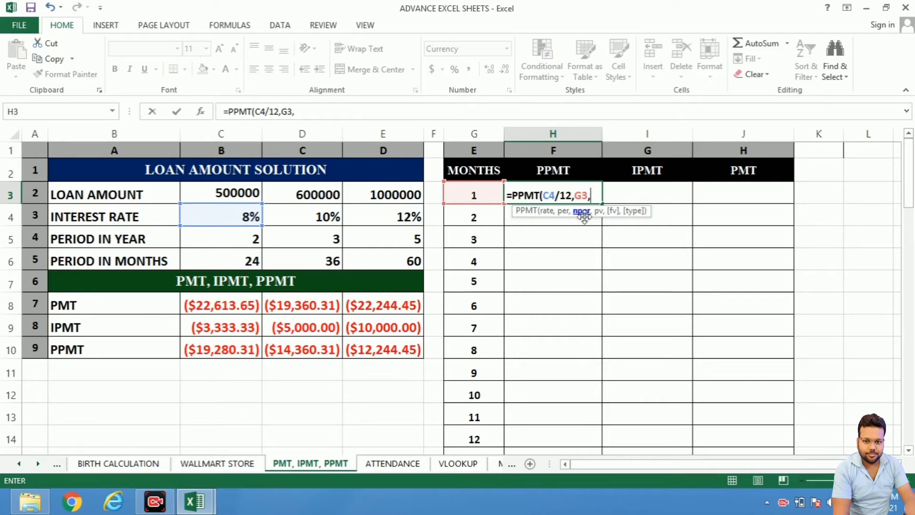
left_click(231, 261)
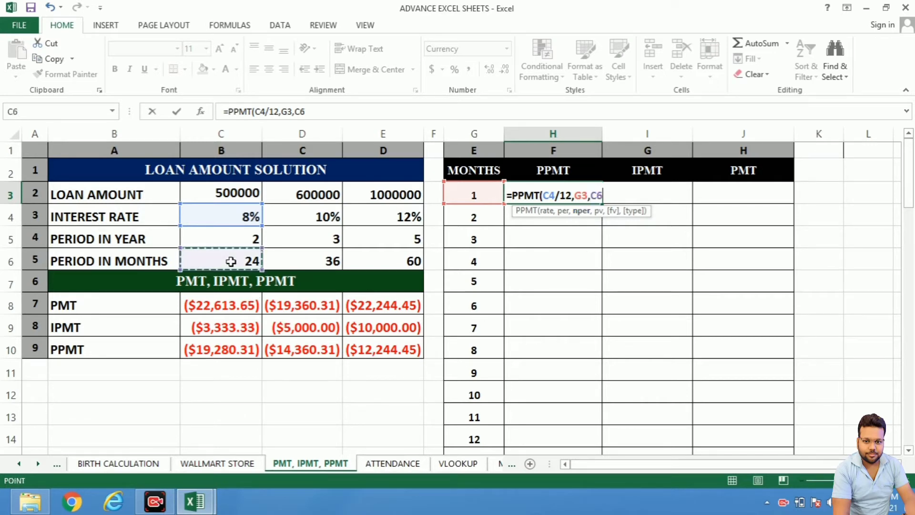
type(",")
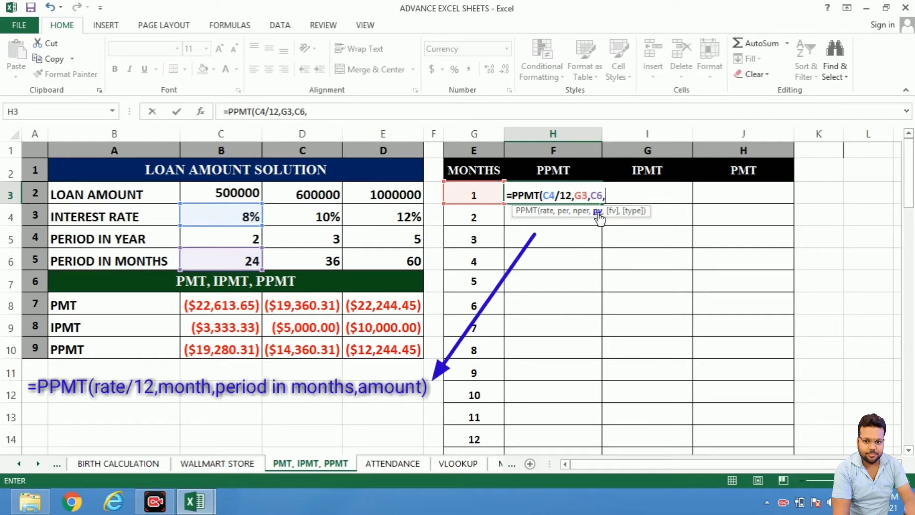
left_click(200, 194)
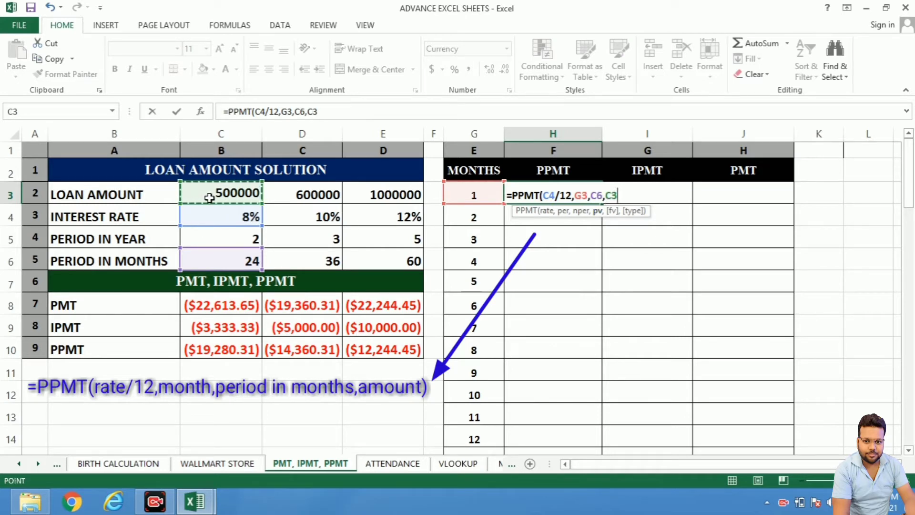
type(")")
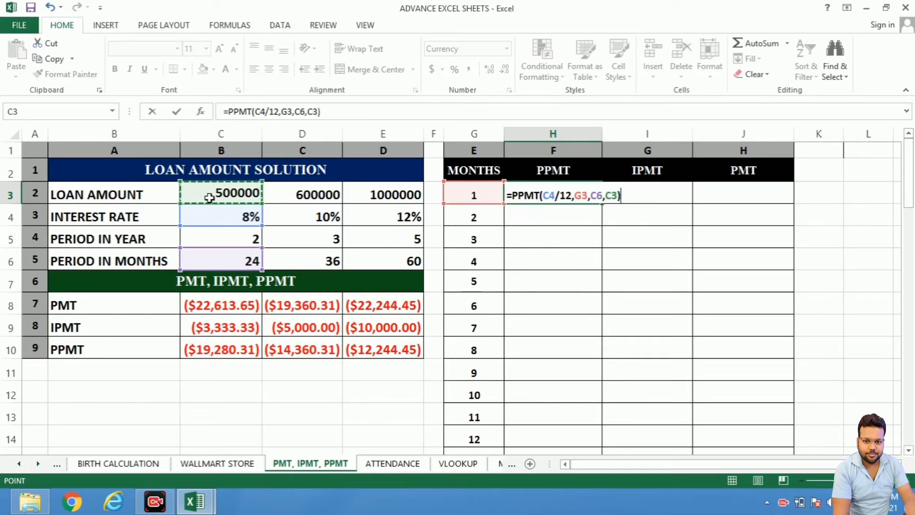
key("Return")
Step: Try to fill the PPMT formula from H3 down to H10 with relative references, and inspect the copied formulas
left_click(588, 197)
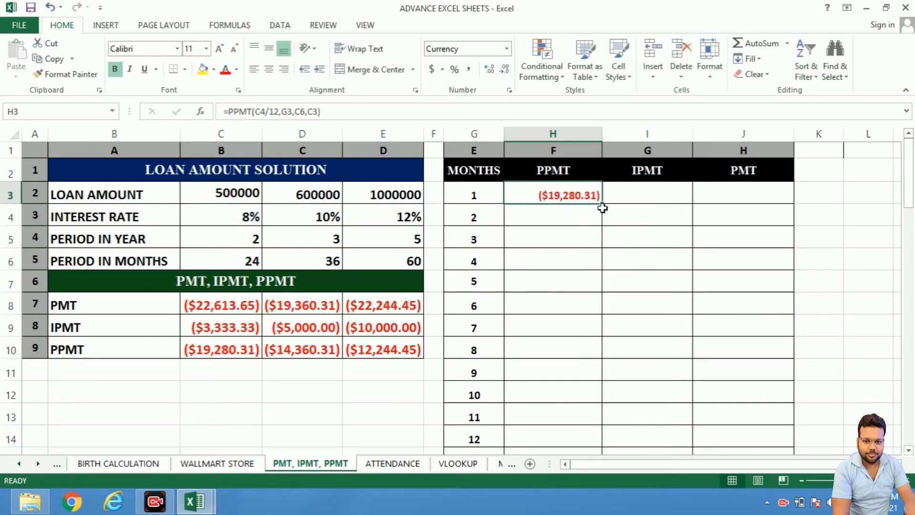
key("Down")
key("Down")
key("Down")
key("Down")
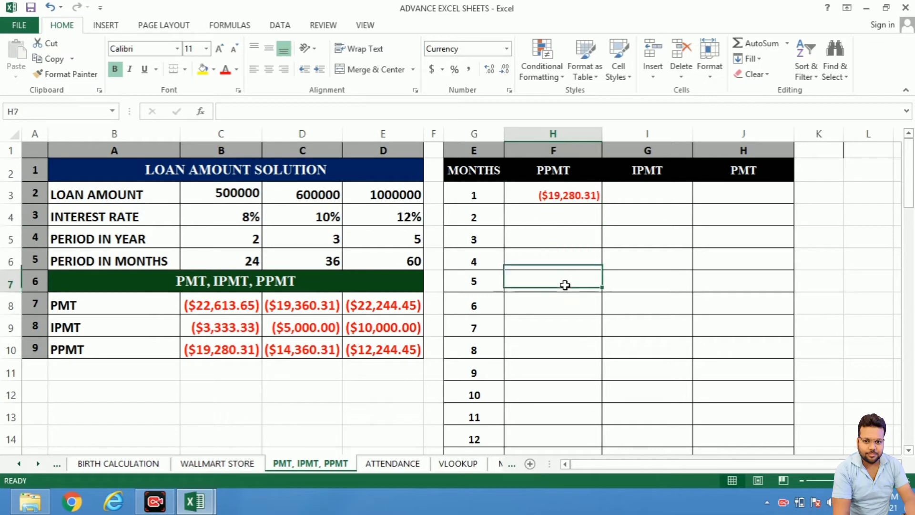
left_click(577, 196)
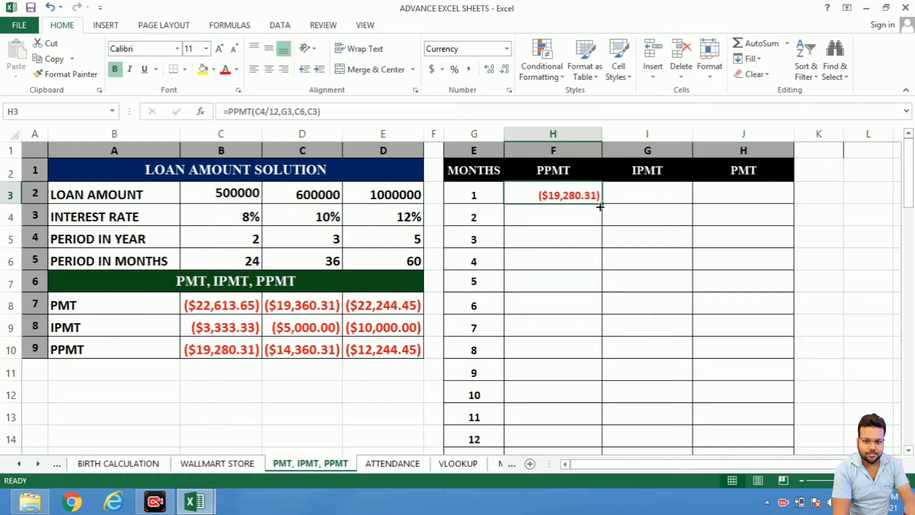
left_click_drag(603, 206, 602, 355)
left_click(556, 220)
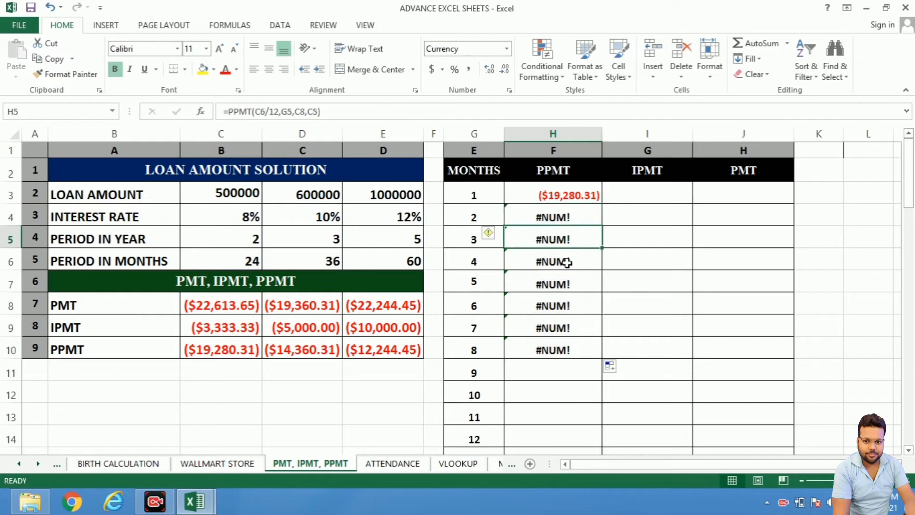
left_click(569, 286)
Step: Clear the copied PPMT formulas from H4:H10, keeping the one in H3
left_click_drag(568, 218, 564, 340)
key("Delete")
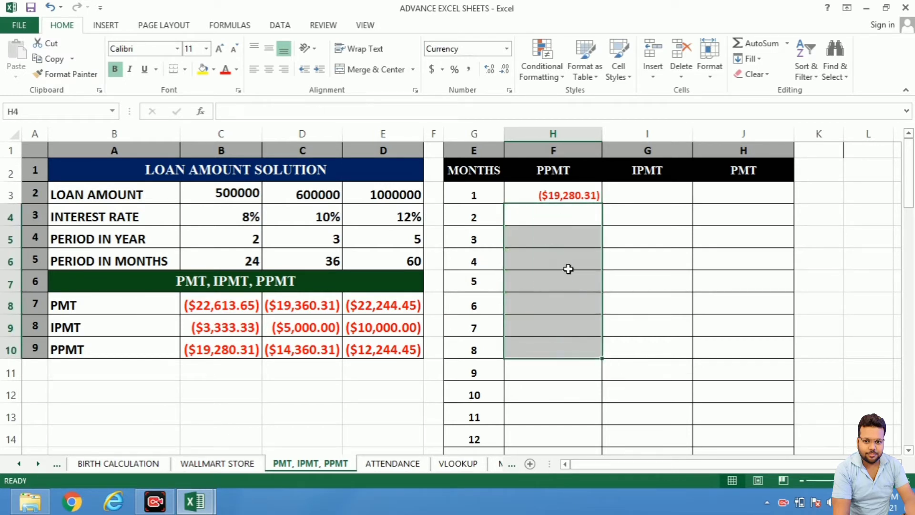
left_click(549, 201)
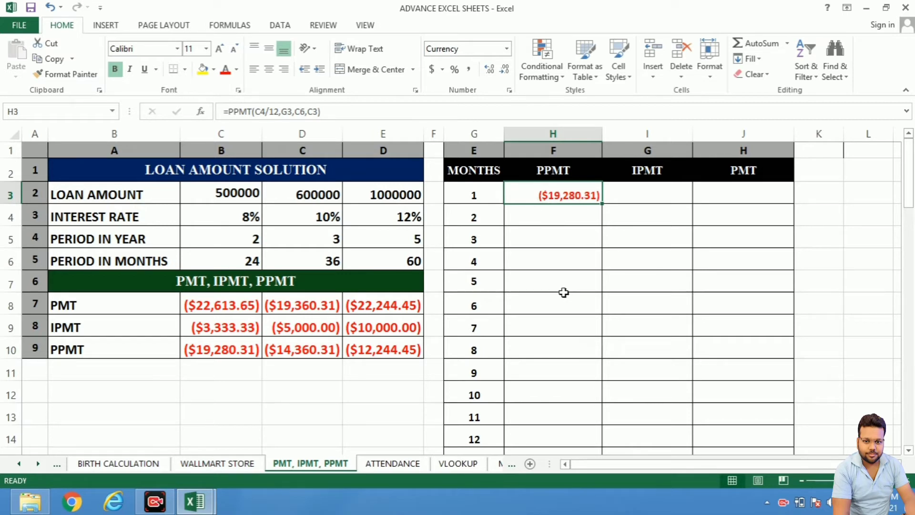
Step: Switch to the Book1 workbook and enlarge the view of its empty cells around A1
left_click(193, 501)
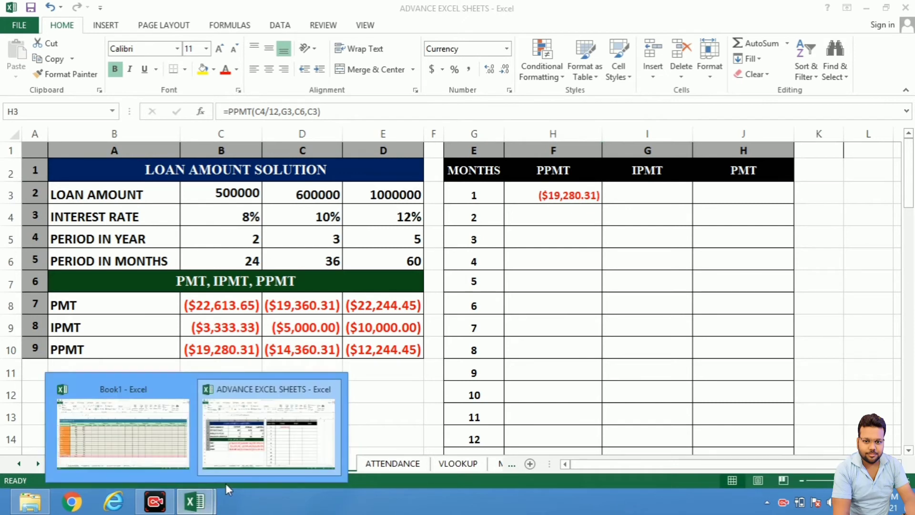
left_click(363, 389)
key("alt+Tab")
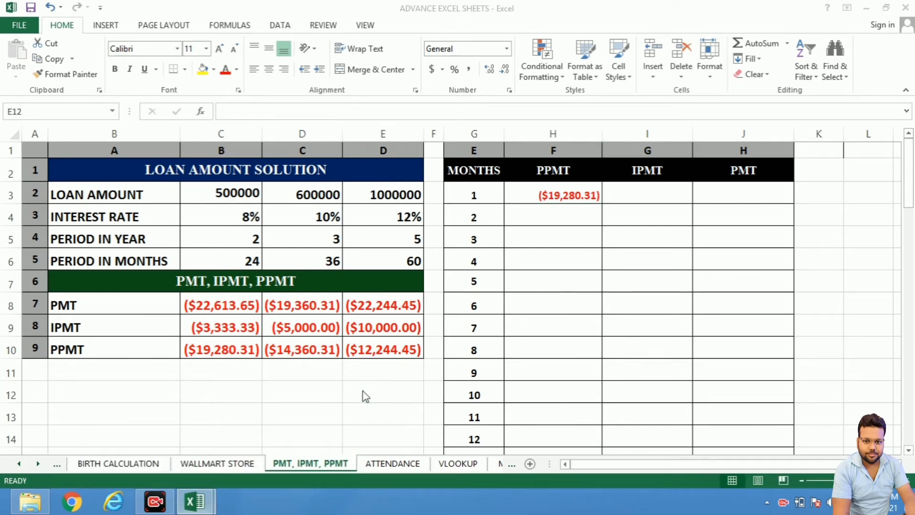
scroll(130, 253, "up", 1)
scroll(130, 252, "up", 10)
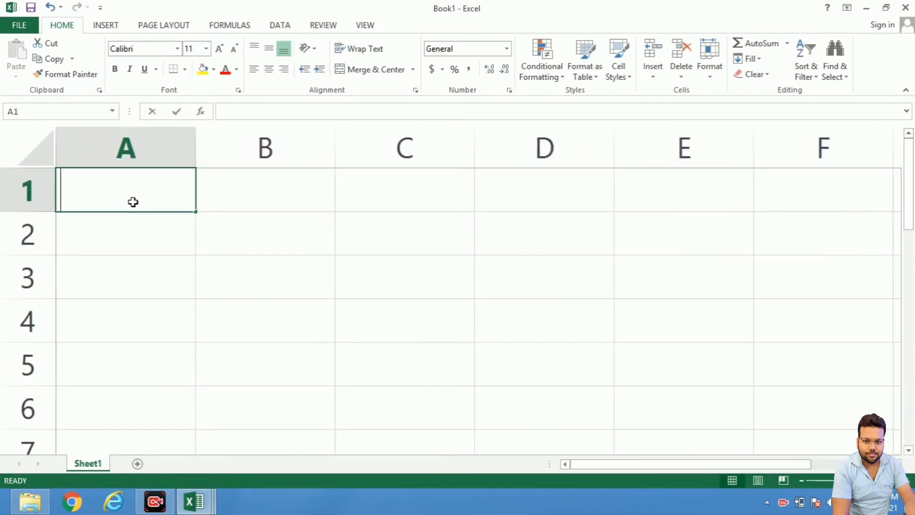
Step: Enter 10 in A1 and the values 10, 20, 30, 40 and 50 down cells B2:B6
type("10")
key("Return")
key("Right")
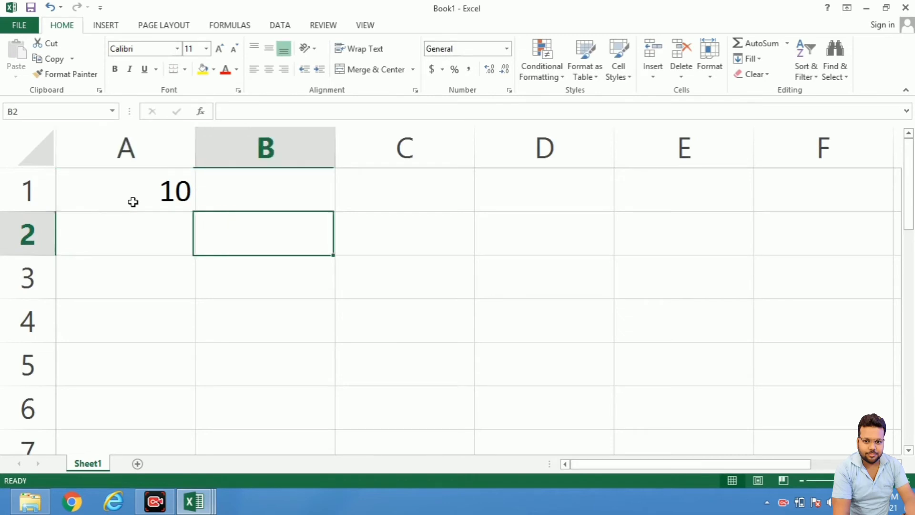
type("10")
key("Return")
type("20")
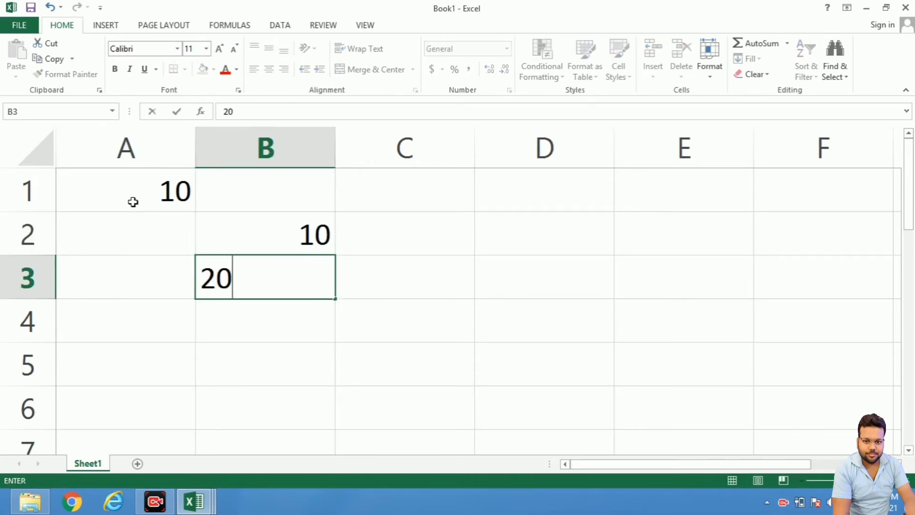
key("Return")
type("30")
key("Return")
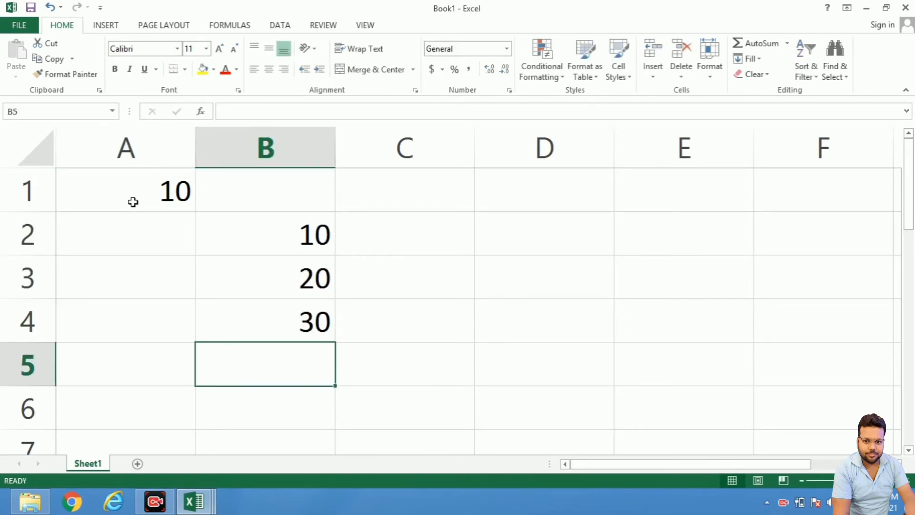
type("40")
key("Return")
type("50")
key("Return")
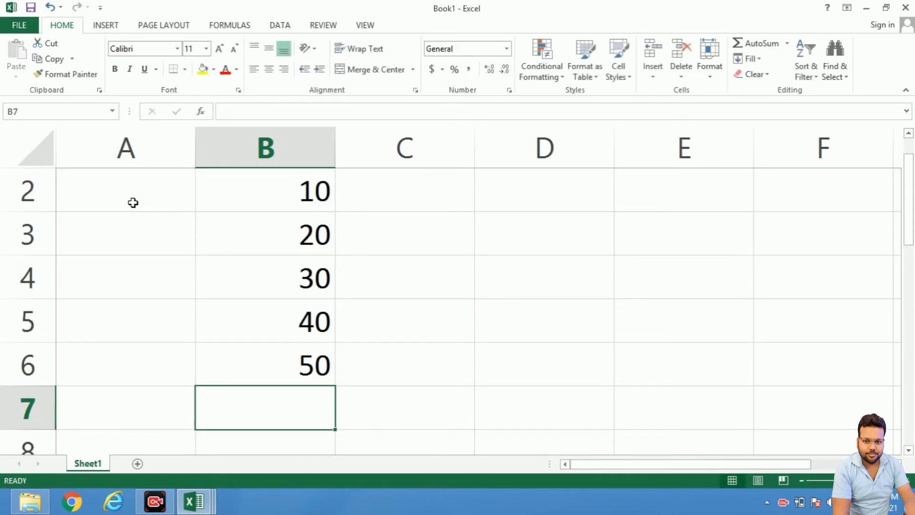
Step: Enter the formula =A1*B2 in C2 using relative references to multiply the two values
scroll(133, 204, "up", 1)
left_click(160, 191)
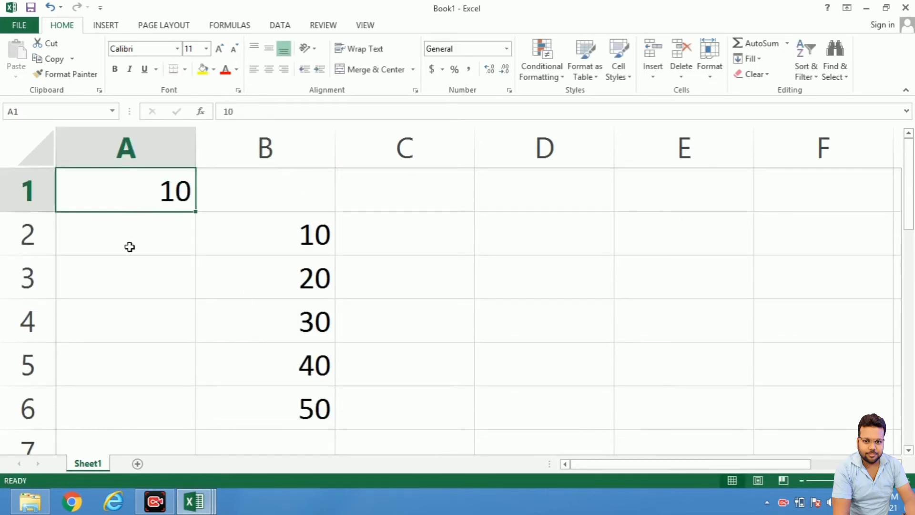
left_click(274, 241)
left_click(442, 238)
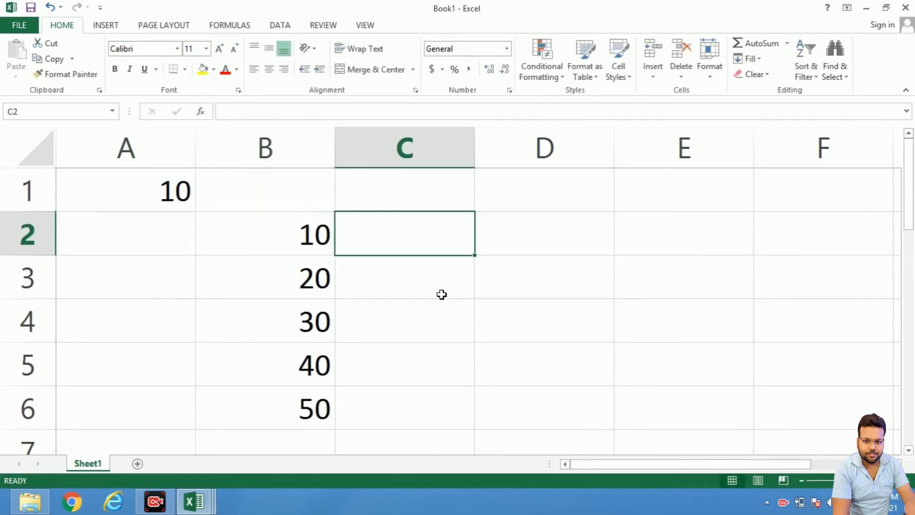
type("=")
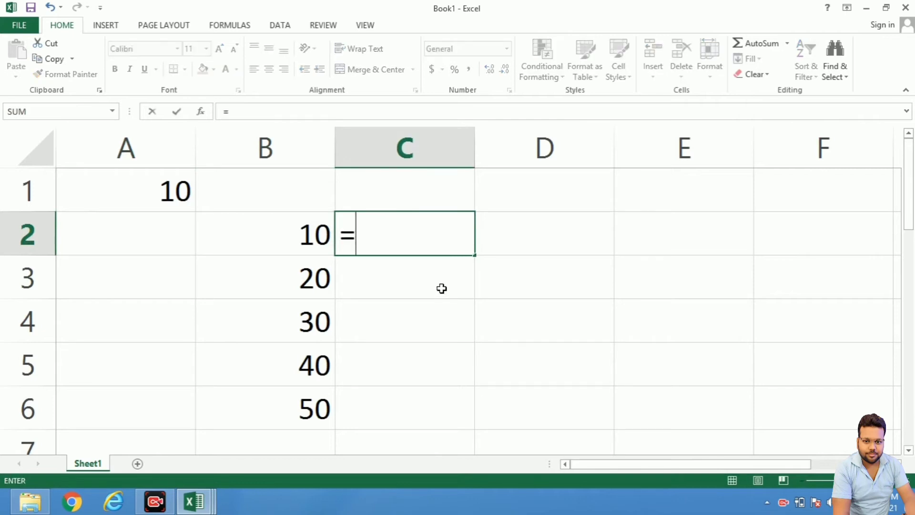
left_click(171, 192)
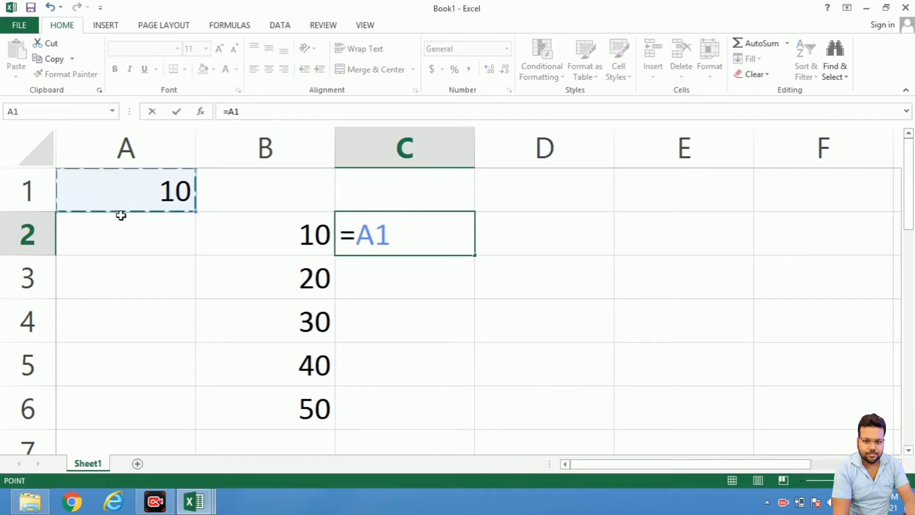
type("*")
left_click(259, 232)
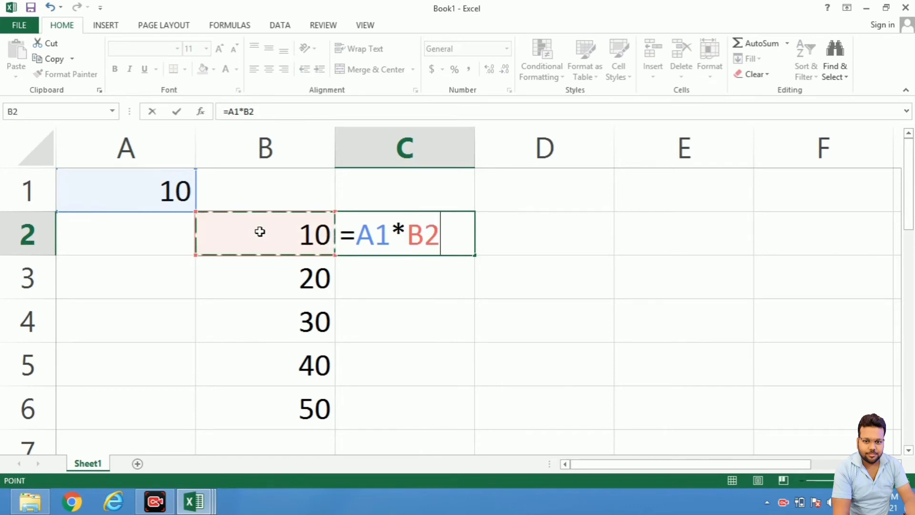
key("Return")
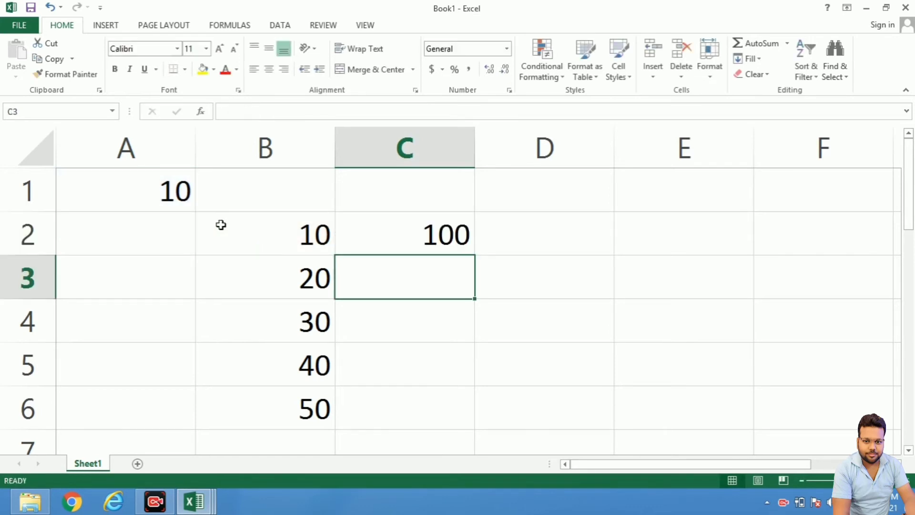
Step: Try to fill the relative formula from C2 down to C6
left_click(184, 198)
left_click(334, 241)
left_click(402, 238)
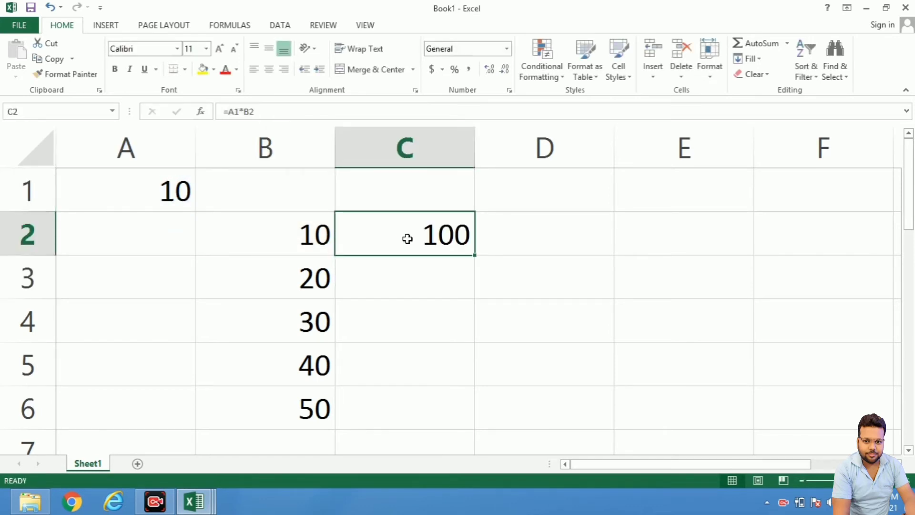
left_click_drag(418, 254, 419, 393)
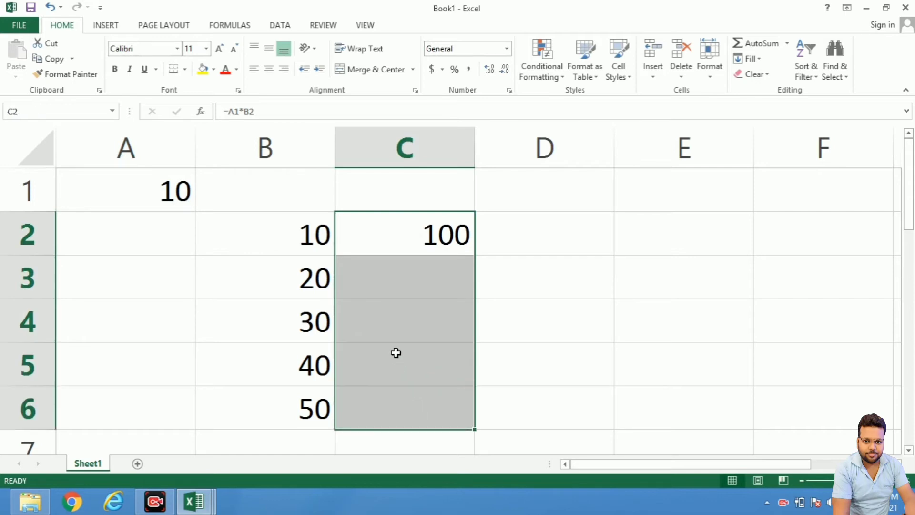
key("ctrl+d")
Step: Examine the copied formulas in C3 and C4 against the column A and B cells they reference
left_click(409, 310)
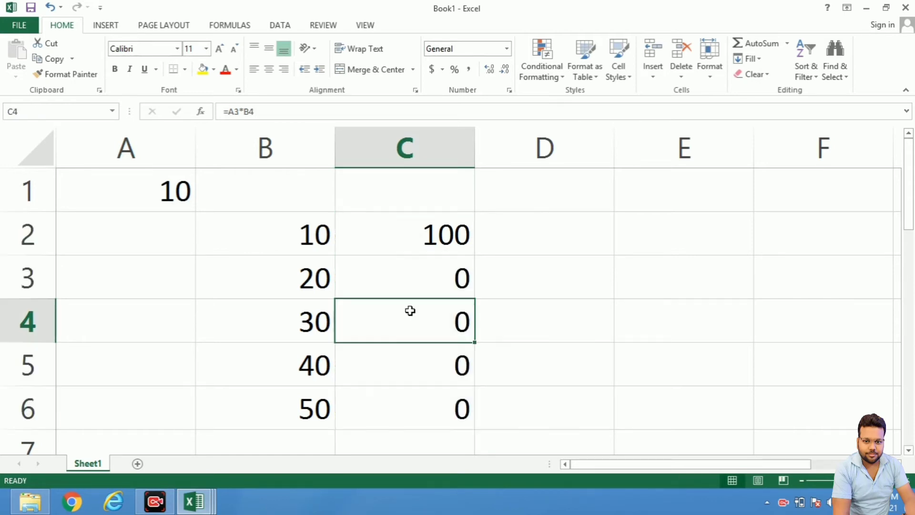
left_click(410, 277)
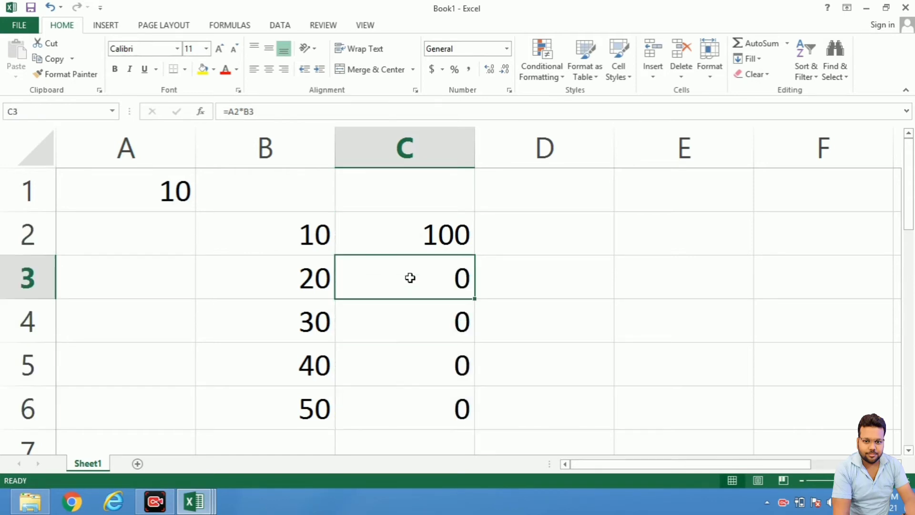
left_click(139, 197)
left_click(289, 233)
left_click(429, 239)
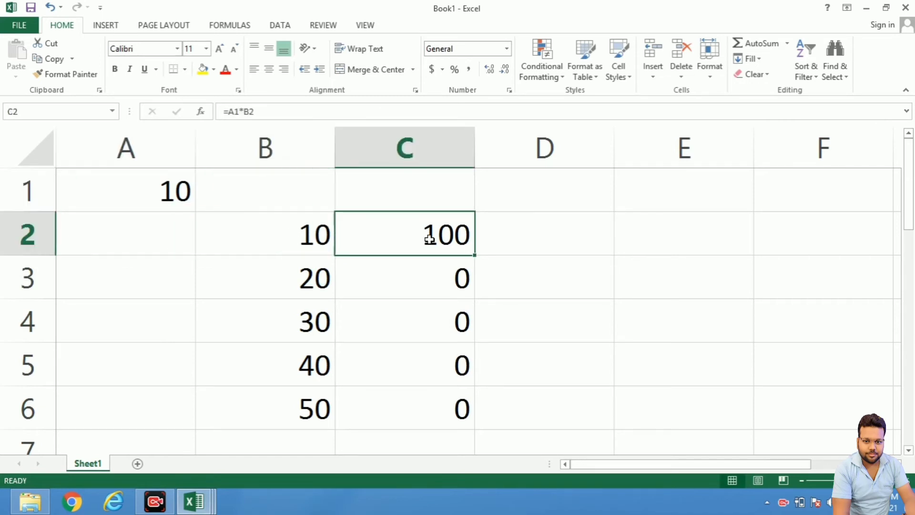
left_click(395, 282)
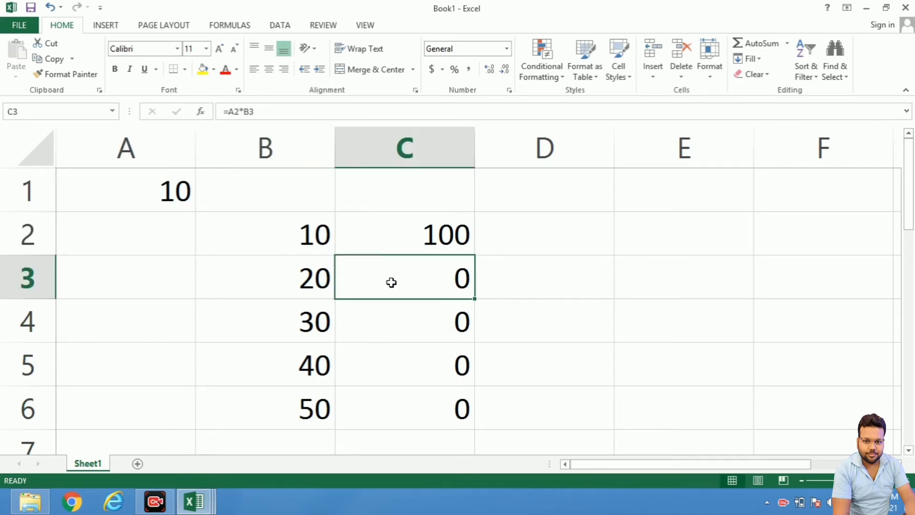
left_click_drag(452, 253, 447, 402)
left_click(288, 271)
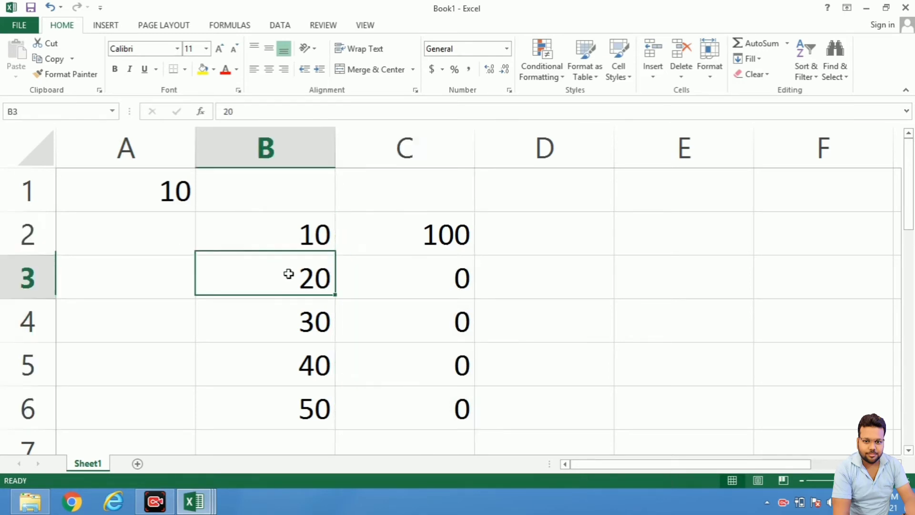
left_click(158, 200)
left_click(160, 232)
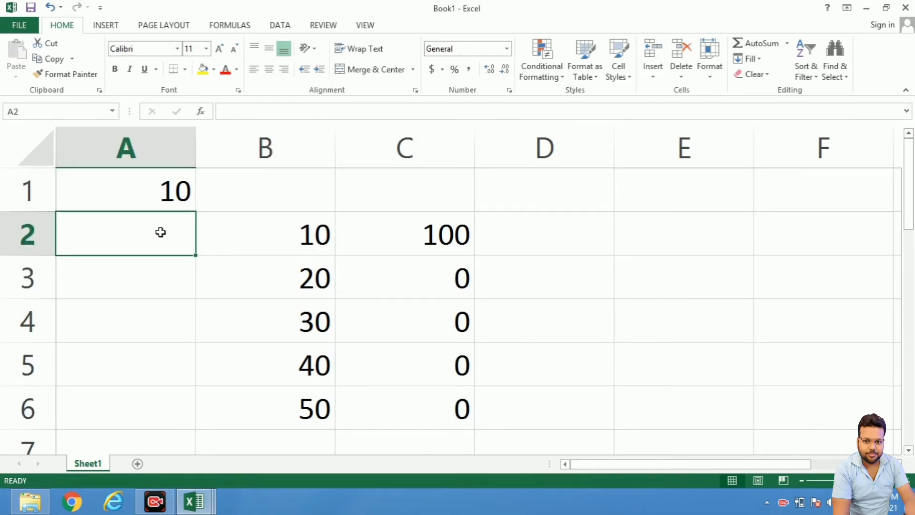
left_click(160, 232)
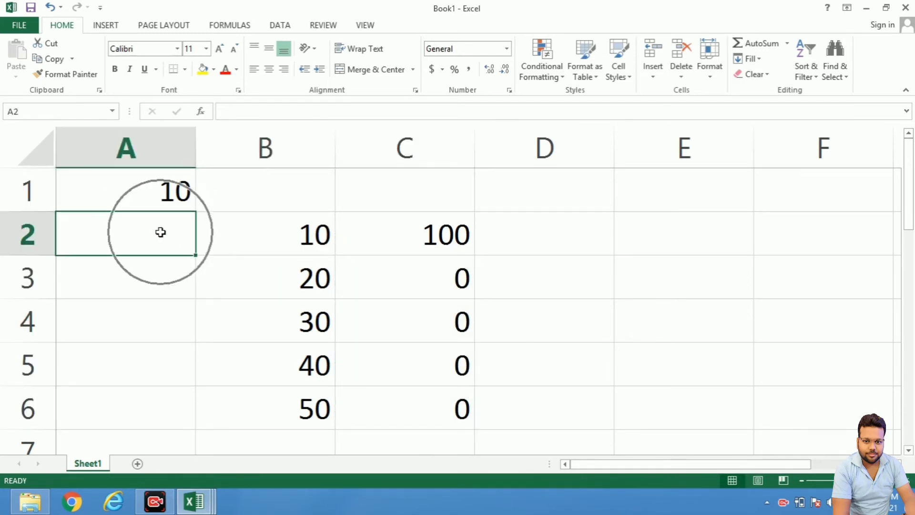
left_click(288, 277)
left_click(453, 289)
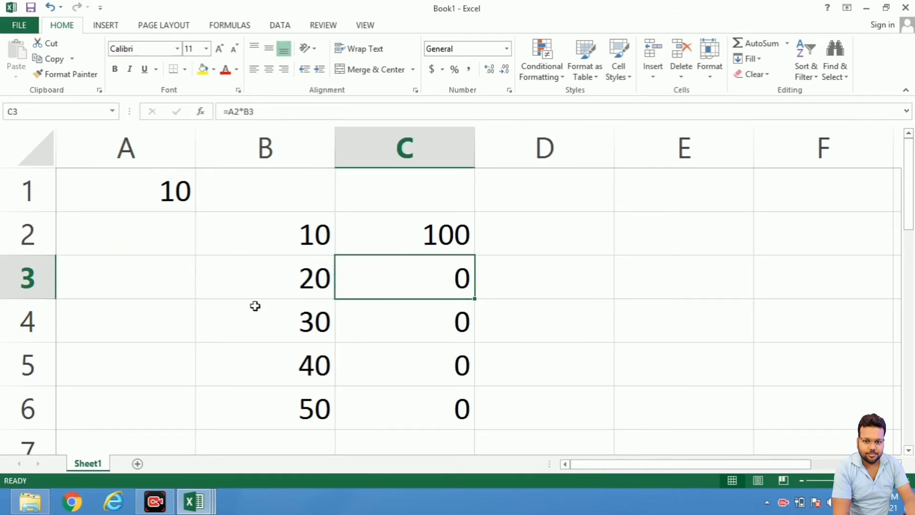
left_click(124, 273)
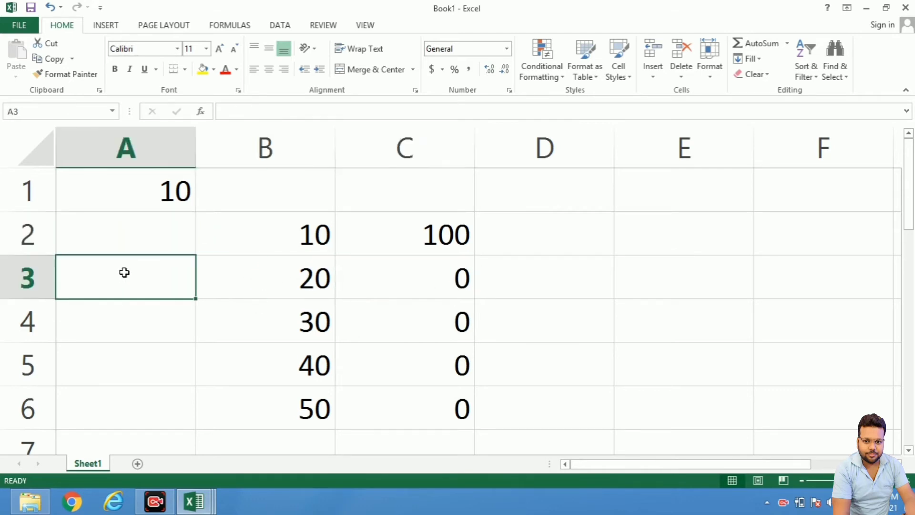
left_click(299, 325)
left_click(436, 323)
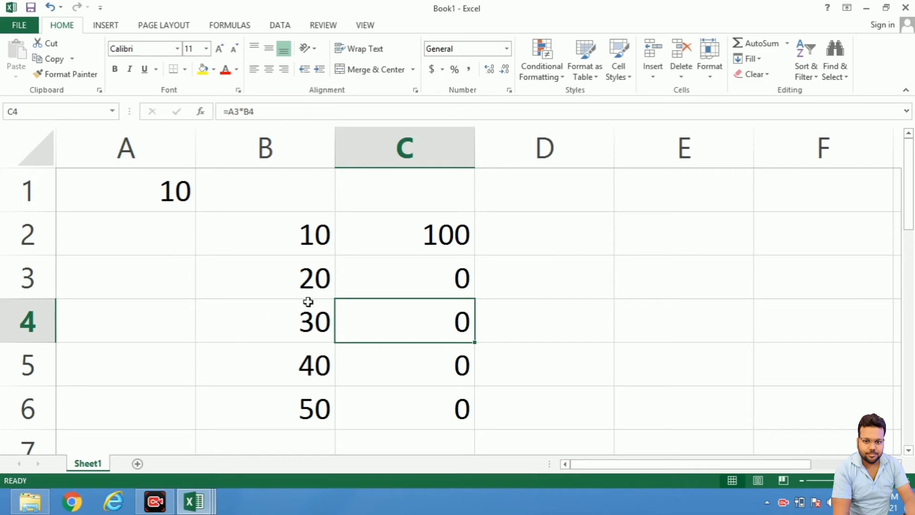
Step: Clear the formulas in C2:C6 and enter =$A$1*B2 in C2 with an absolute reference to A1
left_click_drag(388, 241, 403, 402)
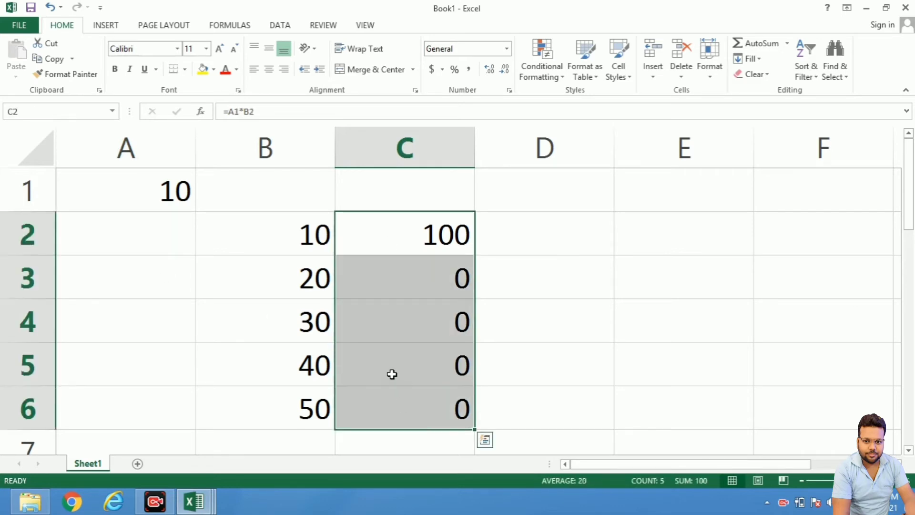
key("Delete")
left_click(424, 228)
type("=")
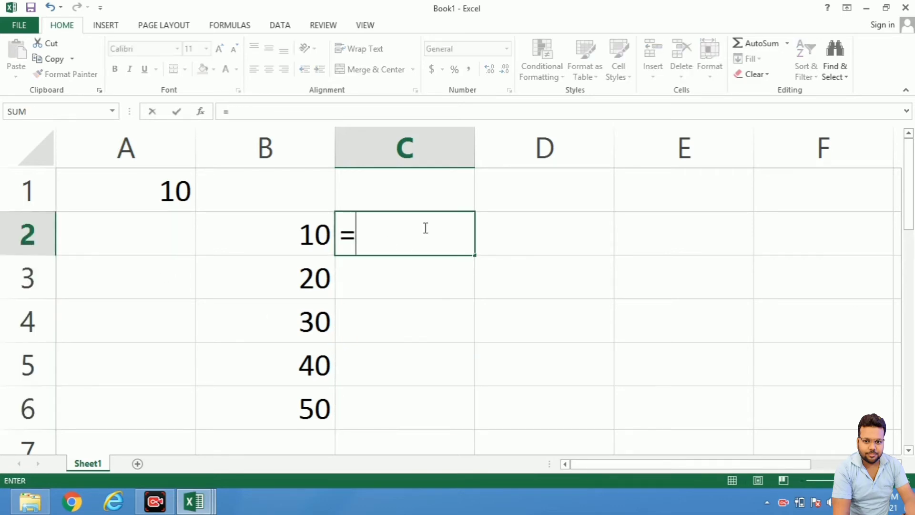
left_click(165, 194)
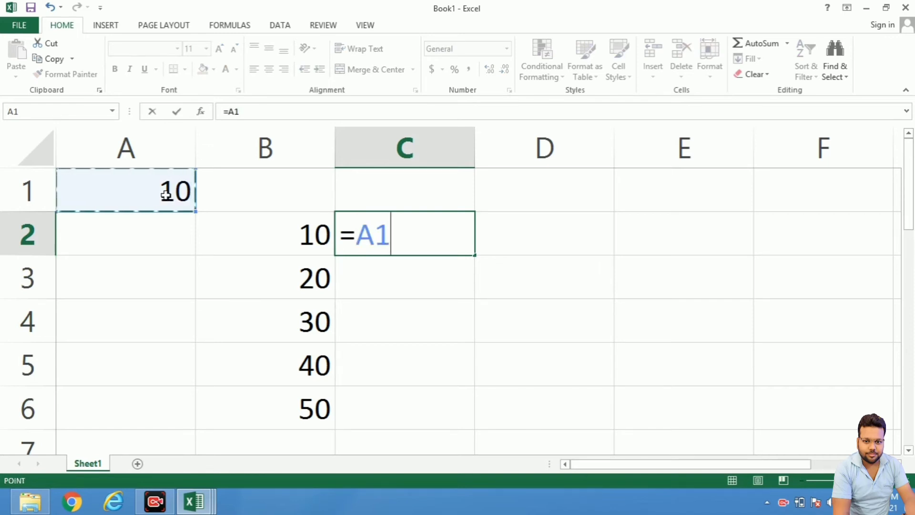
key("F4")
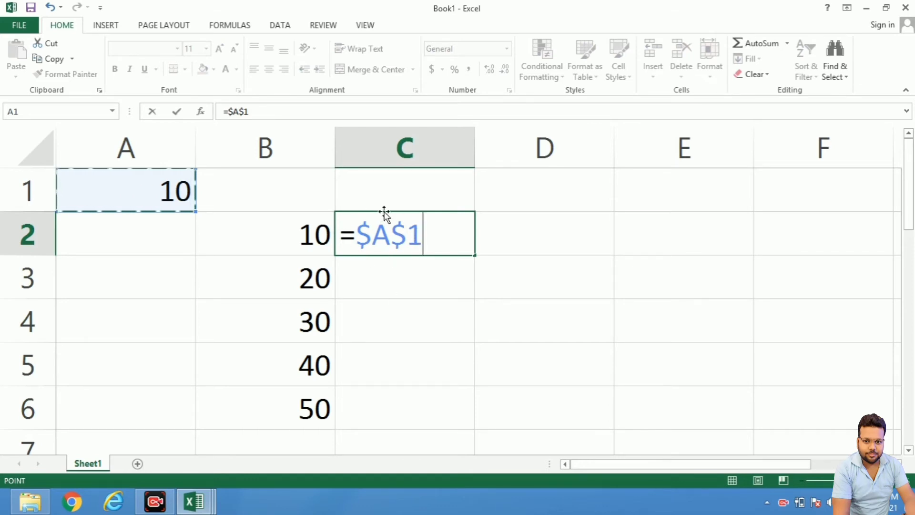
type("*")
left_click(305, 234)
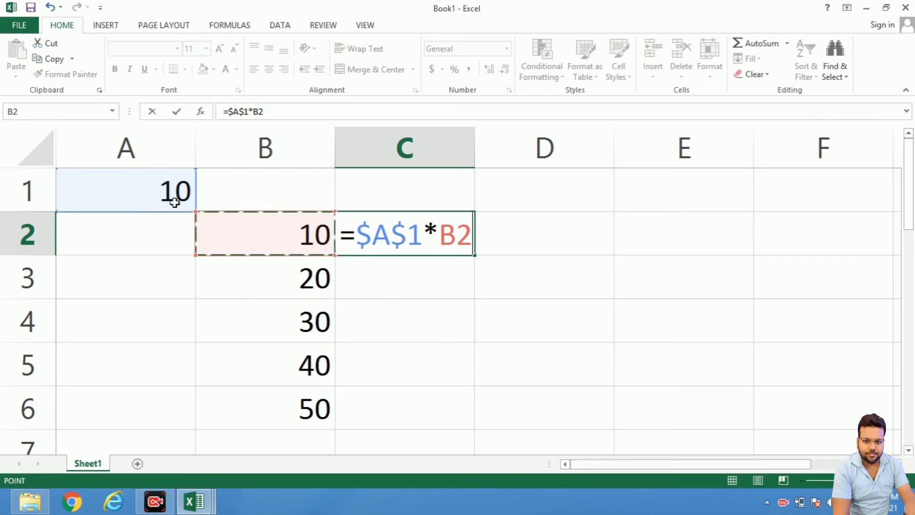
key("Return")
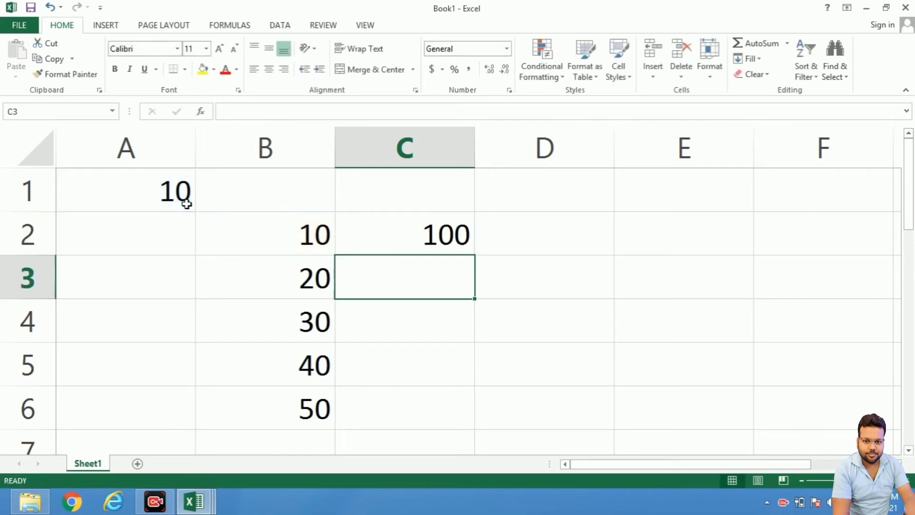
Step: Fill the formula with the locked A1 reference from C2 down to C6
left_click(442, 233)
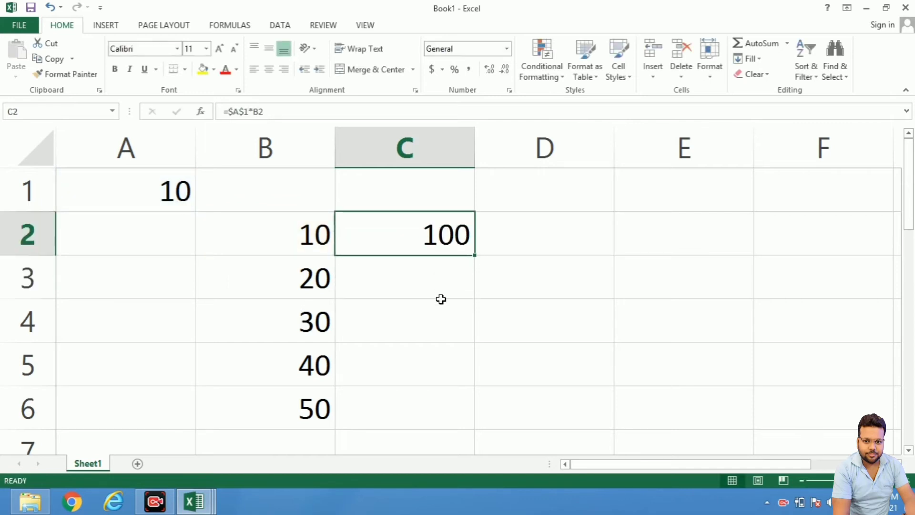
left_click_drag(432, 242, 430, 388)
key("ctrl+d")
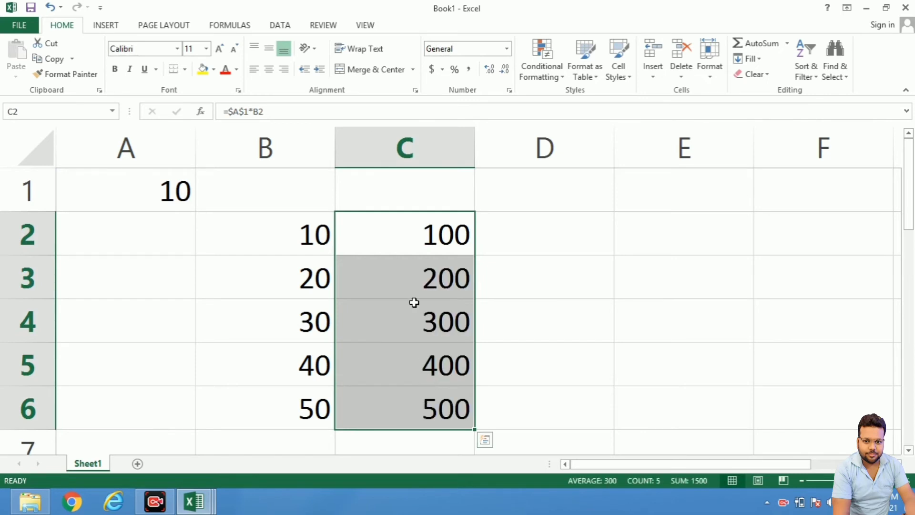
Step: Check the filled formulas in column C by tracing A1 against each multiplier in B2:B5
left_click(408, 281)
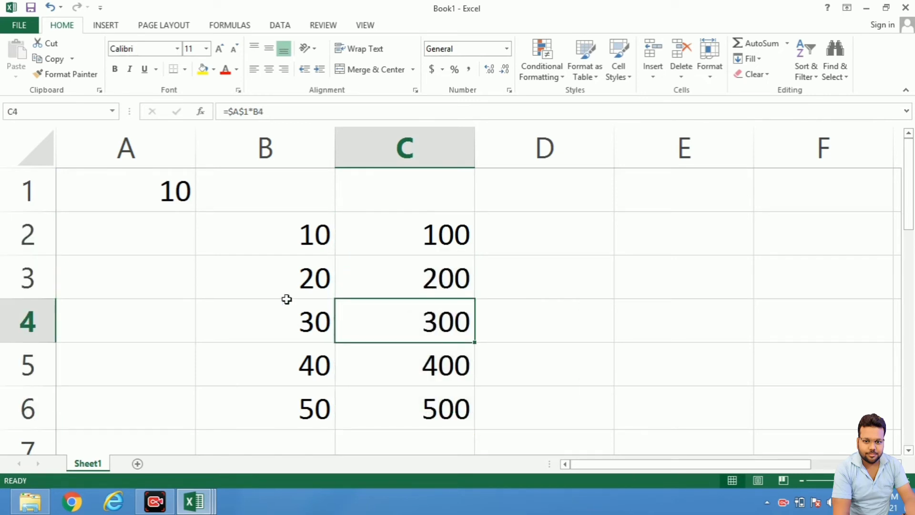
left_click(165, 197)
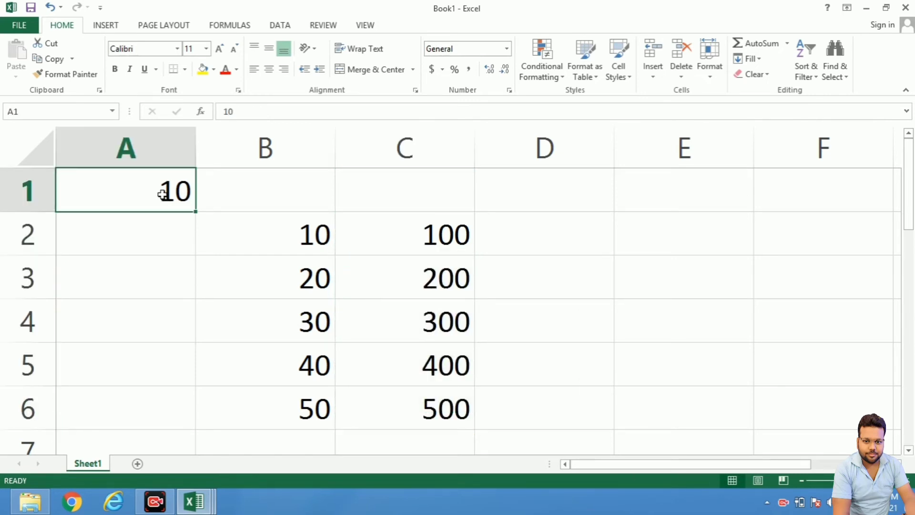
left_click(299, 240)
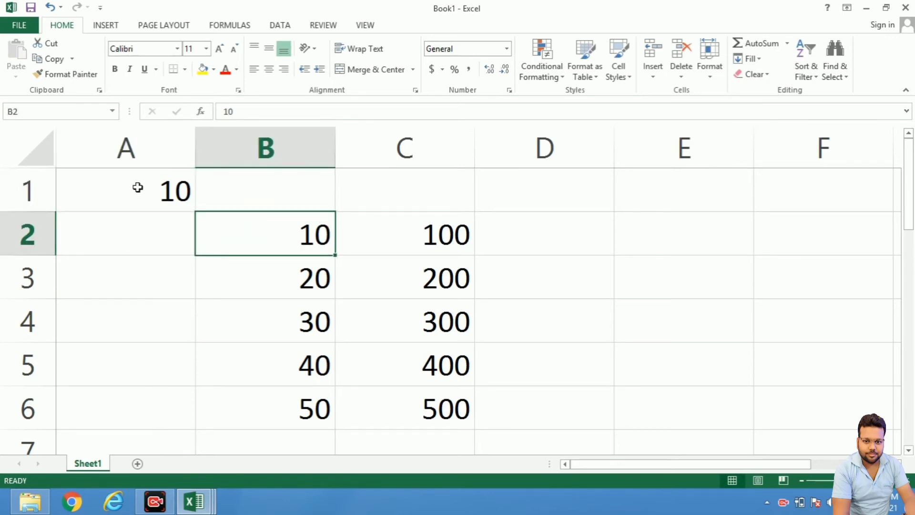
left_click(158, 195)
left_click(269, 265)
left_click(164, 198)
left_click(288, 322)
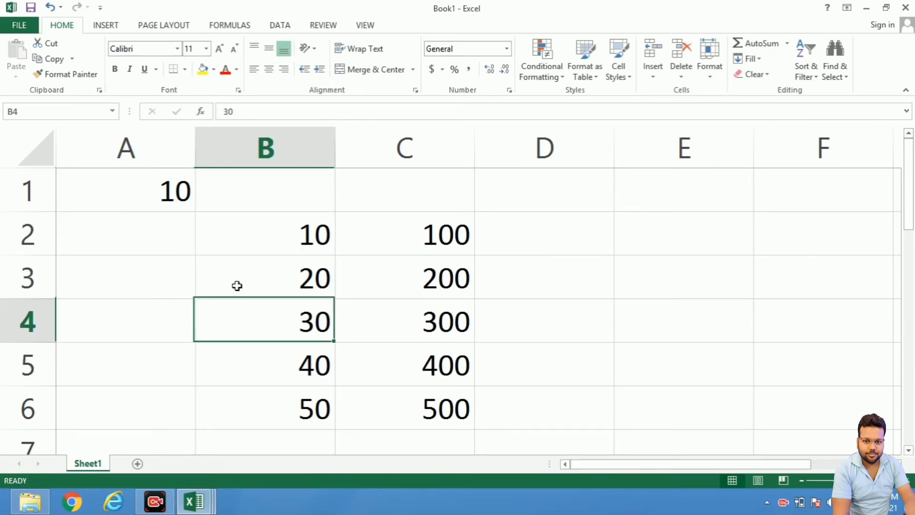
left_click(163, 204)
left_click(303, 364)
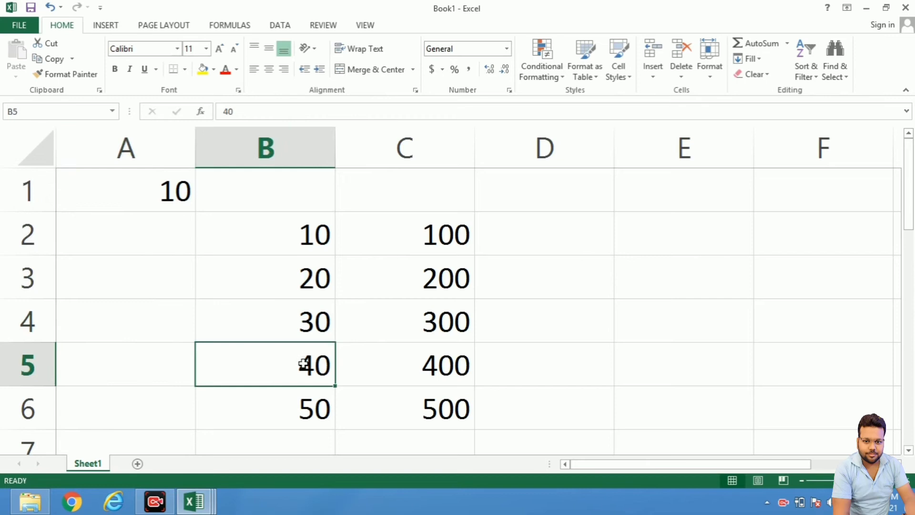
Step: Switch to the ADVANCE EXCEL SHEETS workbook showing the loan calculation sheet
mouse_move(195, 501)
left_click(236, 423)
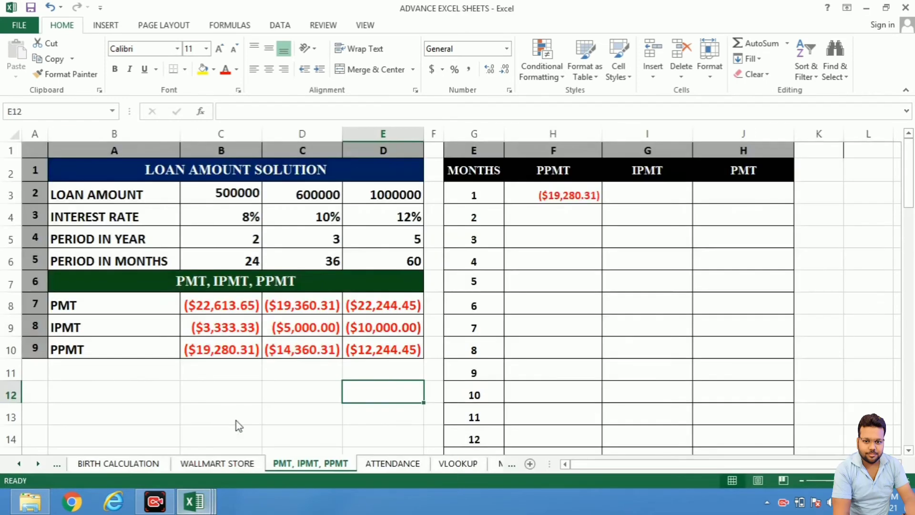
Step: Try to fill the PPMT formula with relative references from H3 down to H8, and undo the fill
left_click_drag(542, 196, 536, 304)
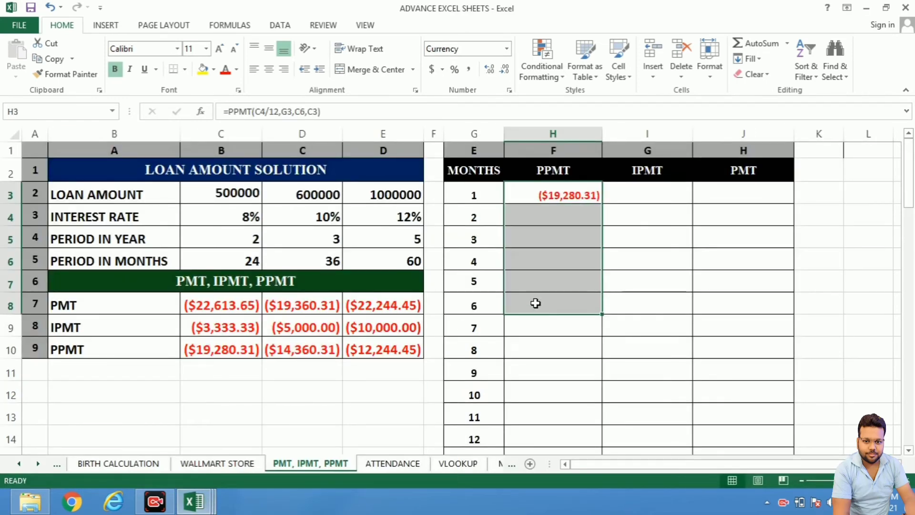
key("ctrl+d")
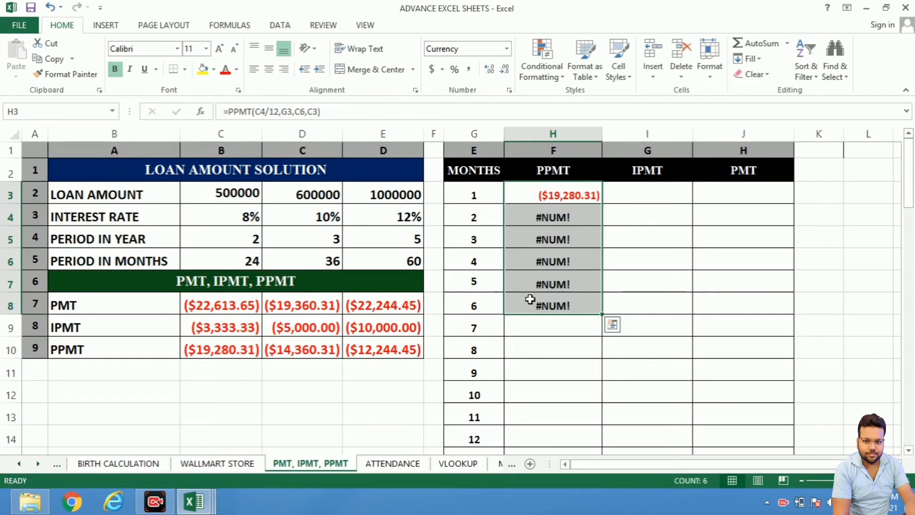
key("ctrl+z")
left_click(548, 267)
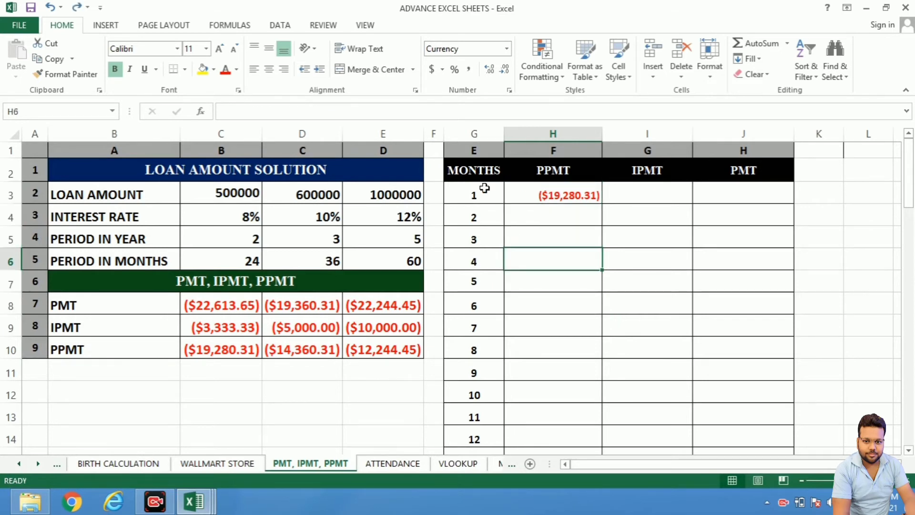
Step: Compare the month numbers in G3:G11 with the loan amount, rate and term values in the loan table
left_click_drag(484, 188, 474, 372)
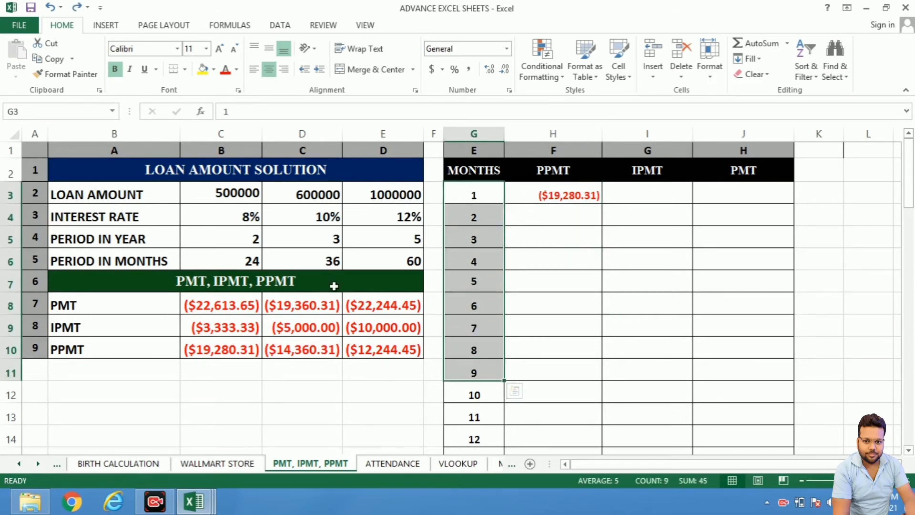
left_click(242, 196)
left_click(246, 218)
left_click_drag(238, 195, 256, 350)
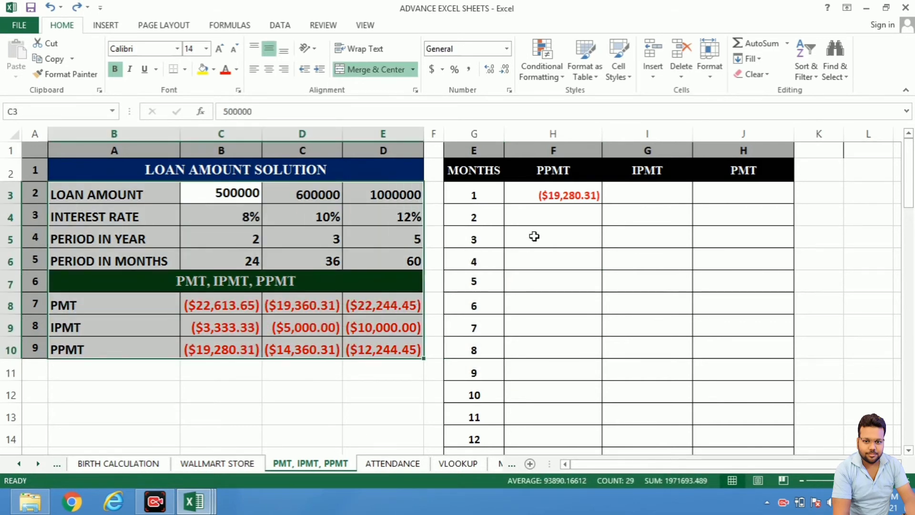
left_click(553, 212)
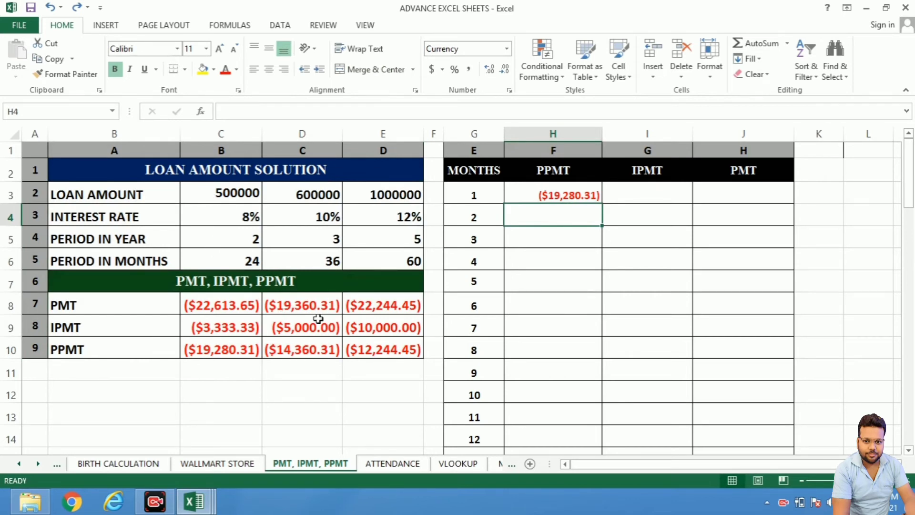
Step: Clear H3 and begin a PPMT formula there with the absolute interest rate reference $C$4/12 as the rate
left_click(580, 195)
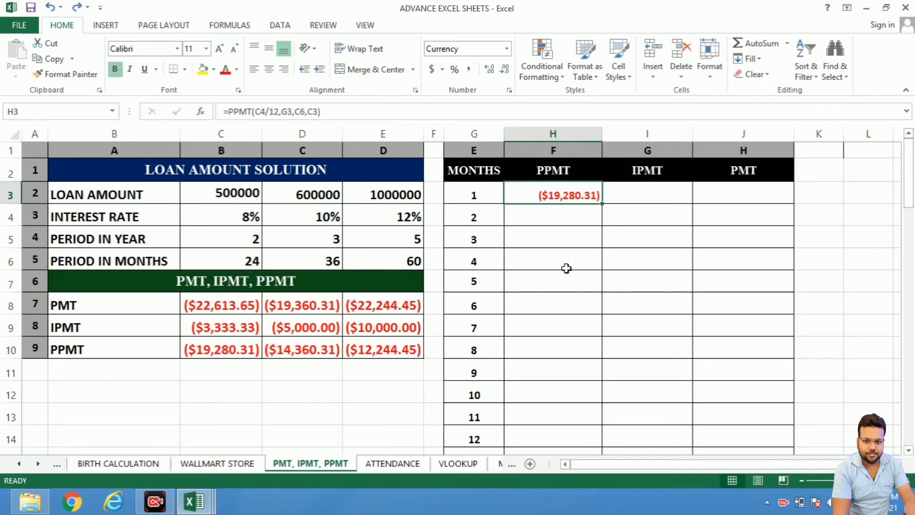
key("Delete")
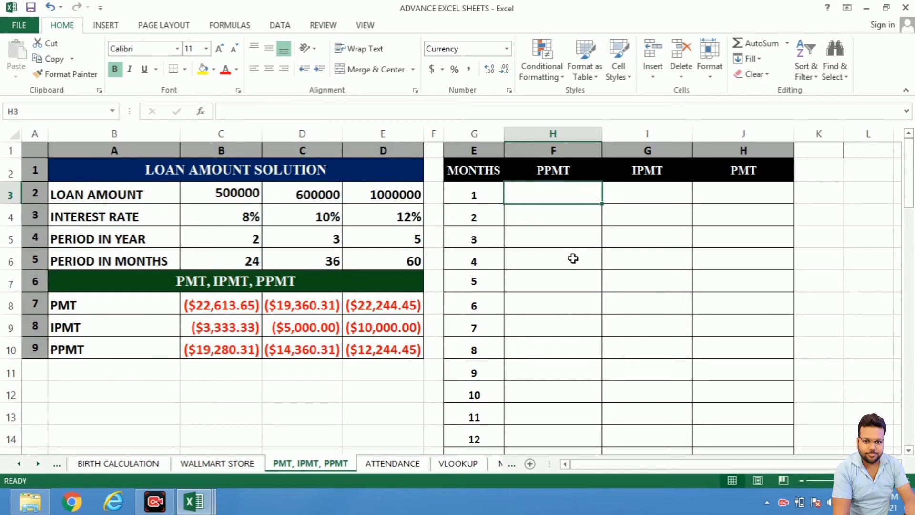
type("=")
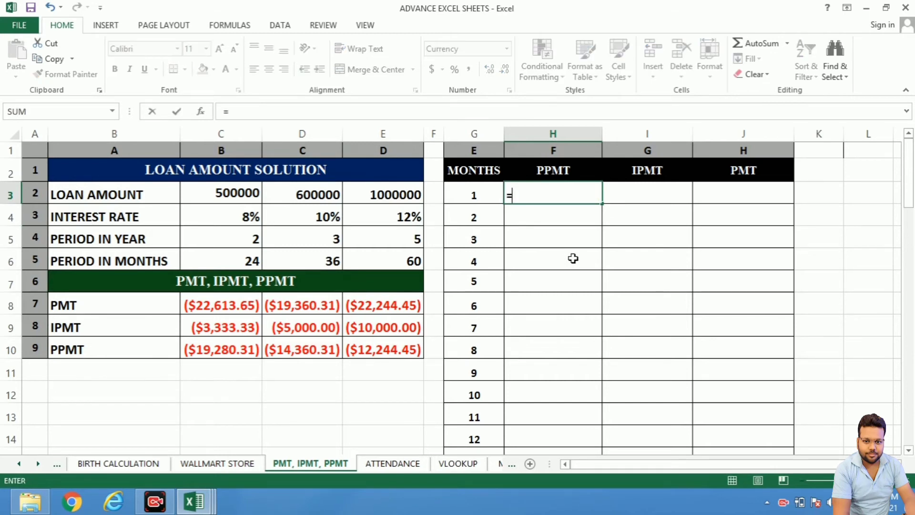
type("PPMT")
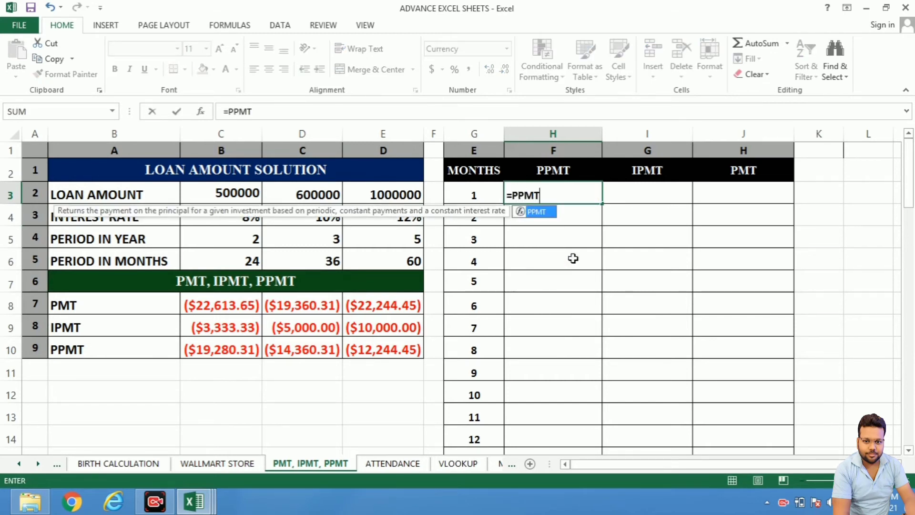
type("(")
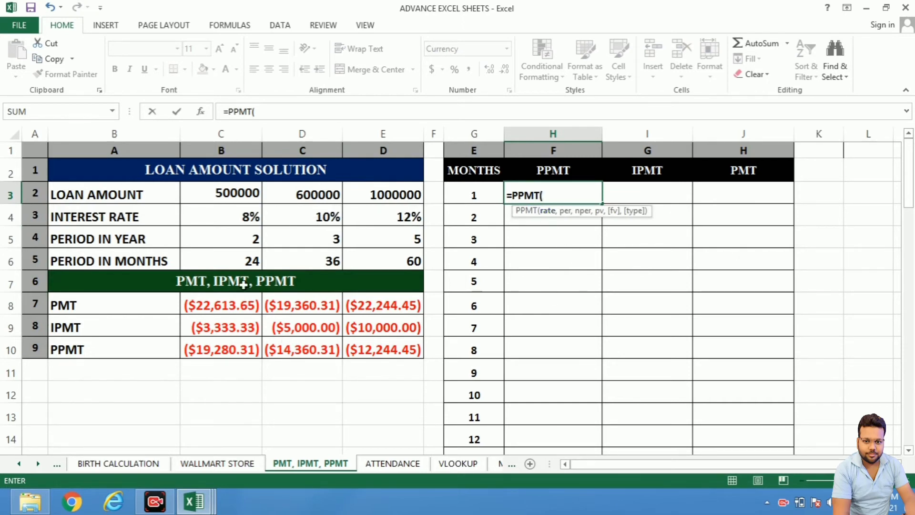
left_click(229, 210)
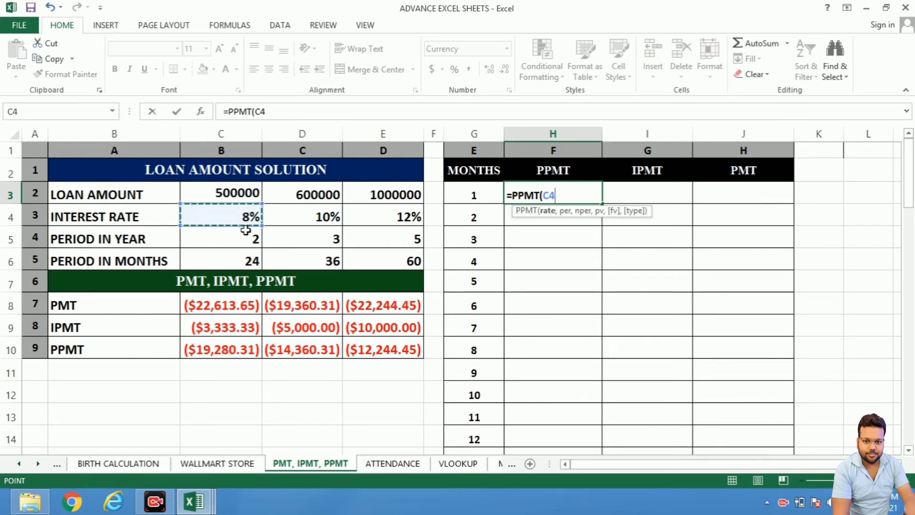
key("F4")
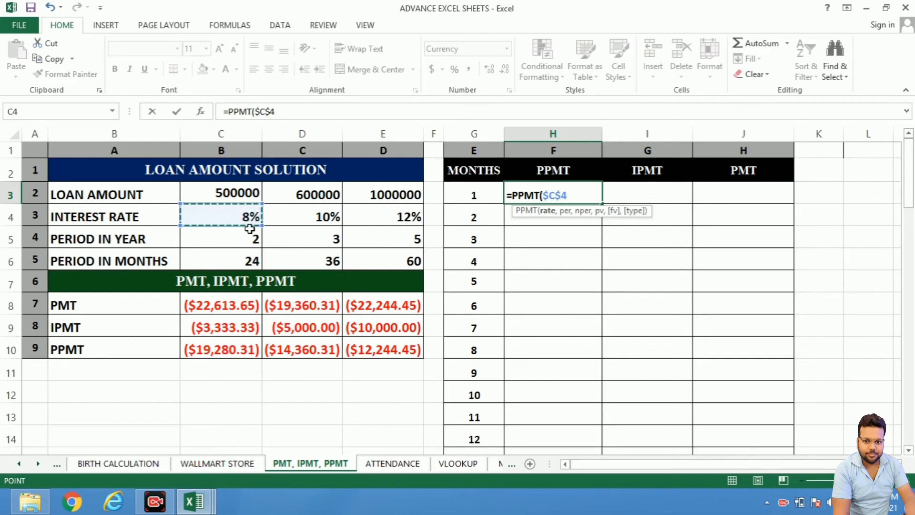
type("/12")
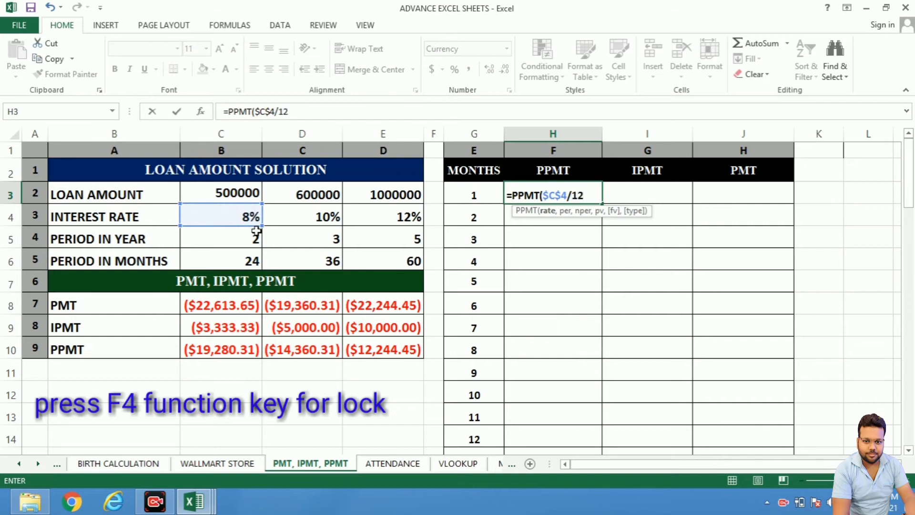
type(",")
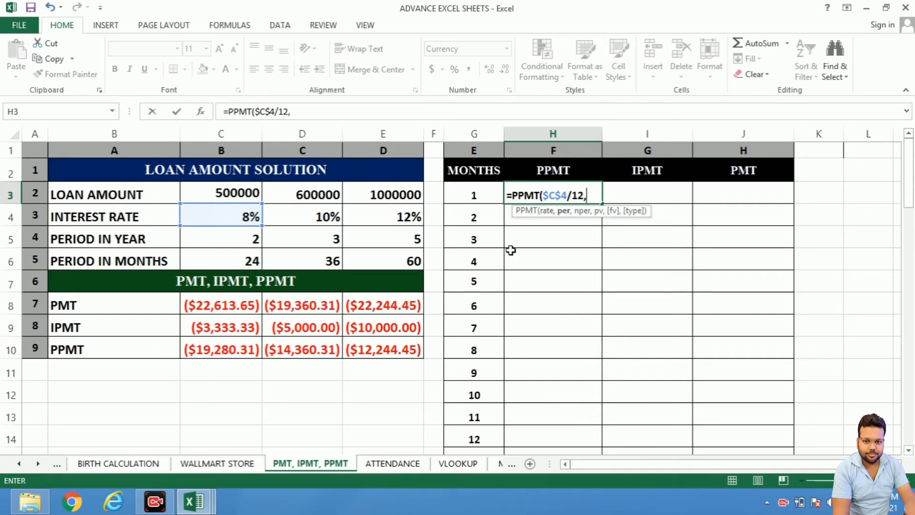
Step: Complete the PPMT formula in H3 with relative month G3, locked term $C$6 and locked loan amount $C$3
left_click(466, 193)
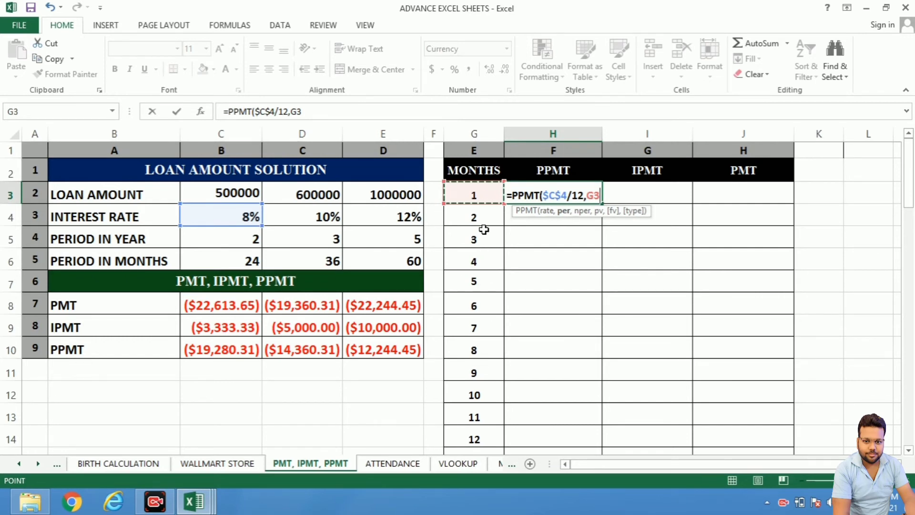
type(",")
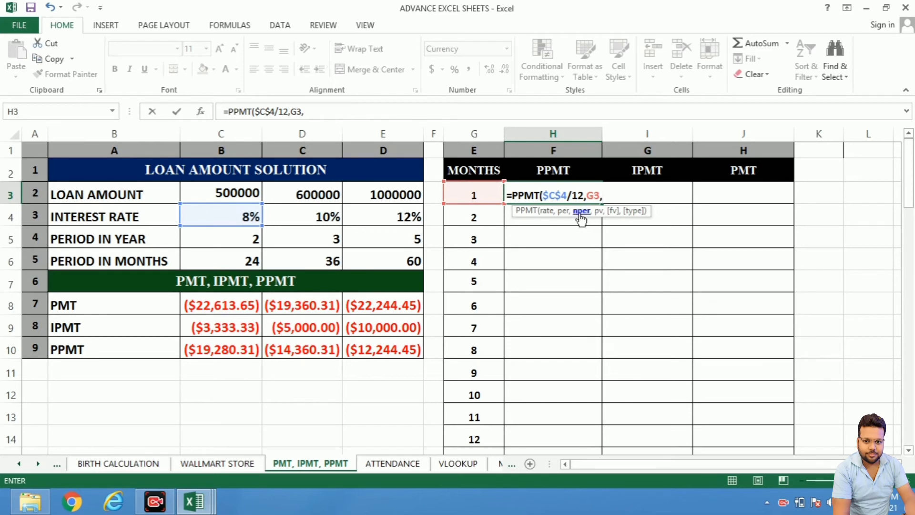
left_click(227, 260)
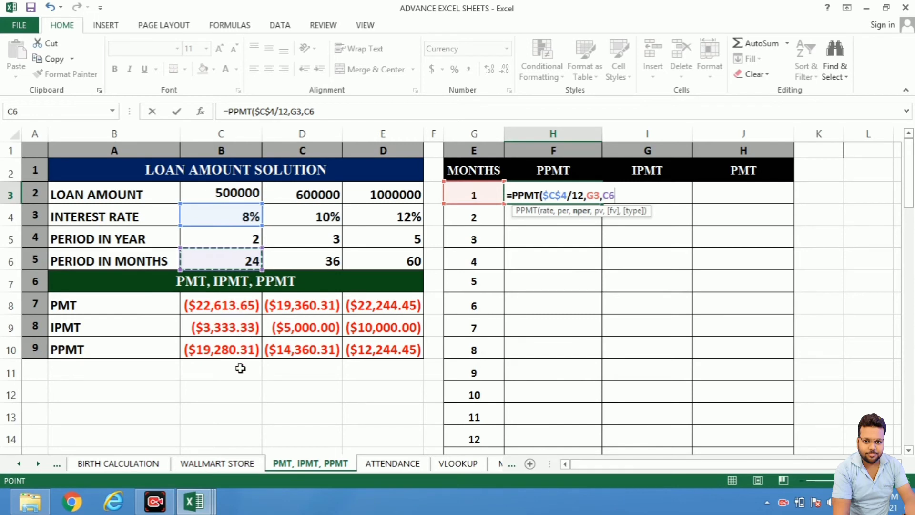
key("F4")
type(",")
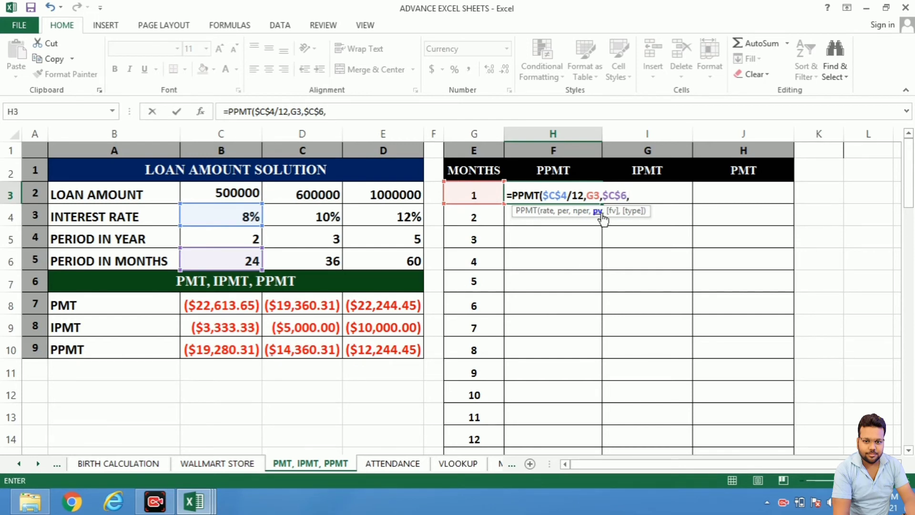
left_click(200, 194)
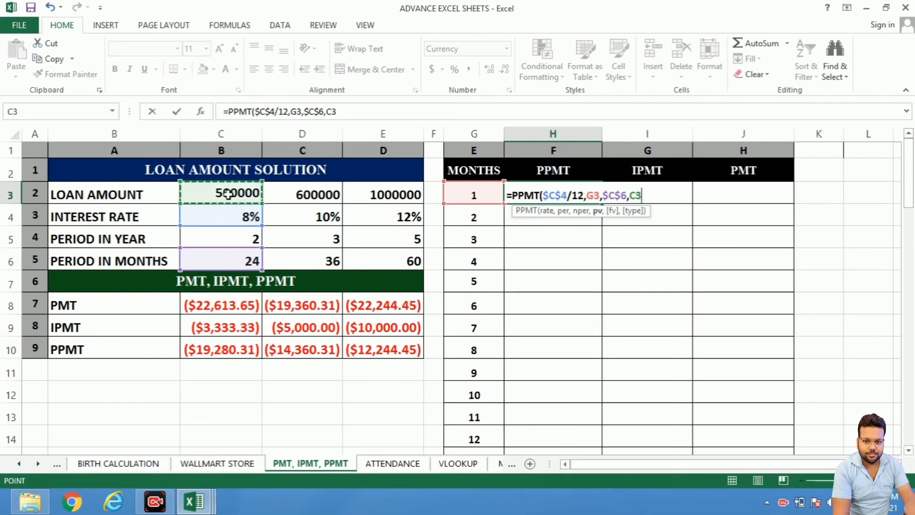
key("F4")
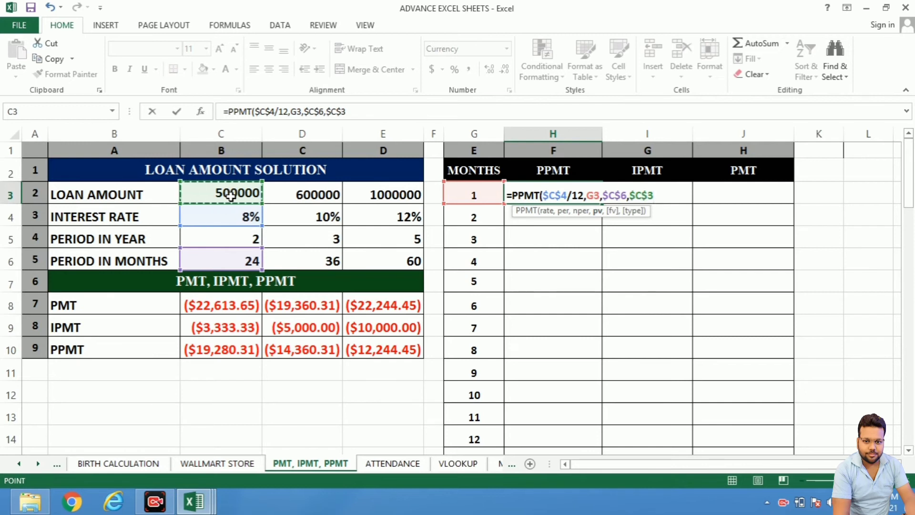
type(")")
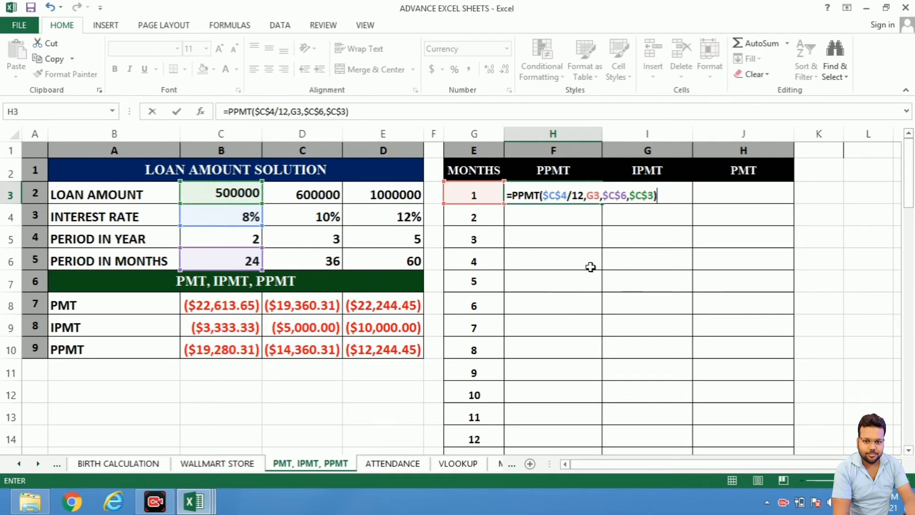
key("Return")
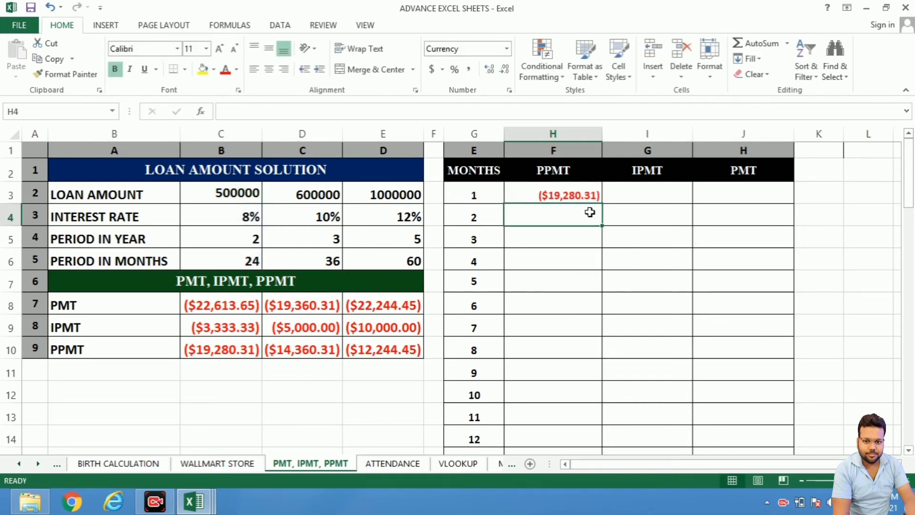
Step: Fill the PPMT formula from H3 down to H26 for months 1 to 24 and check the copied references in the lower rows
left_click(570, 195)
left_click_drag(605, 205, 589, 444)
left_click(554, 266)
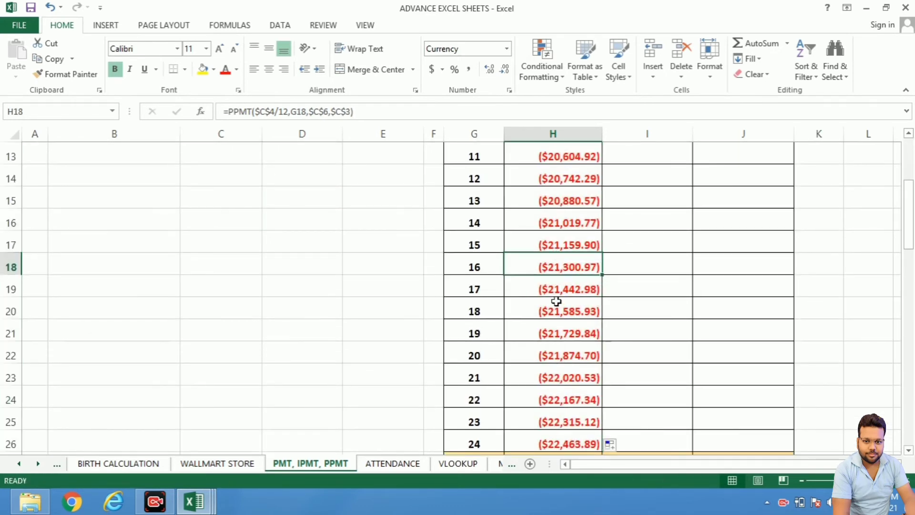
left_click(555, 311)
left_click(555, 355)
scroll(556, 356, "up", 2)
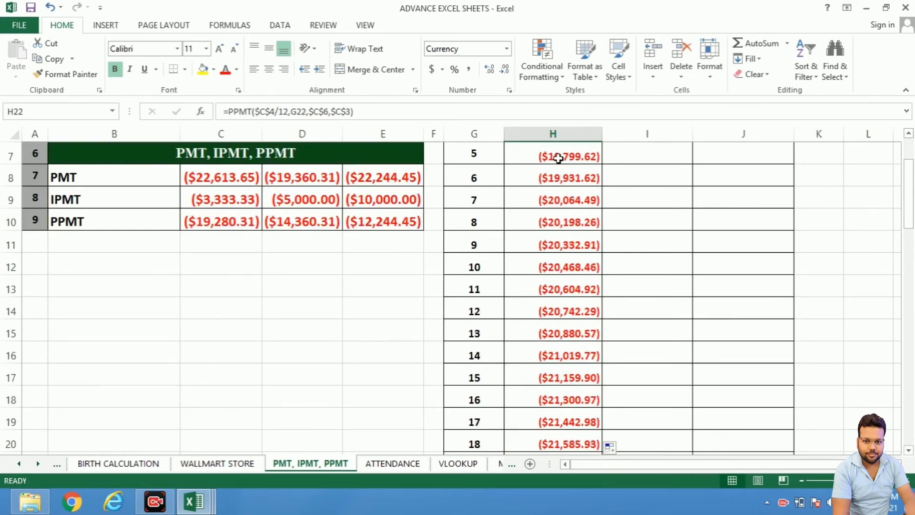
scroll(553, 188, "up", 1)
scroll(556, 191, "up", 1)
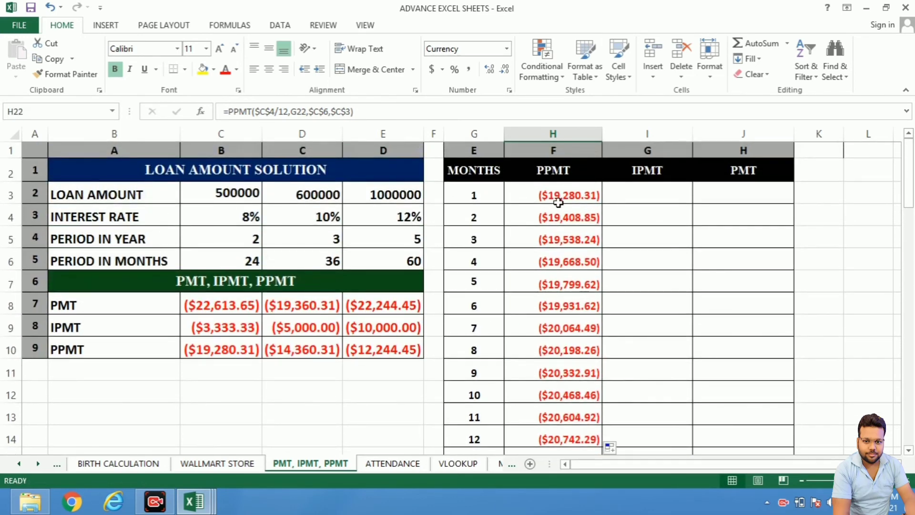
Step: Check the PPMT formulas for the first six months in H3:H8 and look over the IPMT column cells beside them
left_click(555, 195)
left_click(559, 215)
left_click(565, 238)
left_click(568, 261)
left_click(571, 289)
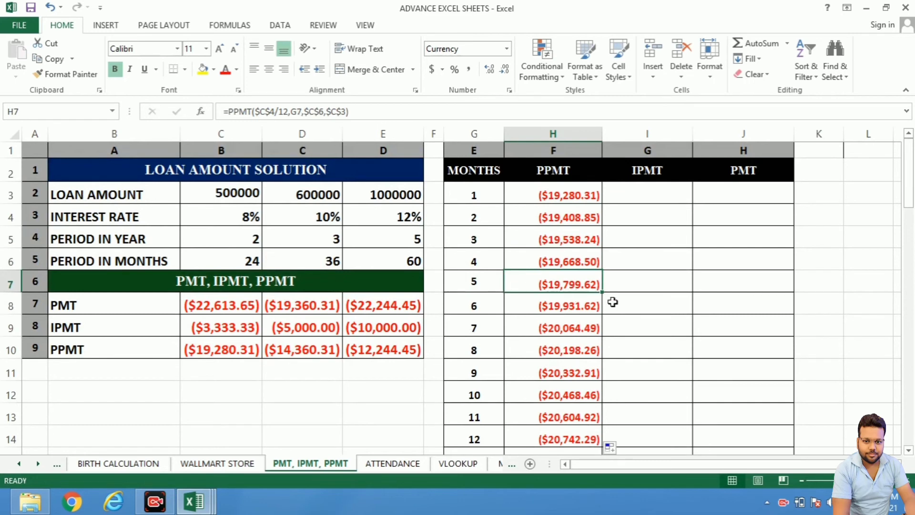
left_click(658, 197)
left_click(657, 216)
left_click(658, 240)
left_click(660, 276)
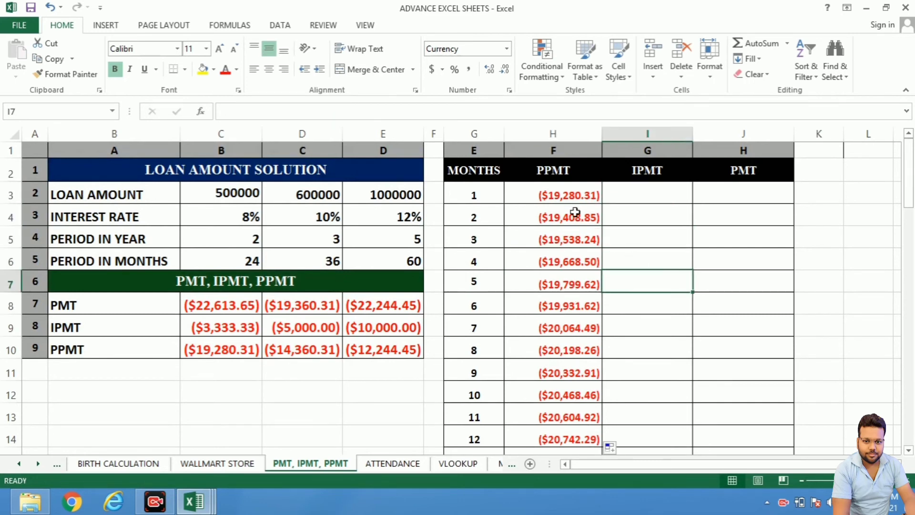
left_click(567, 195)
left_click(569, 239)
left_click(570, 265)
left_click(568, 299)
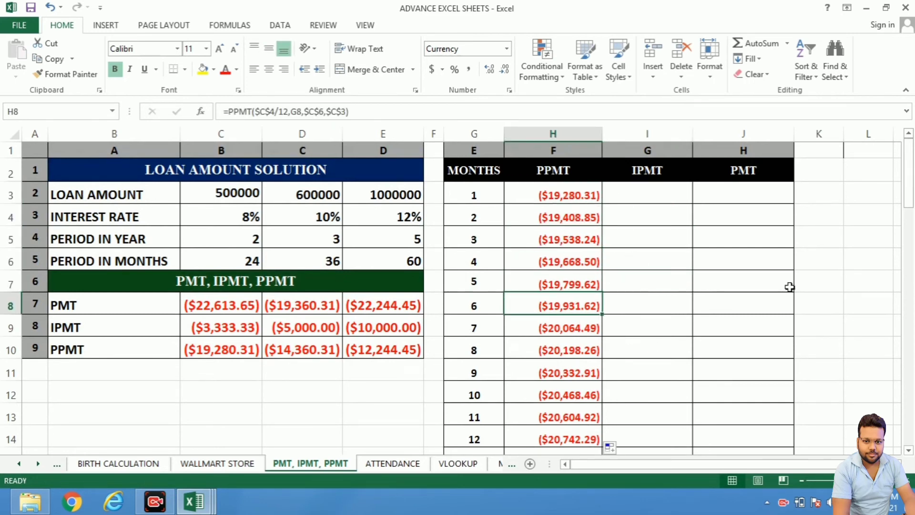
Step: Begin an IPMT formula in I3 using the absolute interest rate reference $C$4/12 as the rate
left_click(763, 194)
left_click(637, 192)
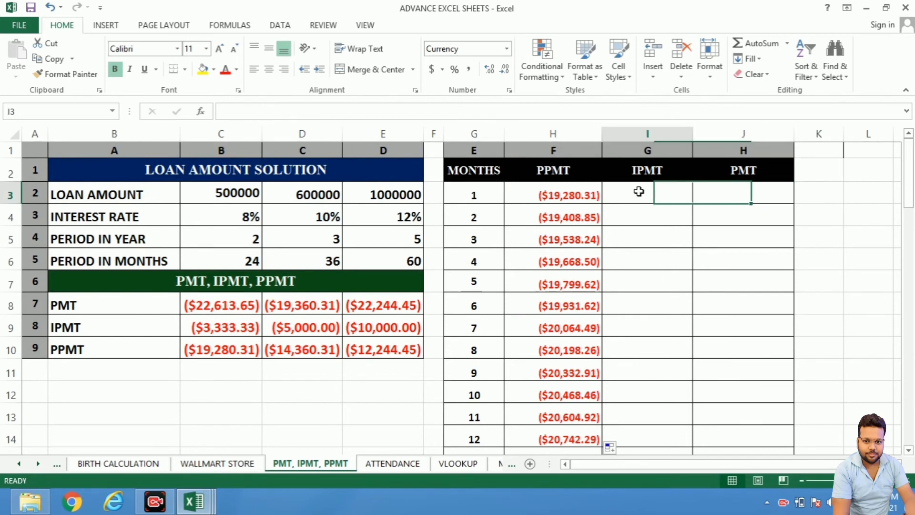
type("=")
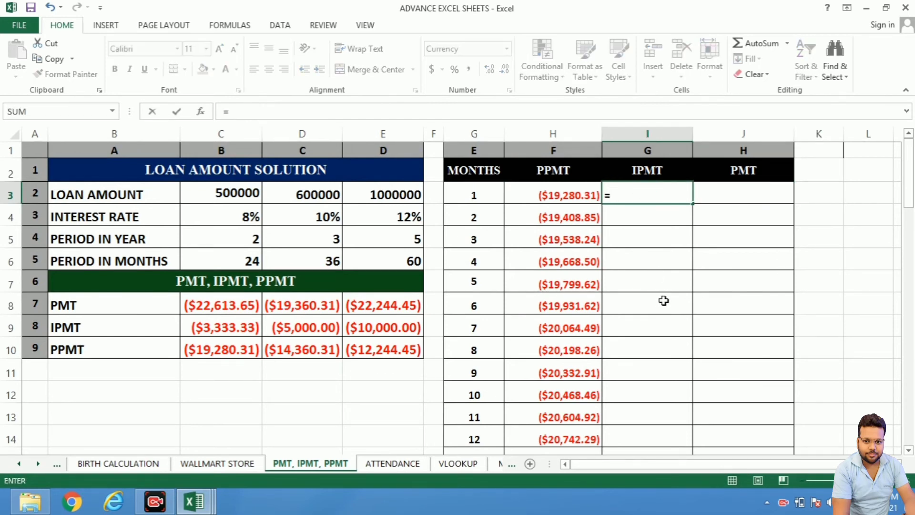
type("IPMT(")
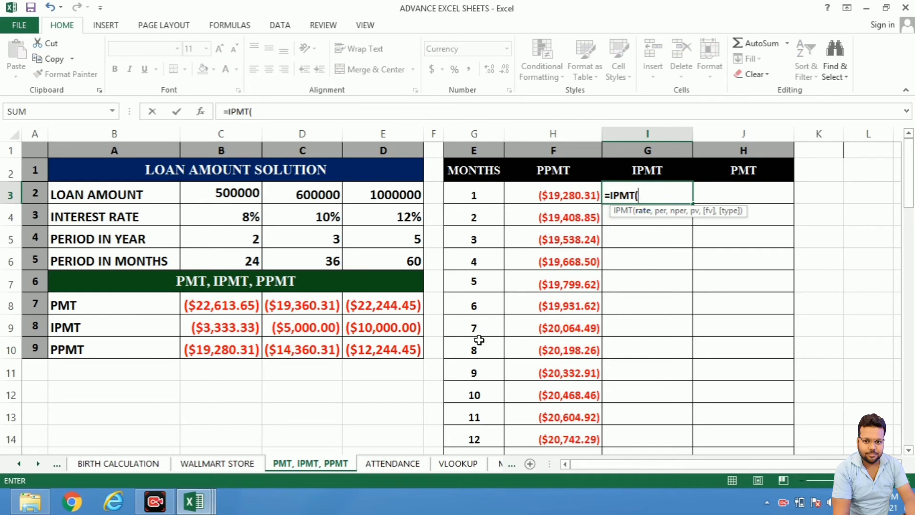
left_click(244, 218)
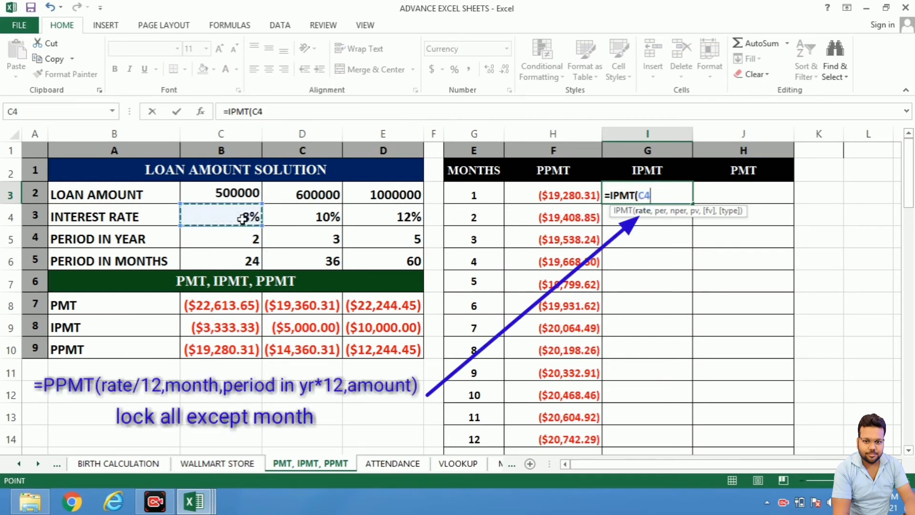
key("F4")
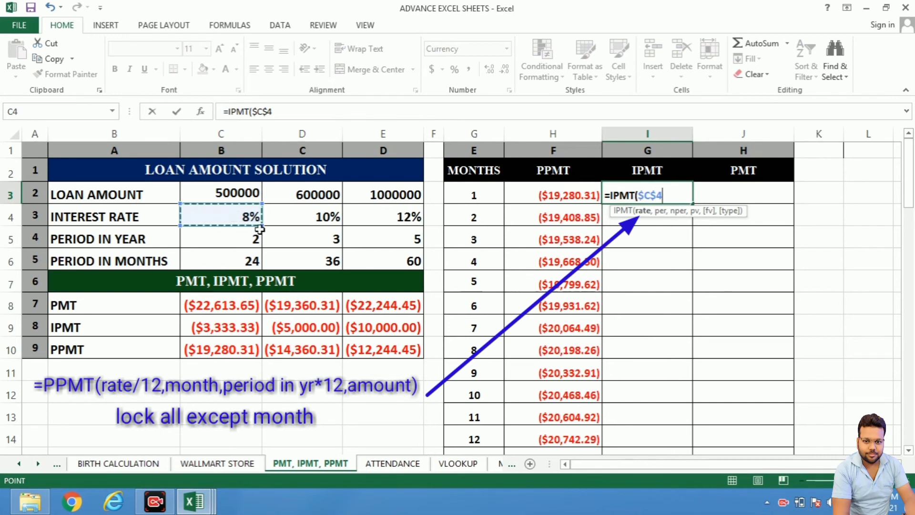
type("/12")
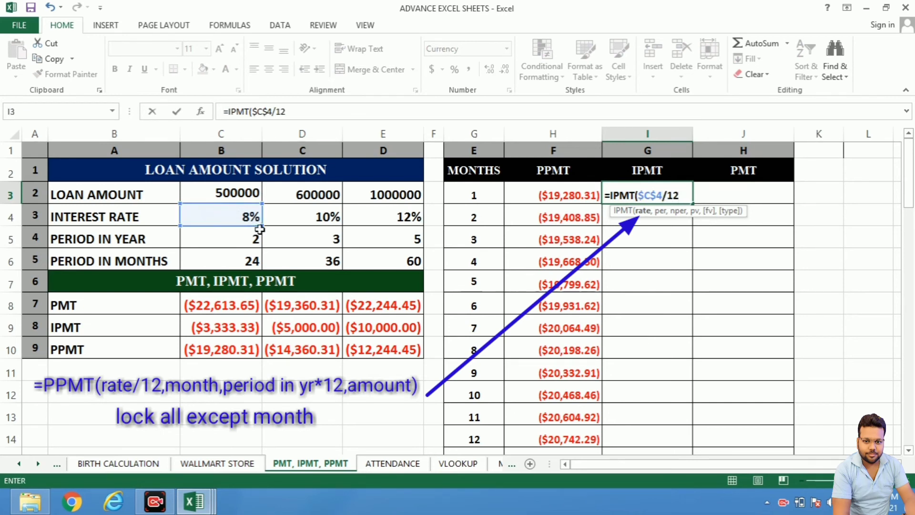
type(",")
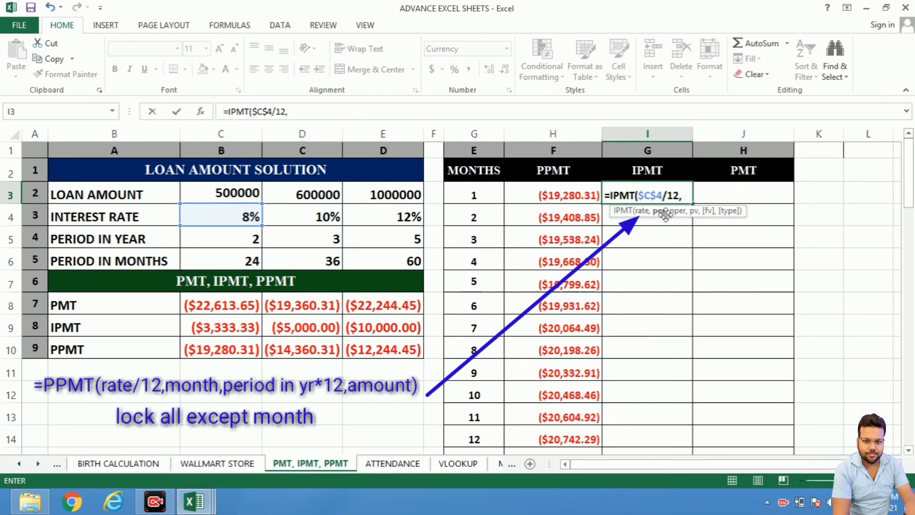
Step: Complete the IPMT formula in I3 with relative month G3, locked term $C$5*12 and locked loan amount $C$3
left_click(472, 194)
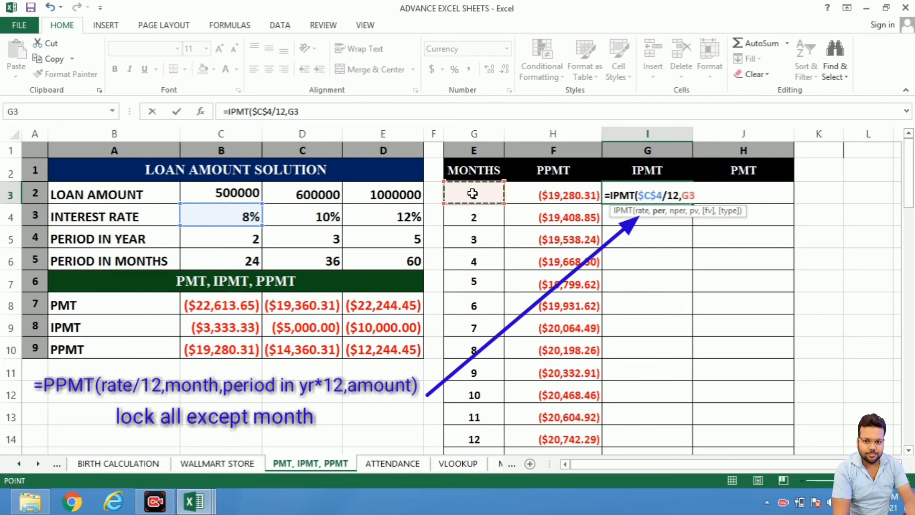
type(",")
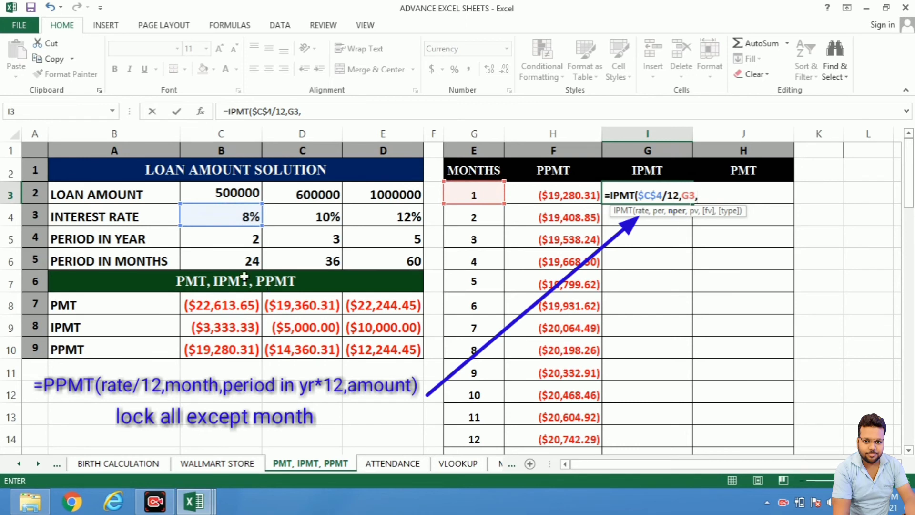
left_click(230, 239)
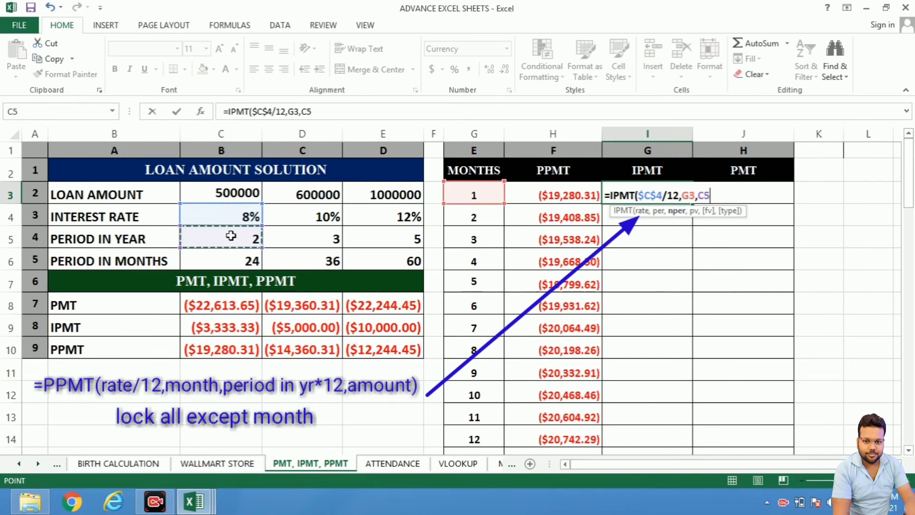
key("F4")
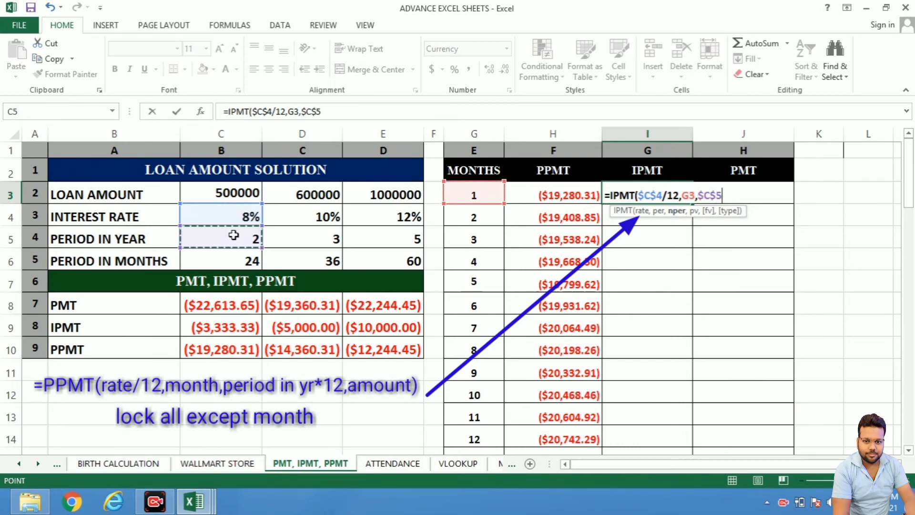
type("*")
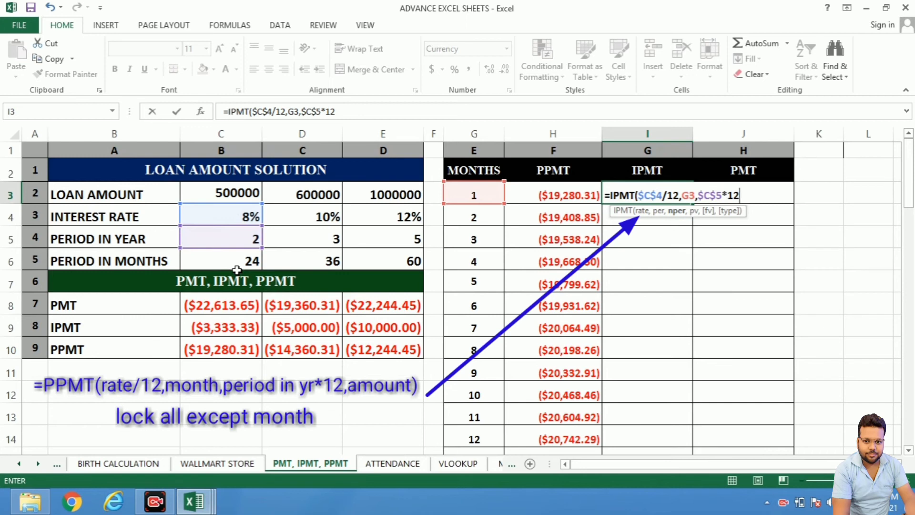
type(",")
left_click(694, 211)
left_click(202, 192)
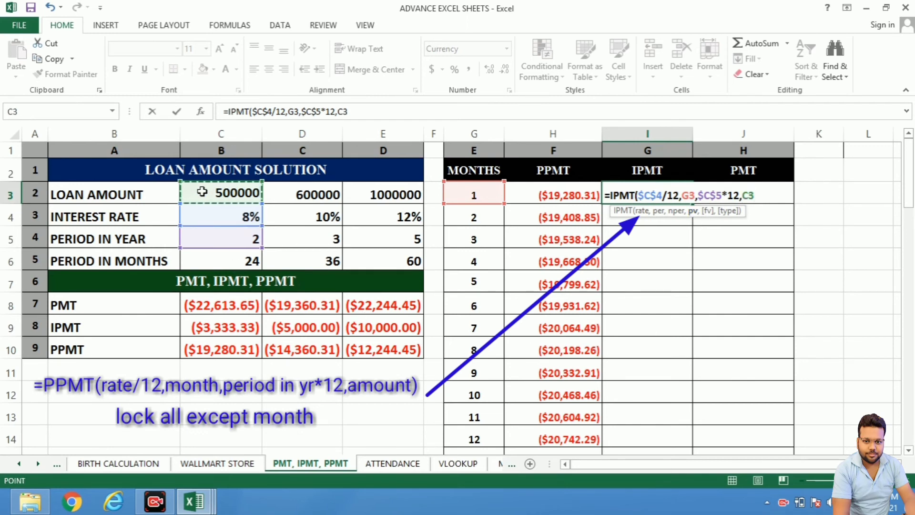
key("F4")
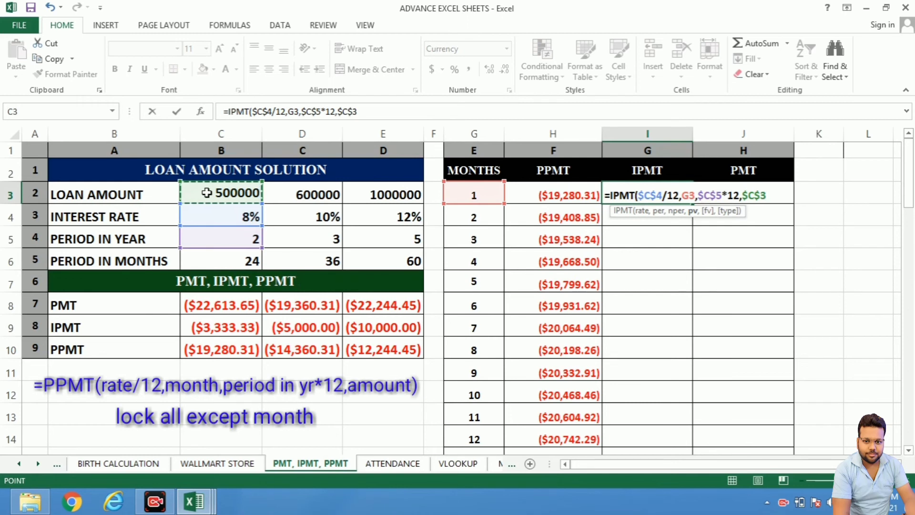
type(")")
key("Return")
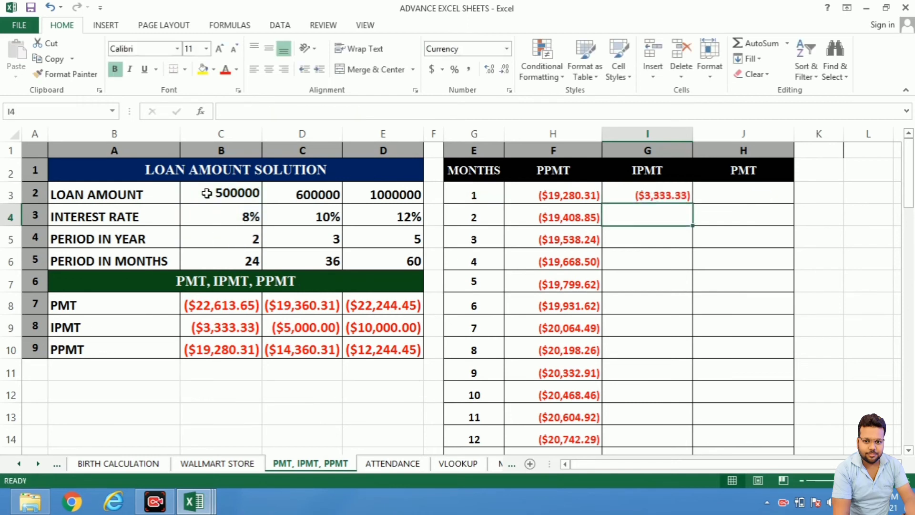
Step: Fill the IPMT formula from I3 down to I26 for months 1 to 24
left_click(691, 195)
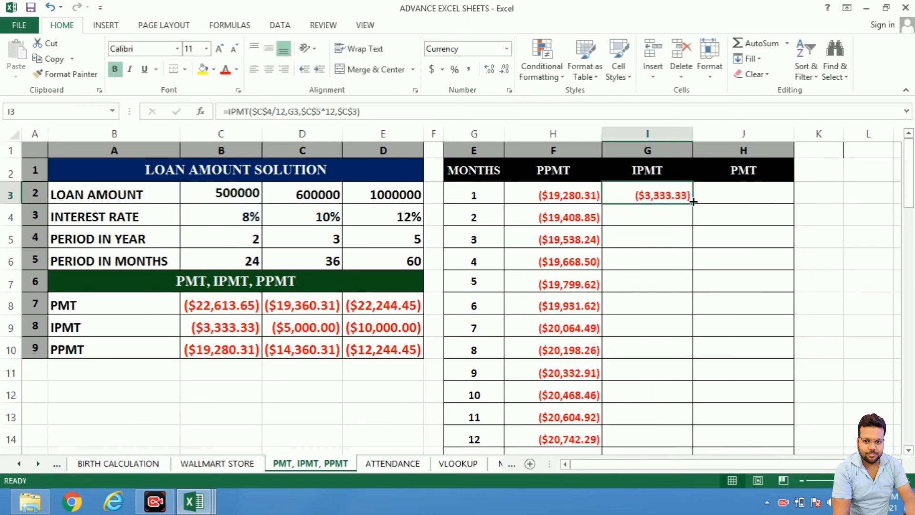
left_click_drag(694, 204, 645, 404)
left_click(645, 391)
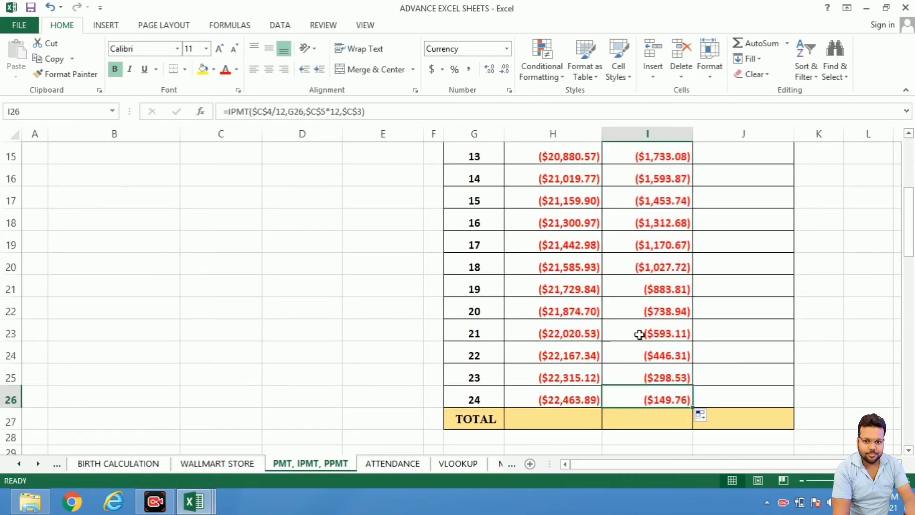
Step: Check the copied IPMT formulas for the first nine months and the last month in the IPMT column
scroll(648, 314, "up", 5)
left_click(660, 193)
left_click(663, 213)
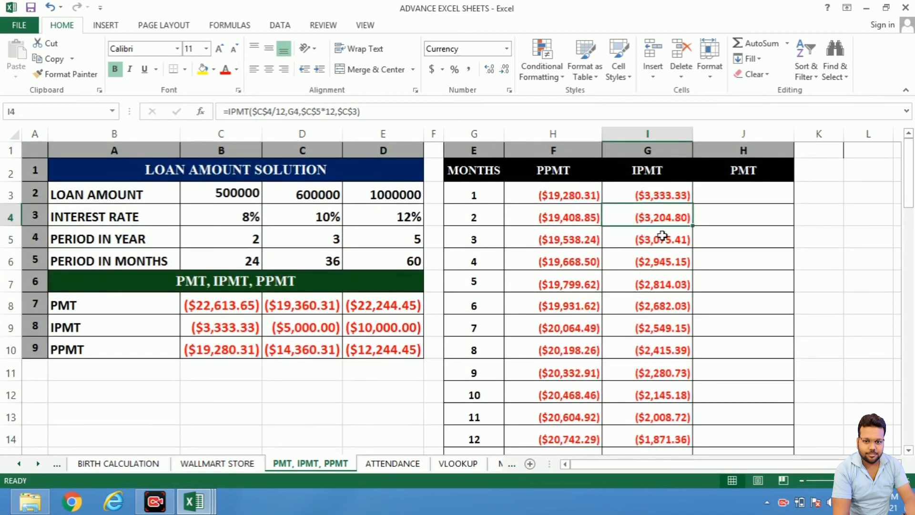
left_click(663, 239)
left_click(666, 262)
left_click(665, 284)
left_click(665, 305)
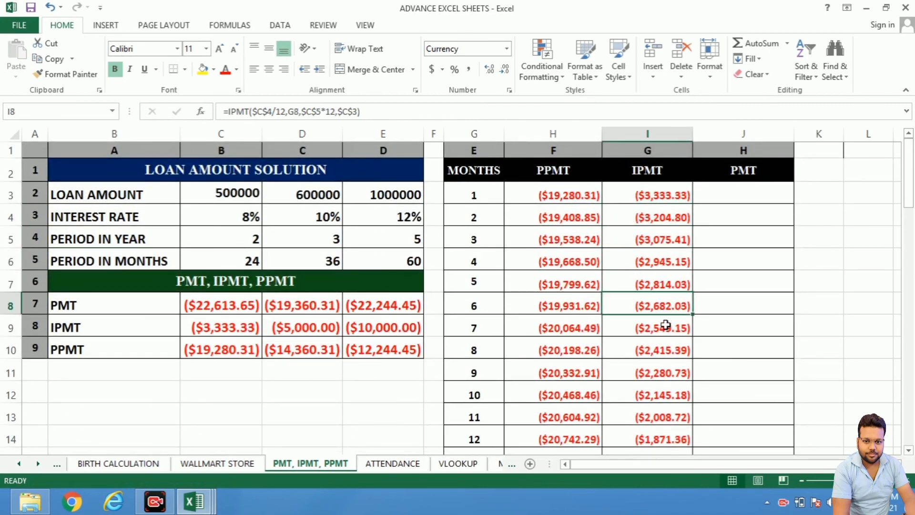
left_click(666, 329)
left_click(669, 351)
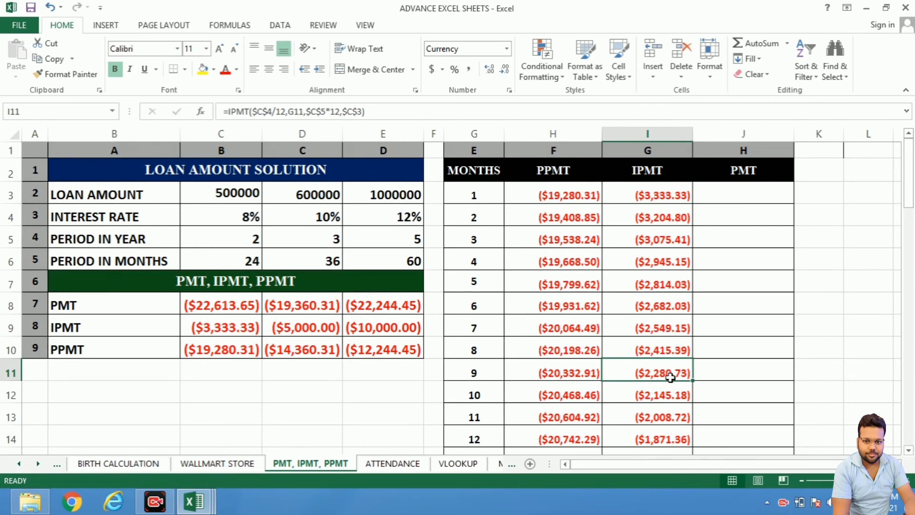
scroll(667, 379, "down", 3)
scroll(655, 394, "down", 3)
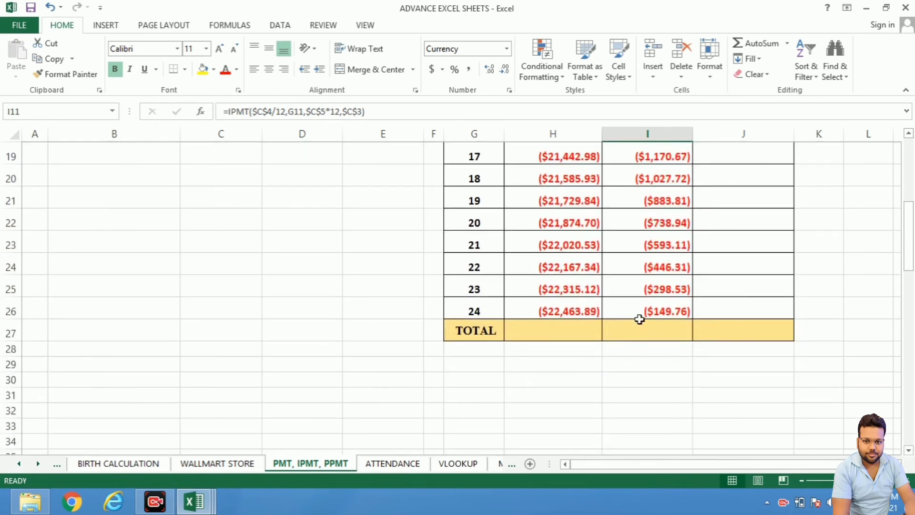
left_click(644, 309)
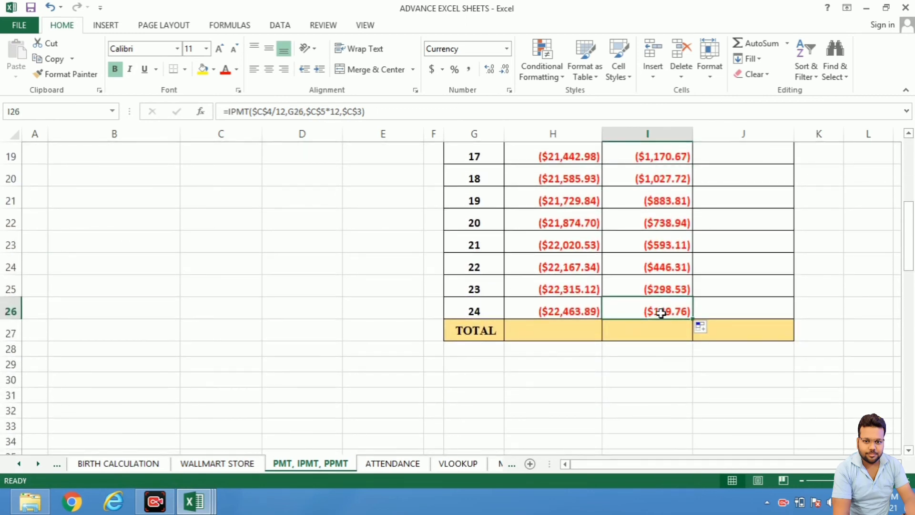
scroll(661, 314, "up", 6)
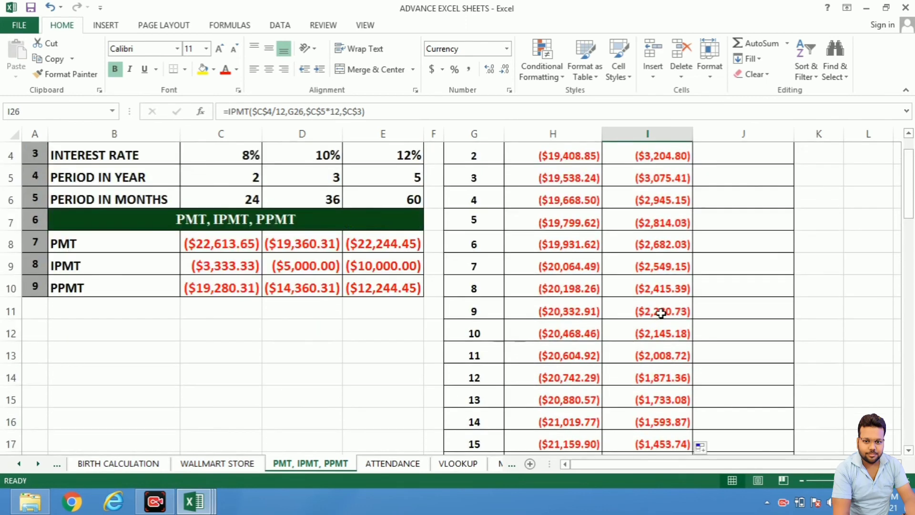
Step: Enter =H3+I3 in J3 to add the first month's PPMT and IPMT into the PMT column
left_click(568, 197)
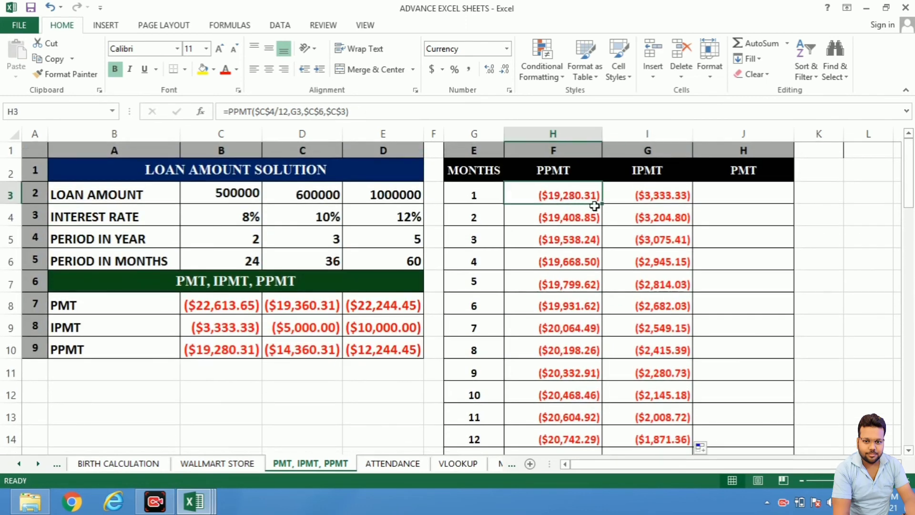
left_click(654, 196)
left_click(745, 197)
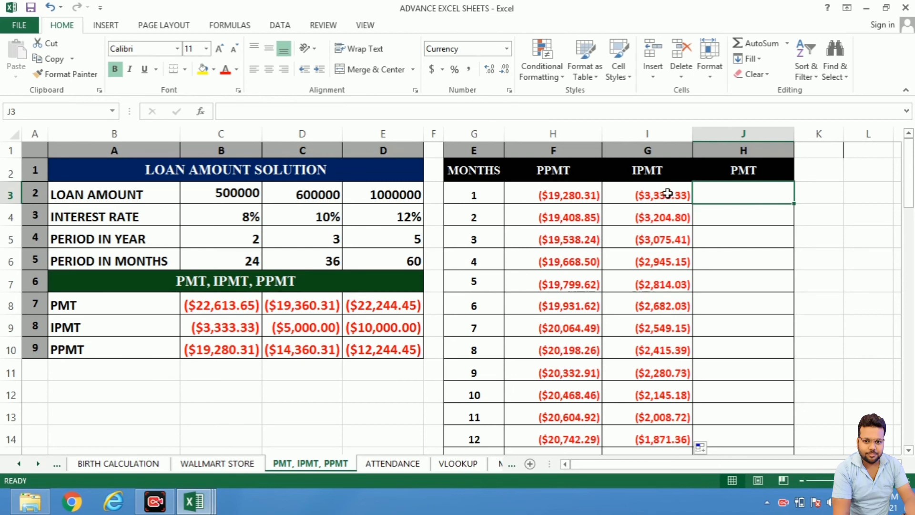
type("=")
left_click(548, 195)
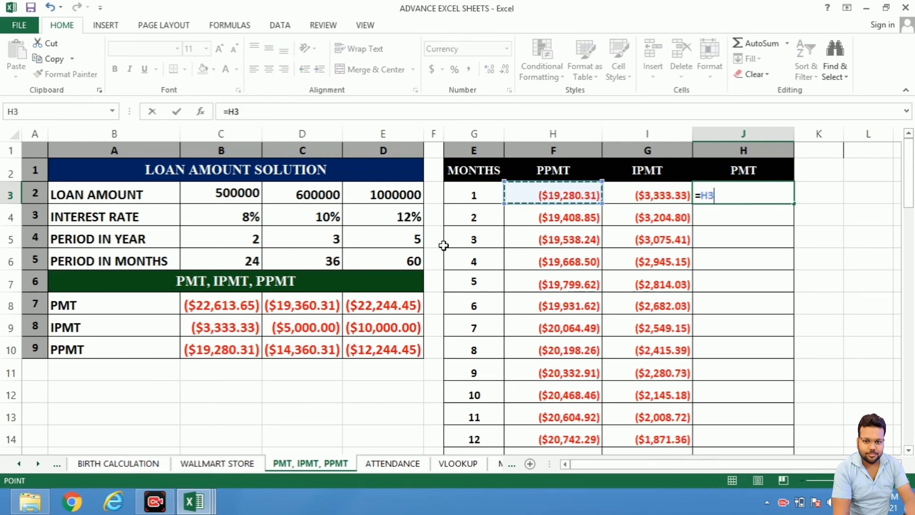
type("+")
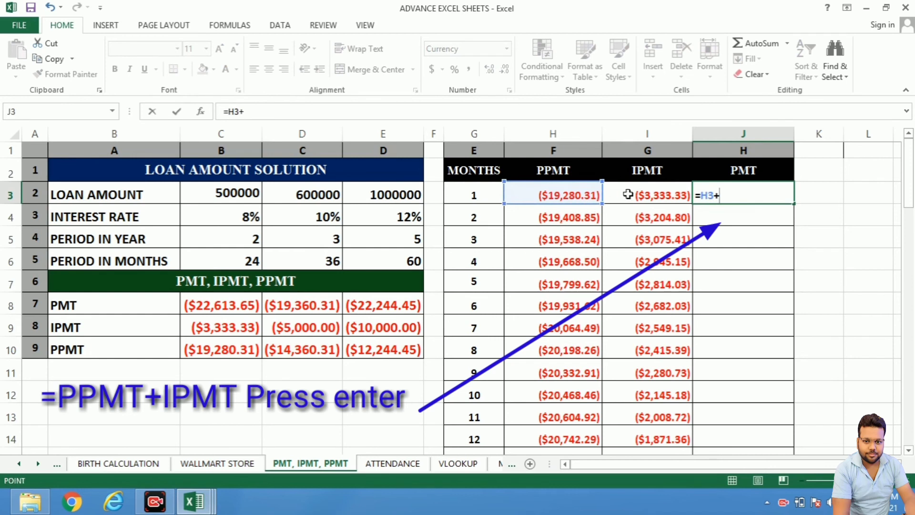
left_click(628, 194)
key("Return")
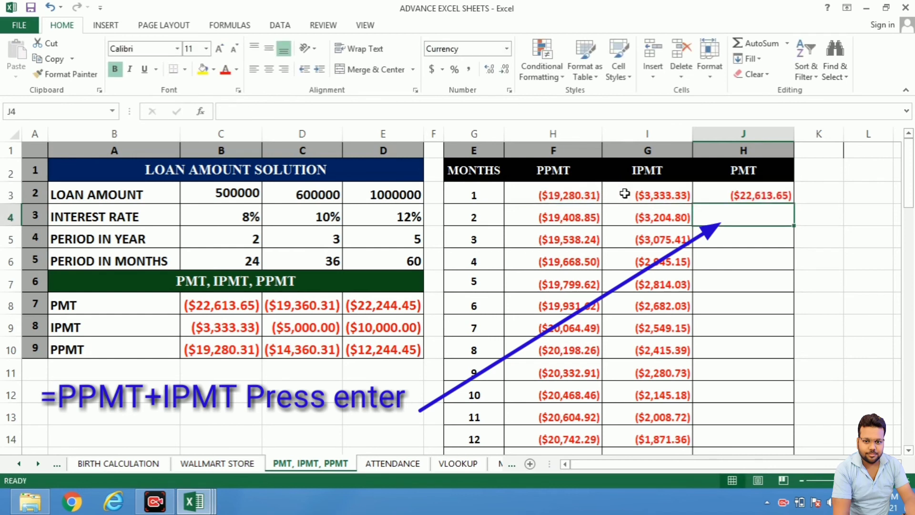
Step: Fill the PMT sum formula from J3 down to J26 for all 24 months
left_click(752, 187)
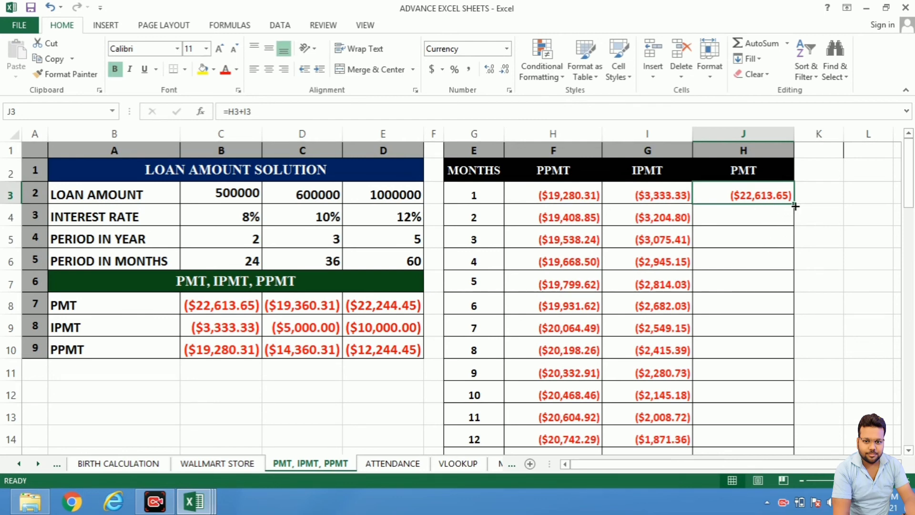
left_click_drag(795, 206, 768, 399)
scroll(760, 399, "up", 5)
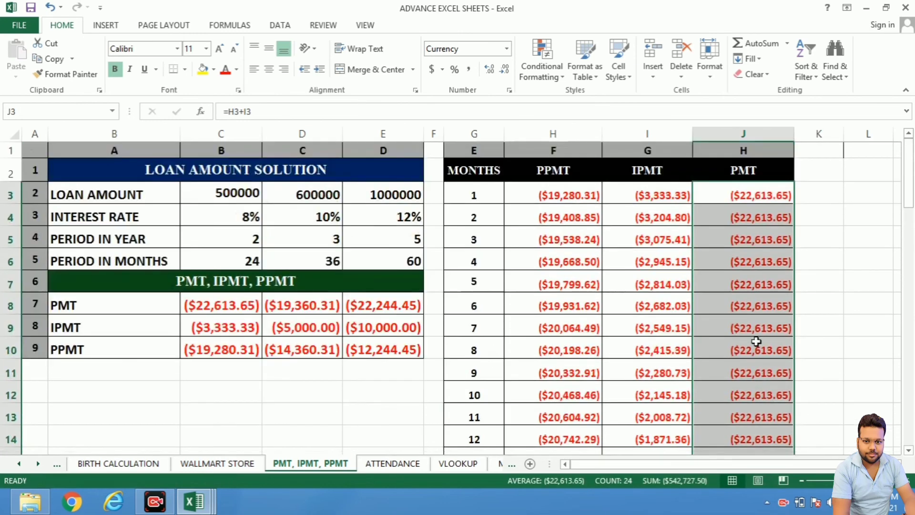
Step: Compare the interest, principal and total payment amounts of the first months across the IPMT, PPMT and PMT columns
left_click(753, 237)
left_click(638, 196)
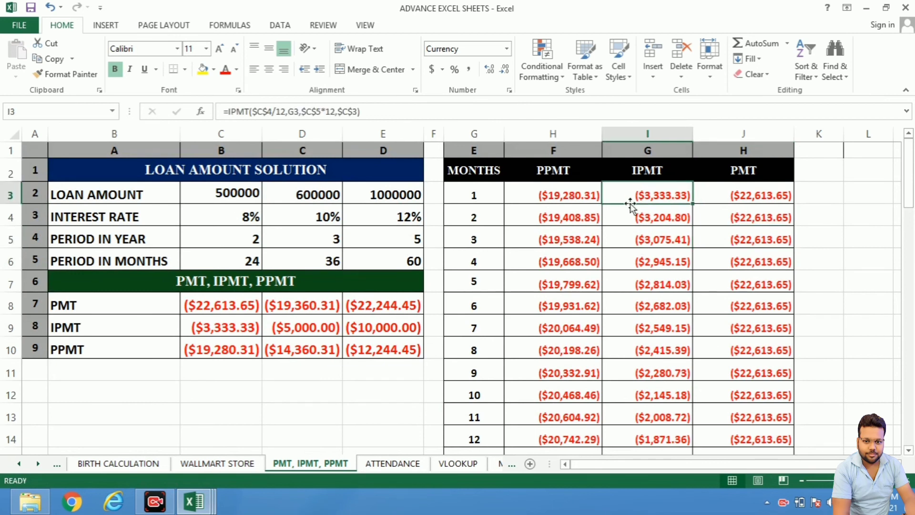
left_click(657, 223)
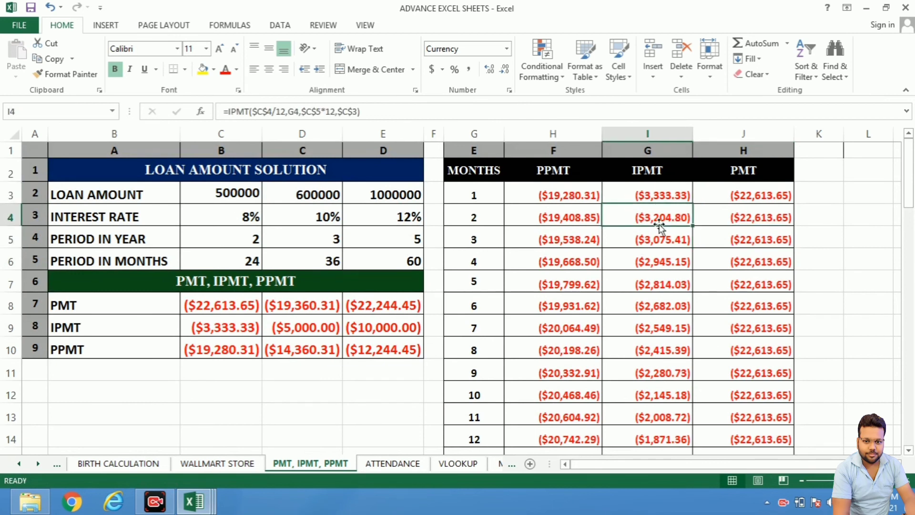
left_click(551, 199)
left_click(560, 219)
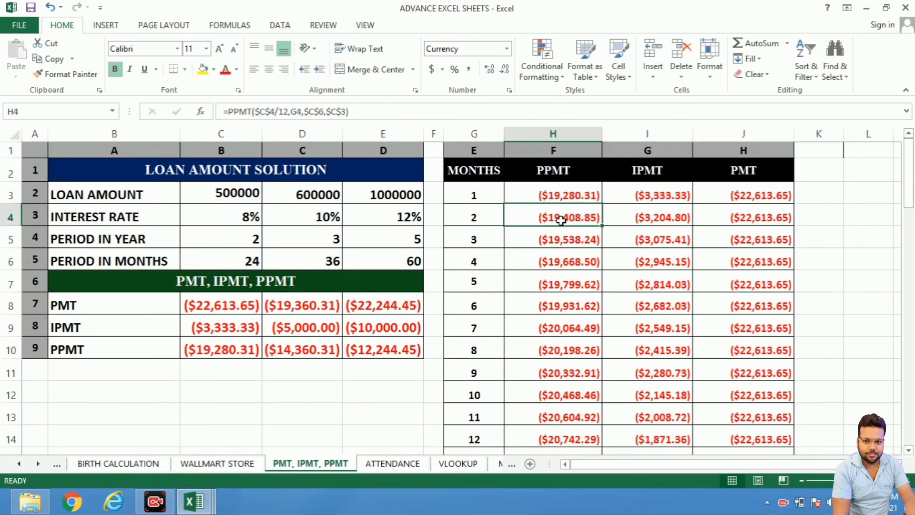
left_click_drag(765, 196, 762, 367)
left_click(641, 198)
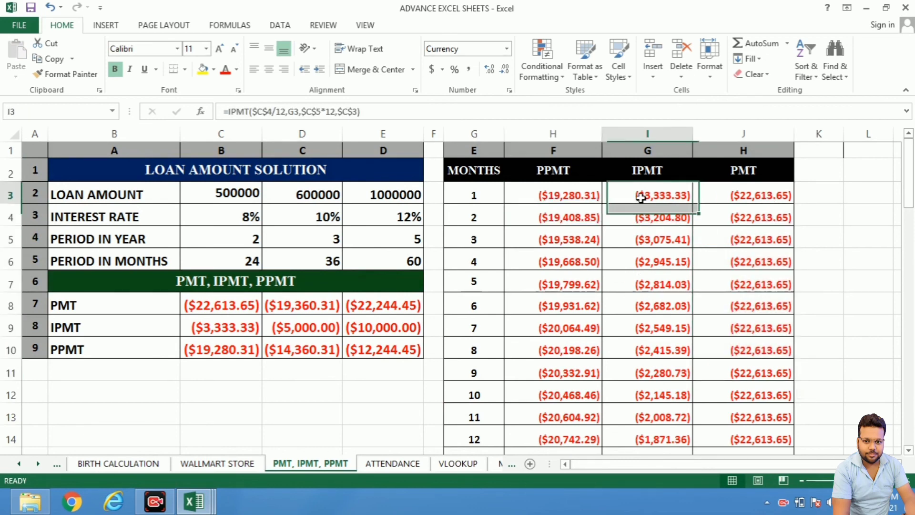
key("Down")
key("Down")
key("Down")
key("Down")
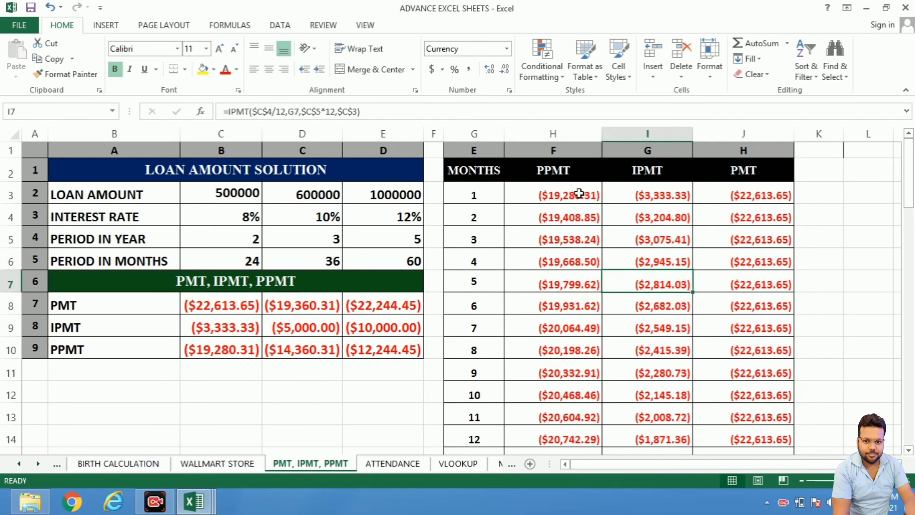
Step: Check the PPMT formulas of the first five months and look through the principal amounts for the remaining months
left_click(579, 193)
key("Down")
key("Down")
key("Down")
key("Down")
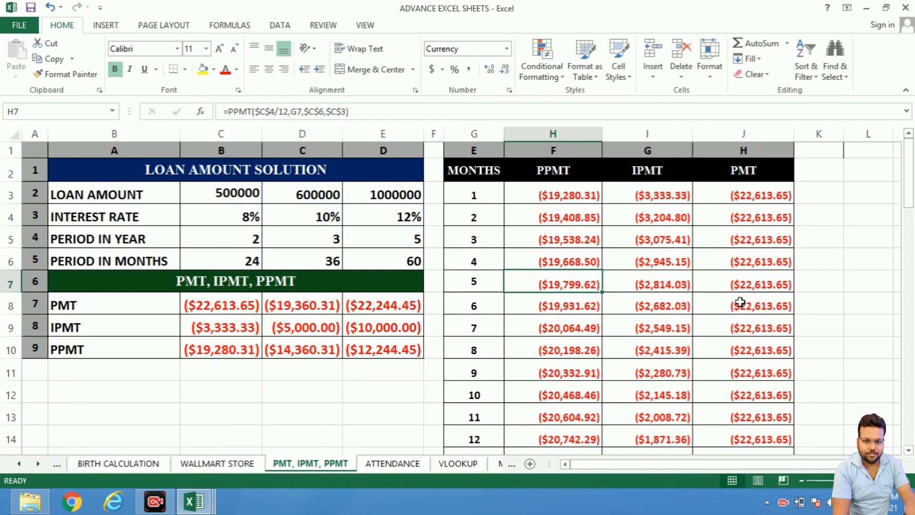
left_click(560, 196)
left_click(561, 219)
left_click(562, 251)
scroll(562, 260, "down", 3)
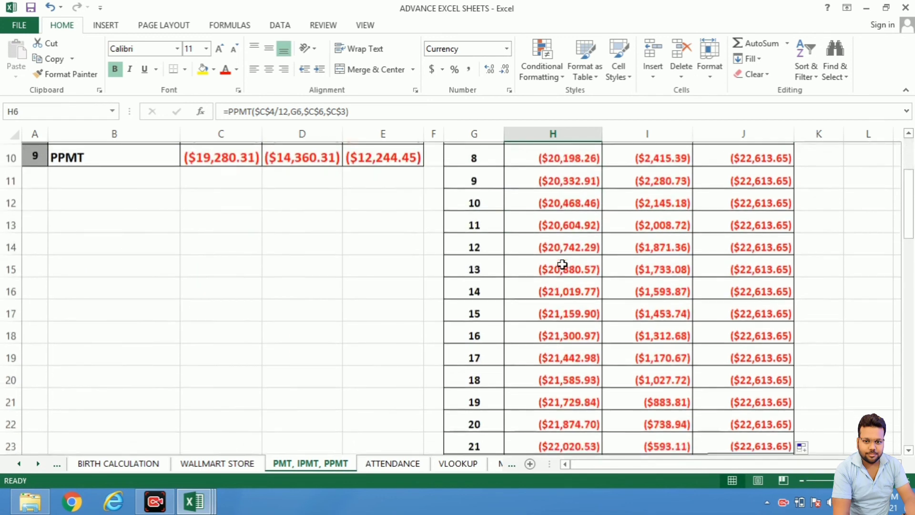
scroll(562, 264, "down", 3)
scroll(561, 266, "up", 5)
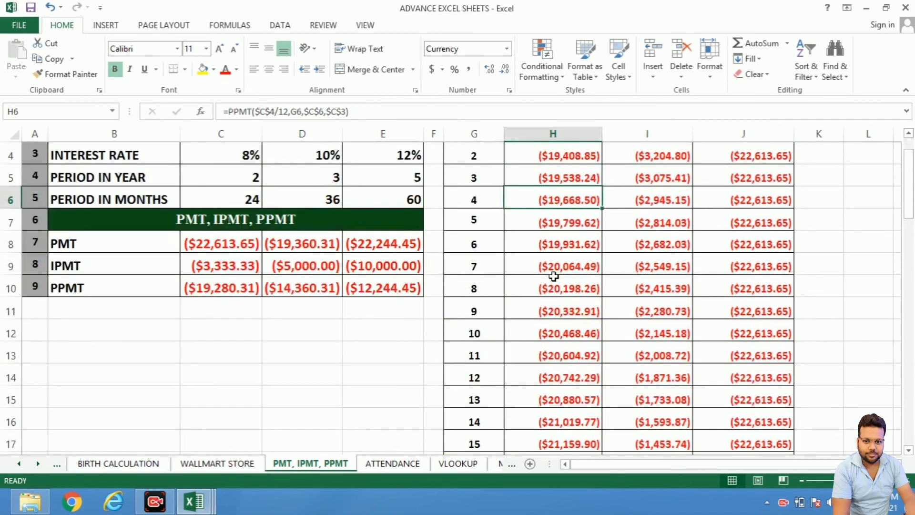
Step: Total the PPMT column for all 24 months in H27 with =SUM(H3:H26)
scroll(553, 276, "down", 2, "ctrl")
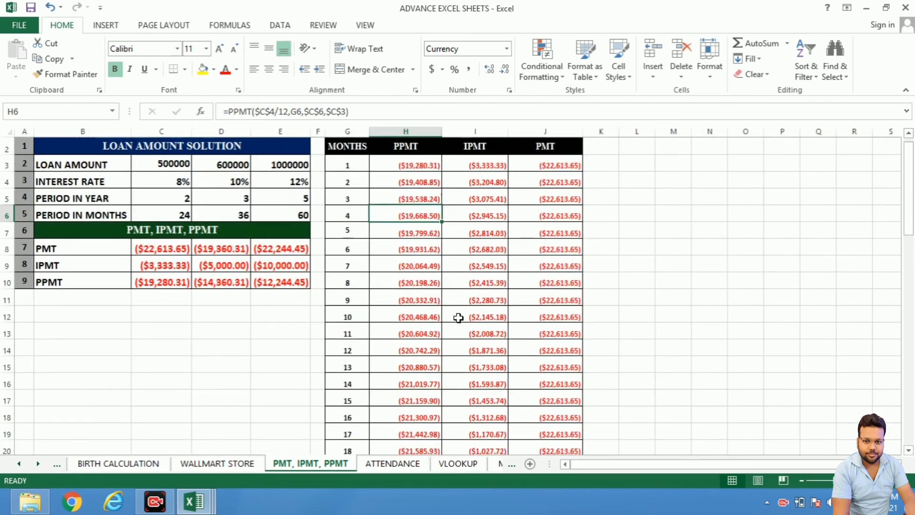
scroll(457, 318, "down", 1)
scroll(430, 343, "down", 2)
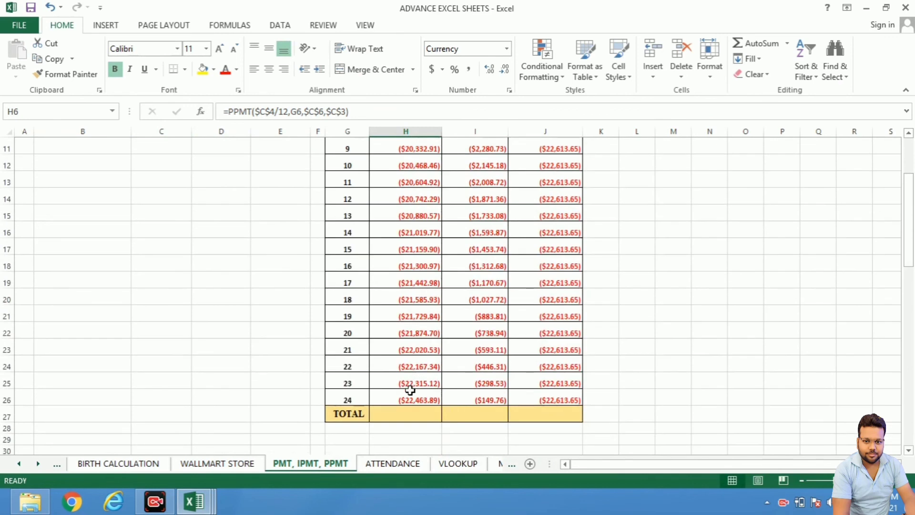
left_click(410, 413)
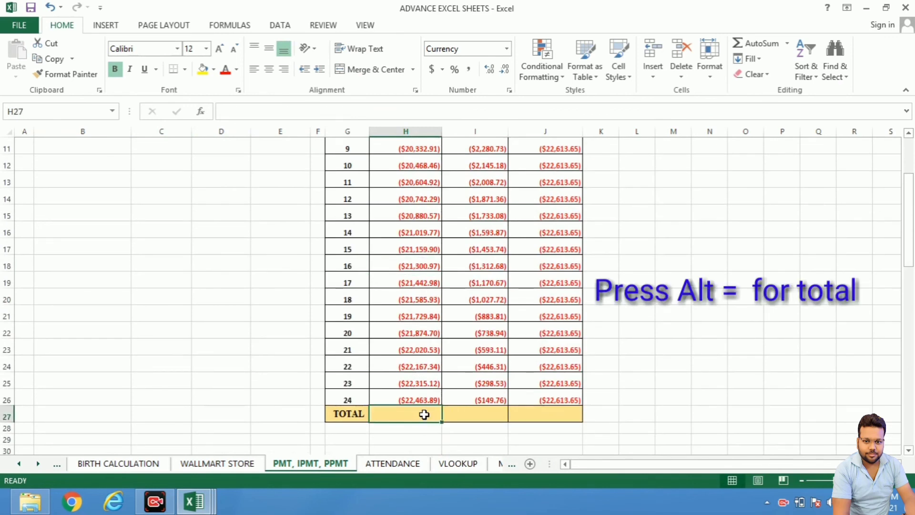
key("alt")
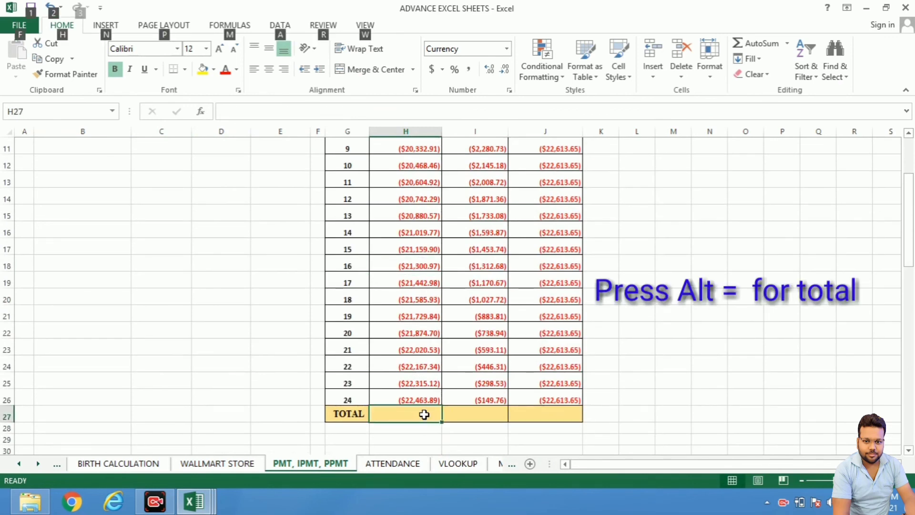
key("alt+equal")
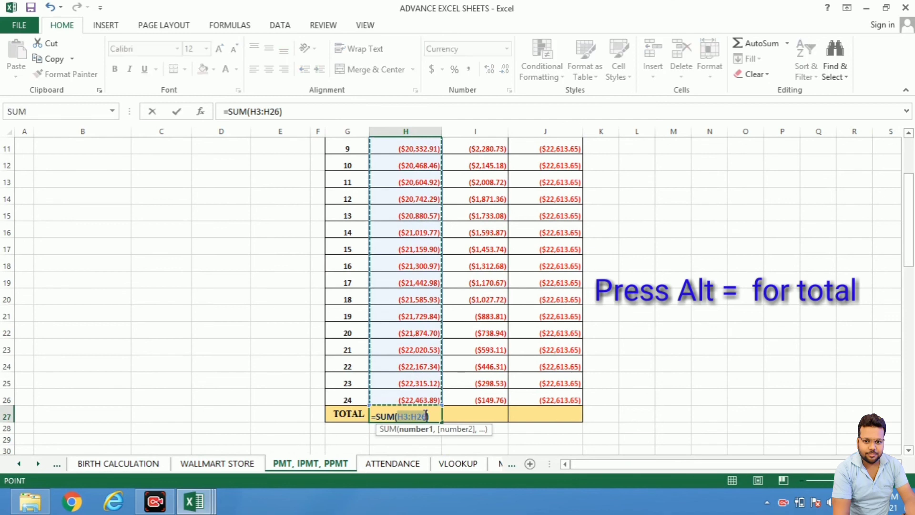
key("Return")
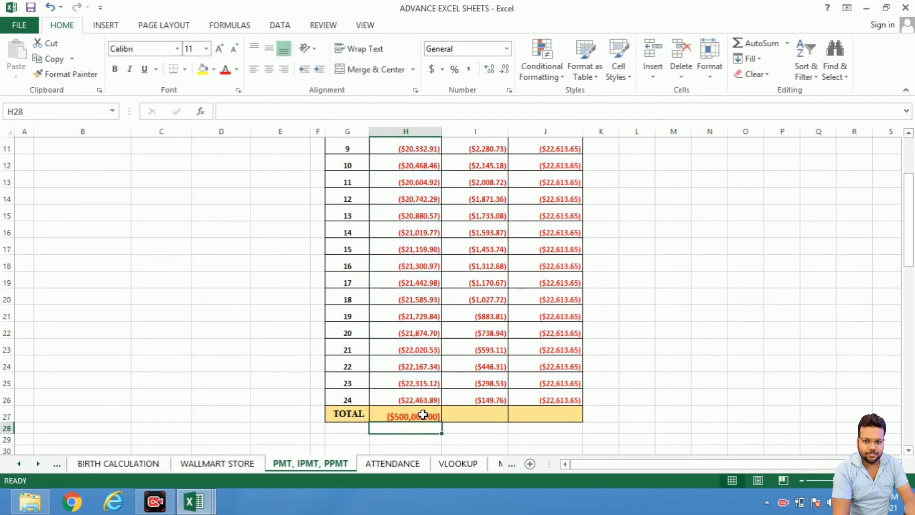
left_click(422, 415)
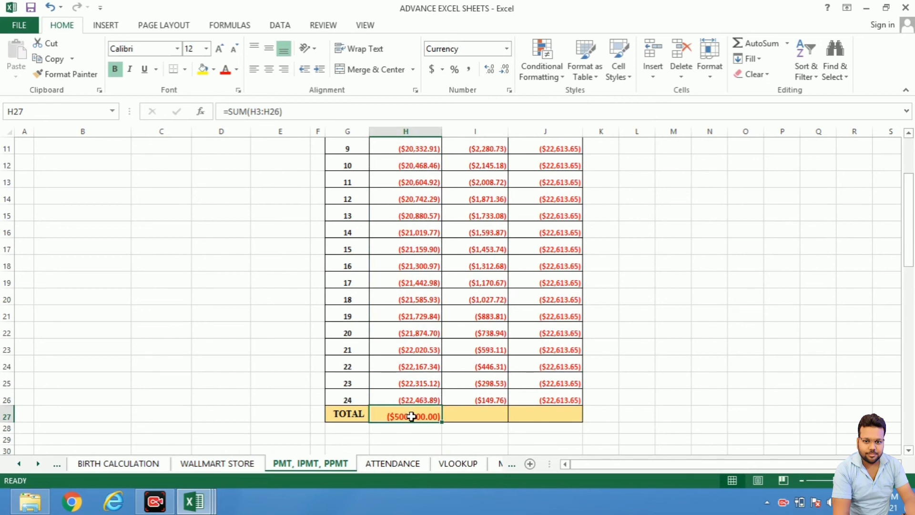
Step: Total the IPMT column for all 24 months in I27 with =SUM(I3:I26)
left_click(481, 414)
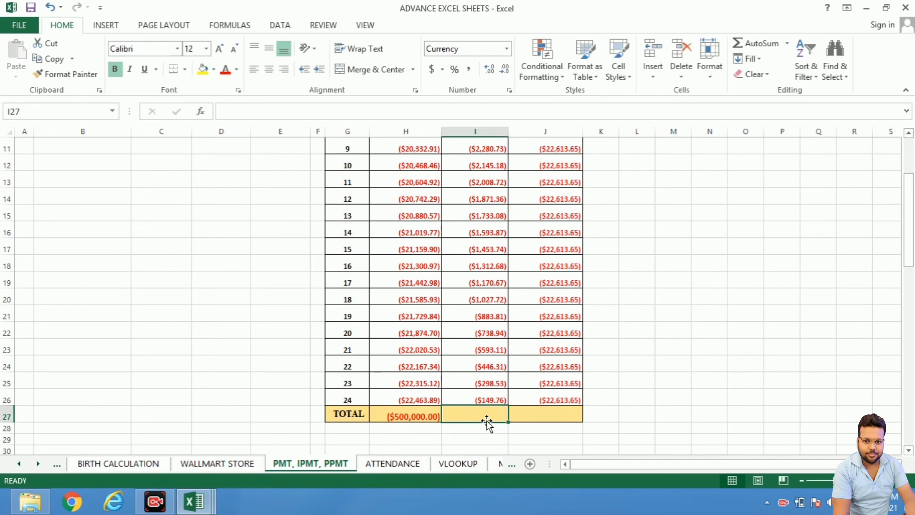
key("alt+equal")
key("Return")
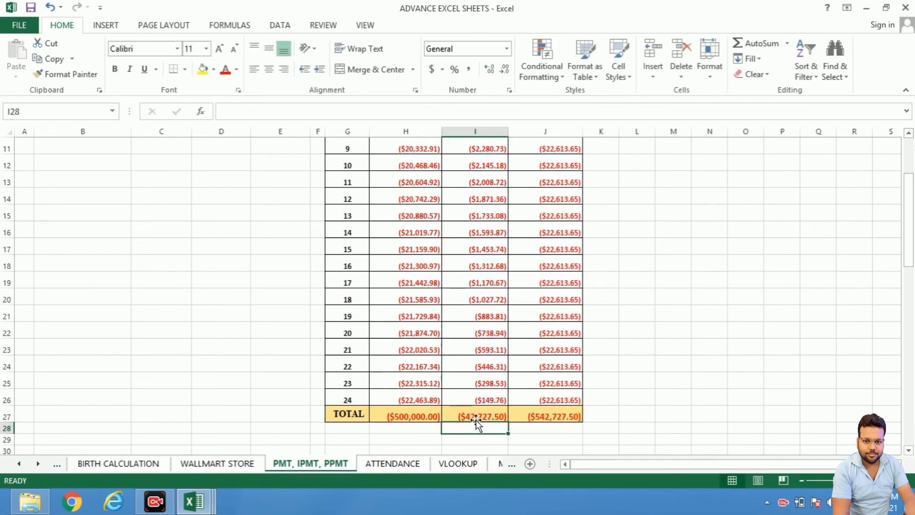
Step: Check the interest, principal and overall payment formulas in the TOTAL row against the loan details
left_click(476, 418)
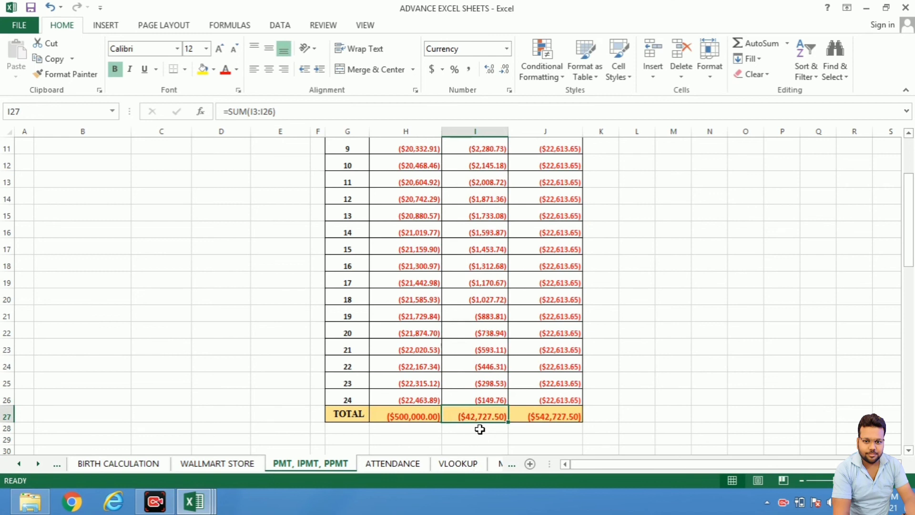
left_click(420, 416)
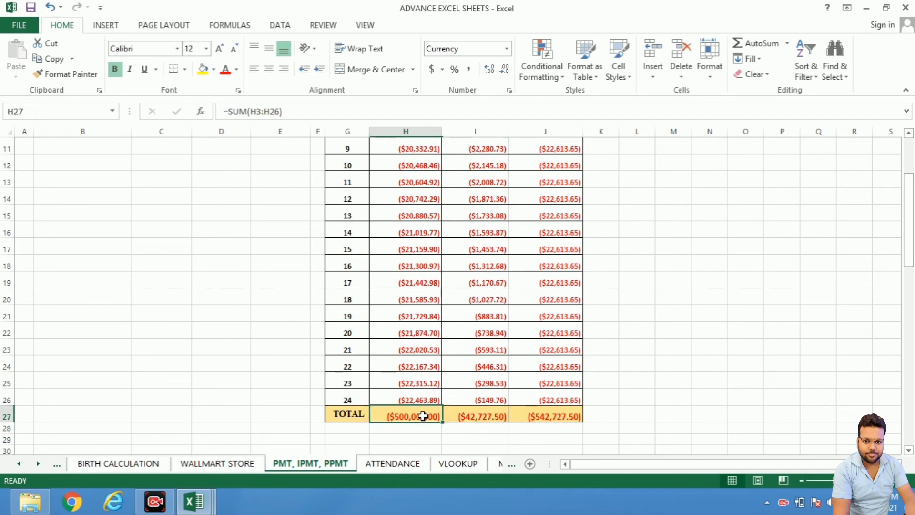
left_click(538, 417)
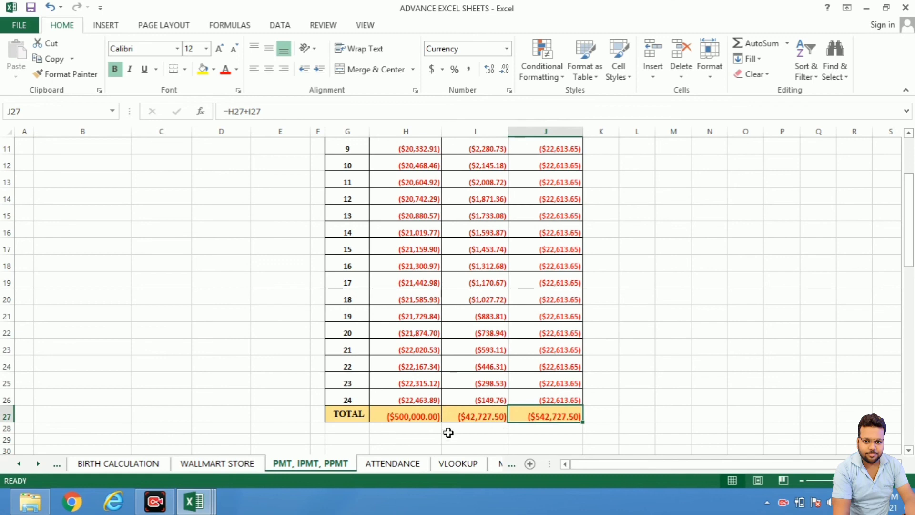
scroll(538, 411, "up", 4)
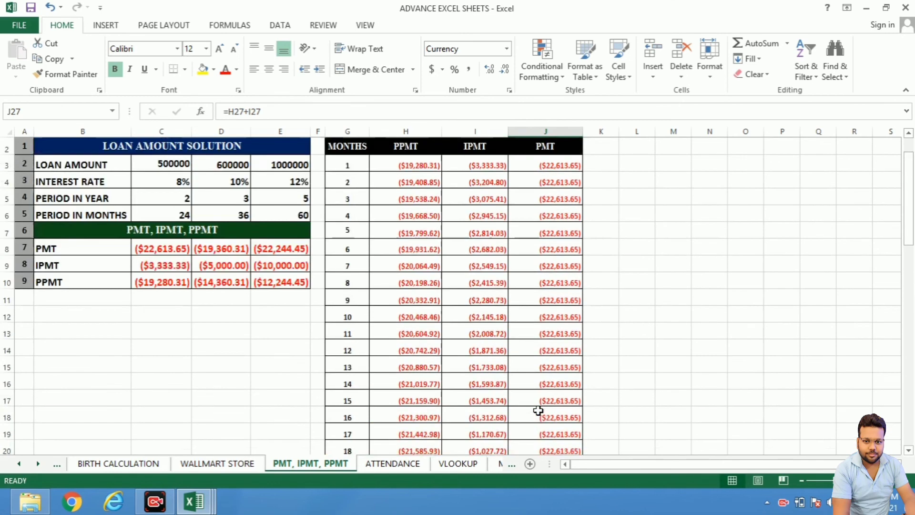